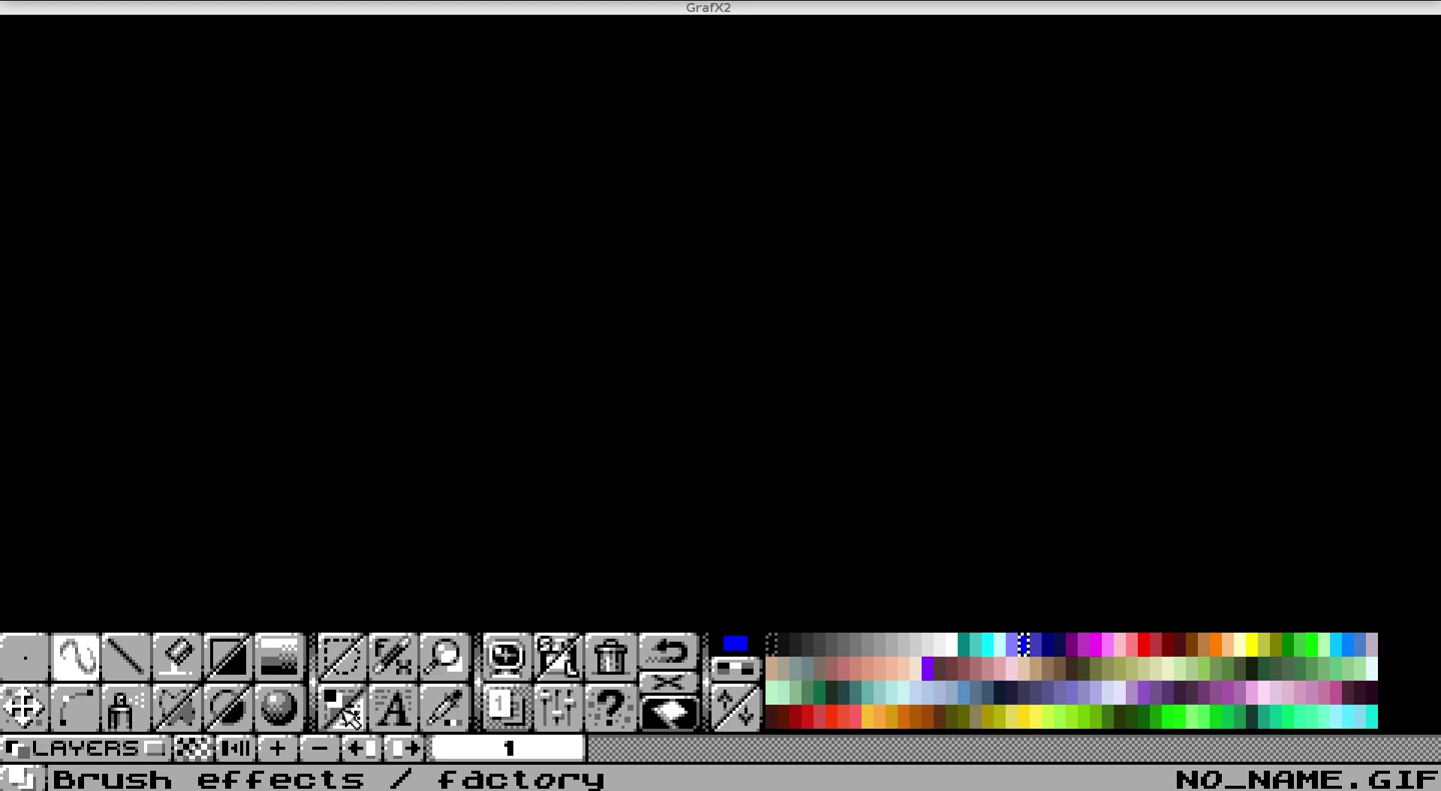
# Step: Open the Brush effects dialog and cancel it without changes
pyautogui.click(347, 717)
pyautogui.click(1033, 597)
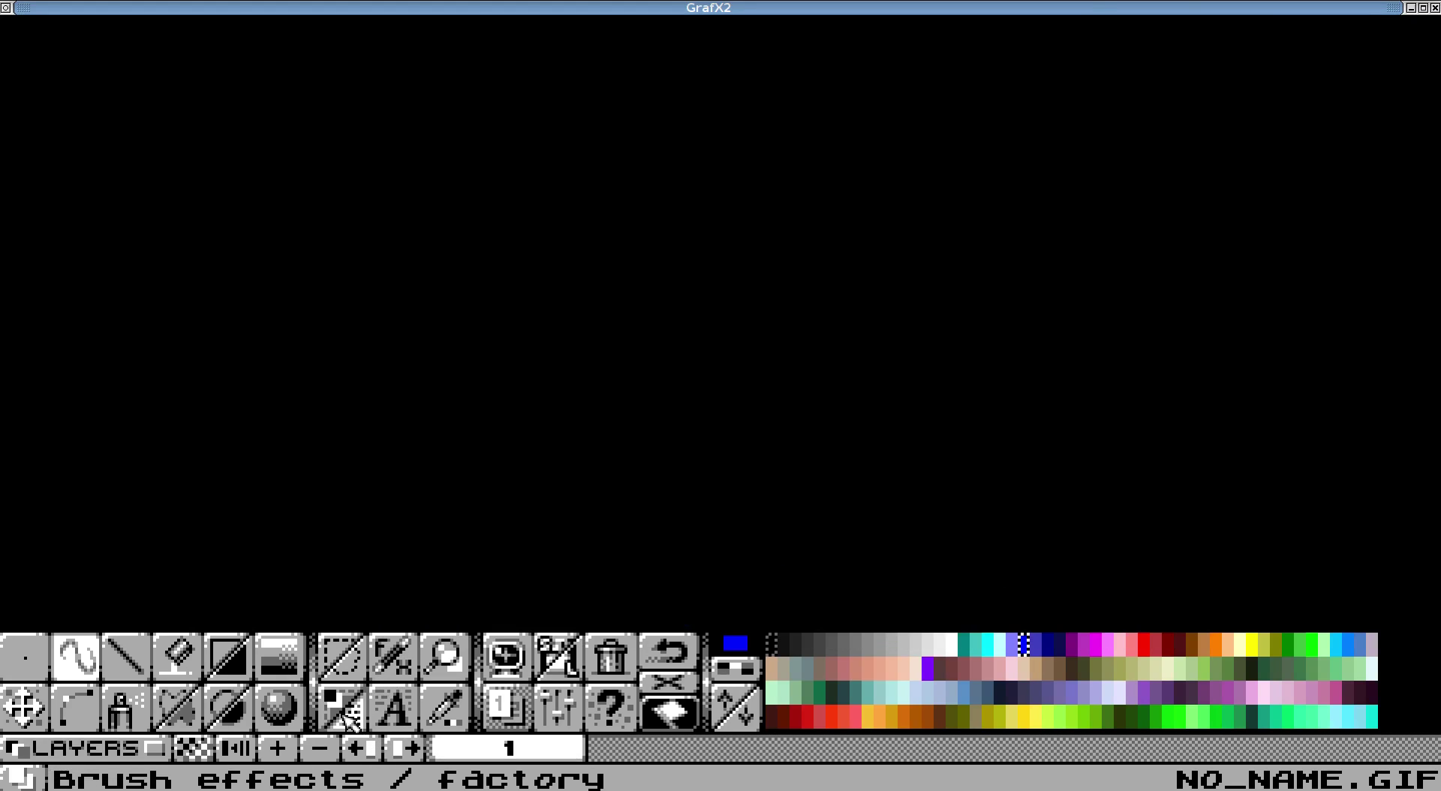
# Step: Bring up the BRUSH FX help with F1, scroll through it, then exit Help
pyautogui.press('F1')
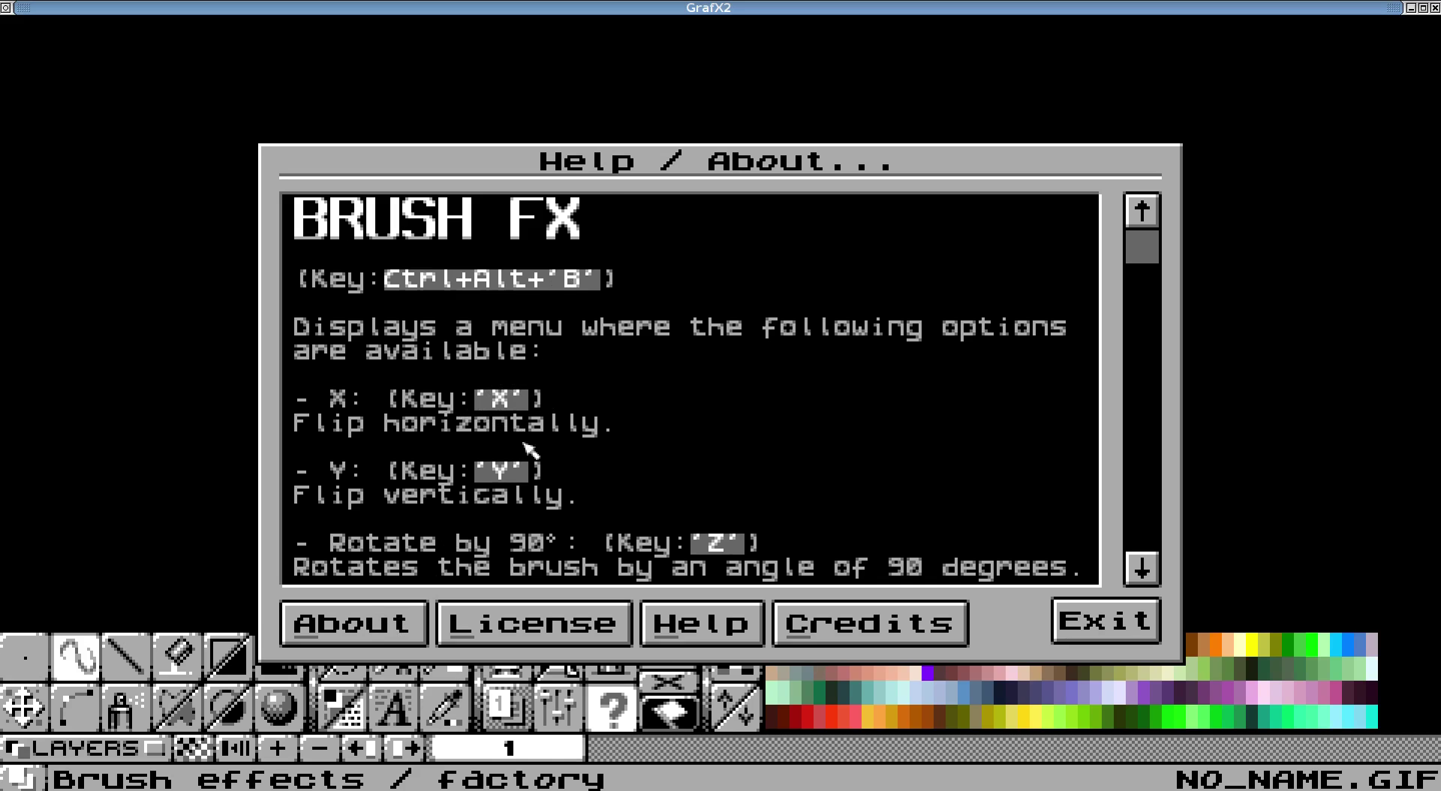
pyautogui.scroll(-2, 524, 443)
pyautogui.scroll(-5, 698, 437)
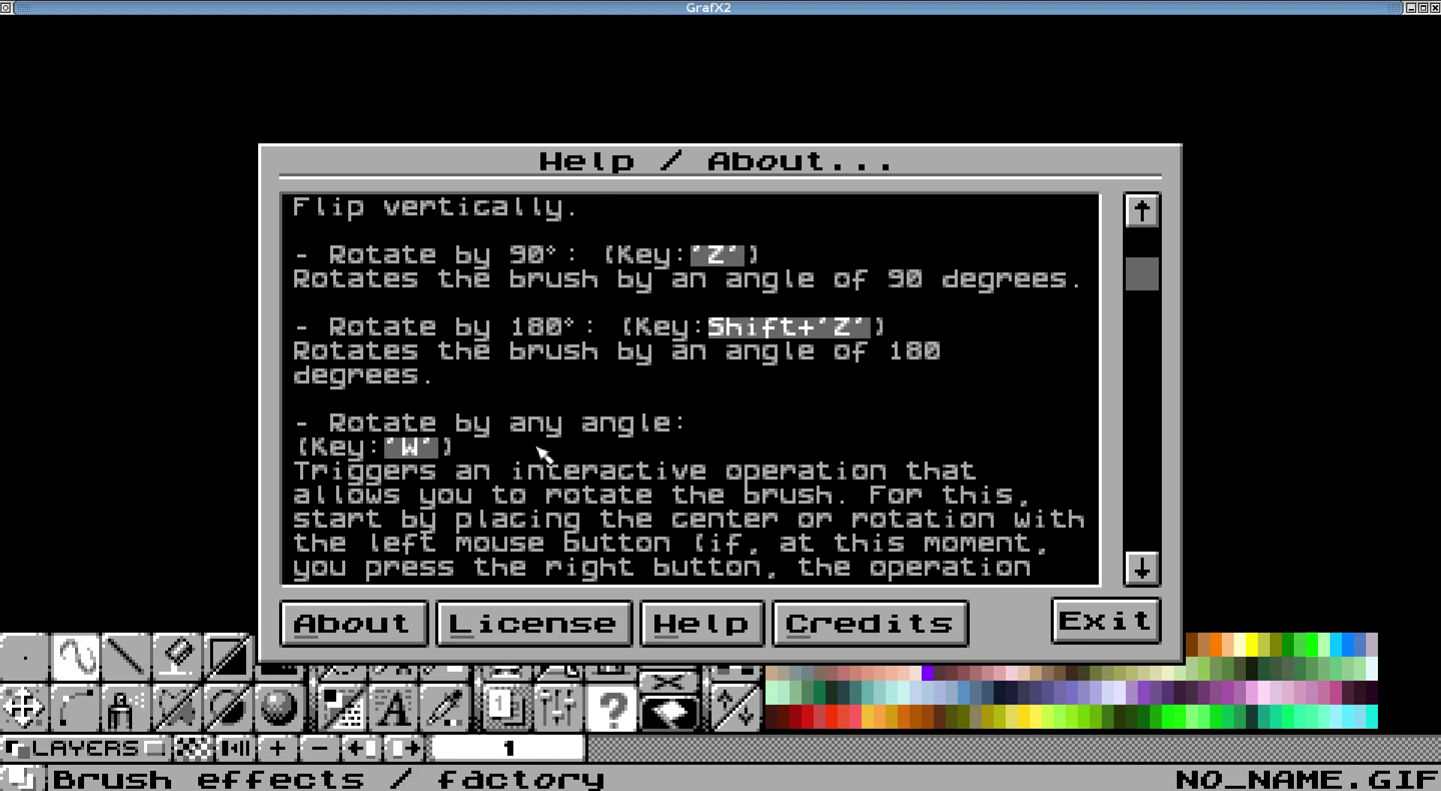
pyautogui.scroll(1, 525, 427)
pyautogui.scroll(5, 523, 426)
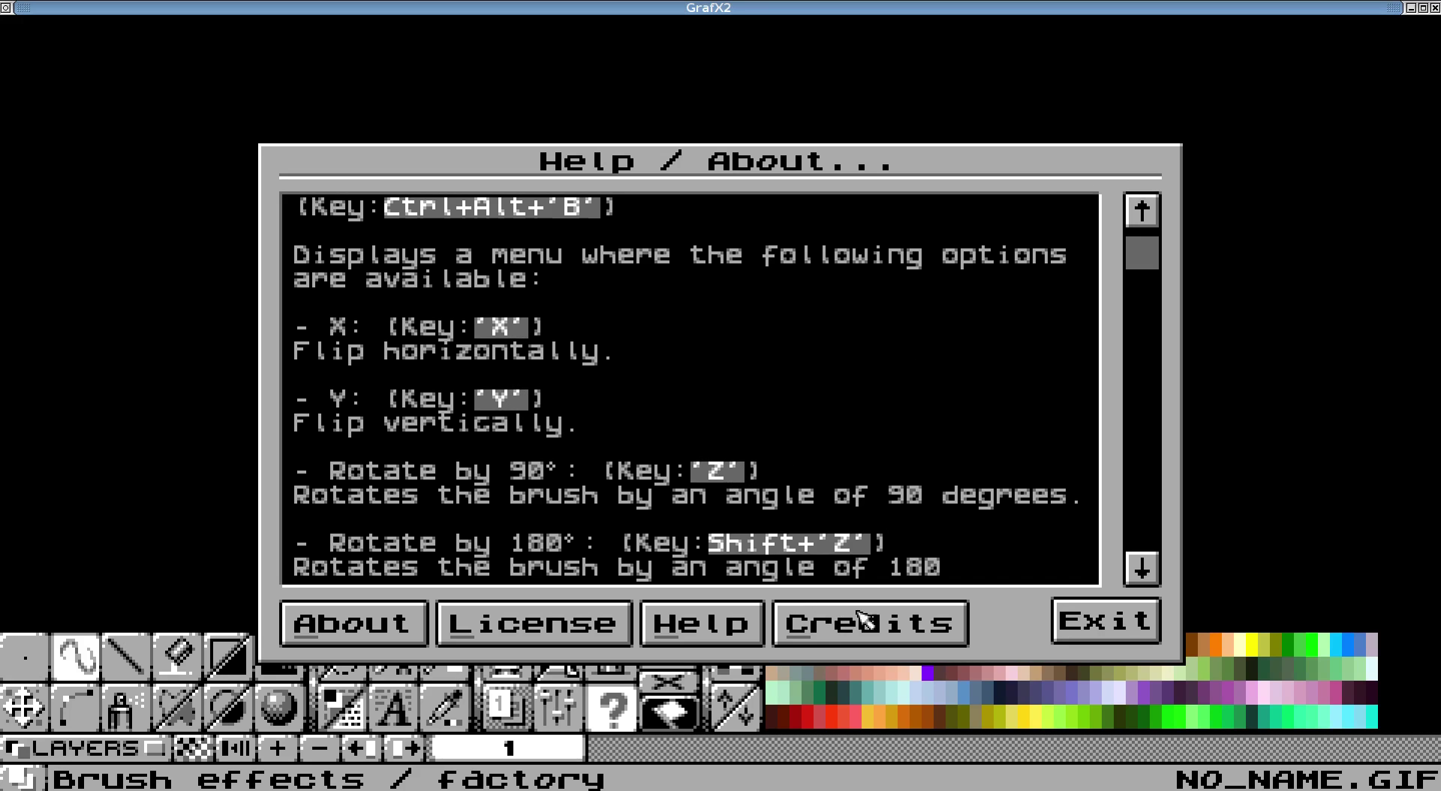
pyautogui.click(1073, 619)
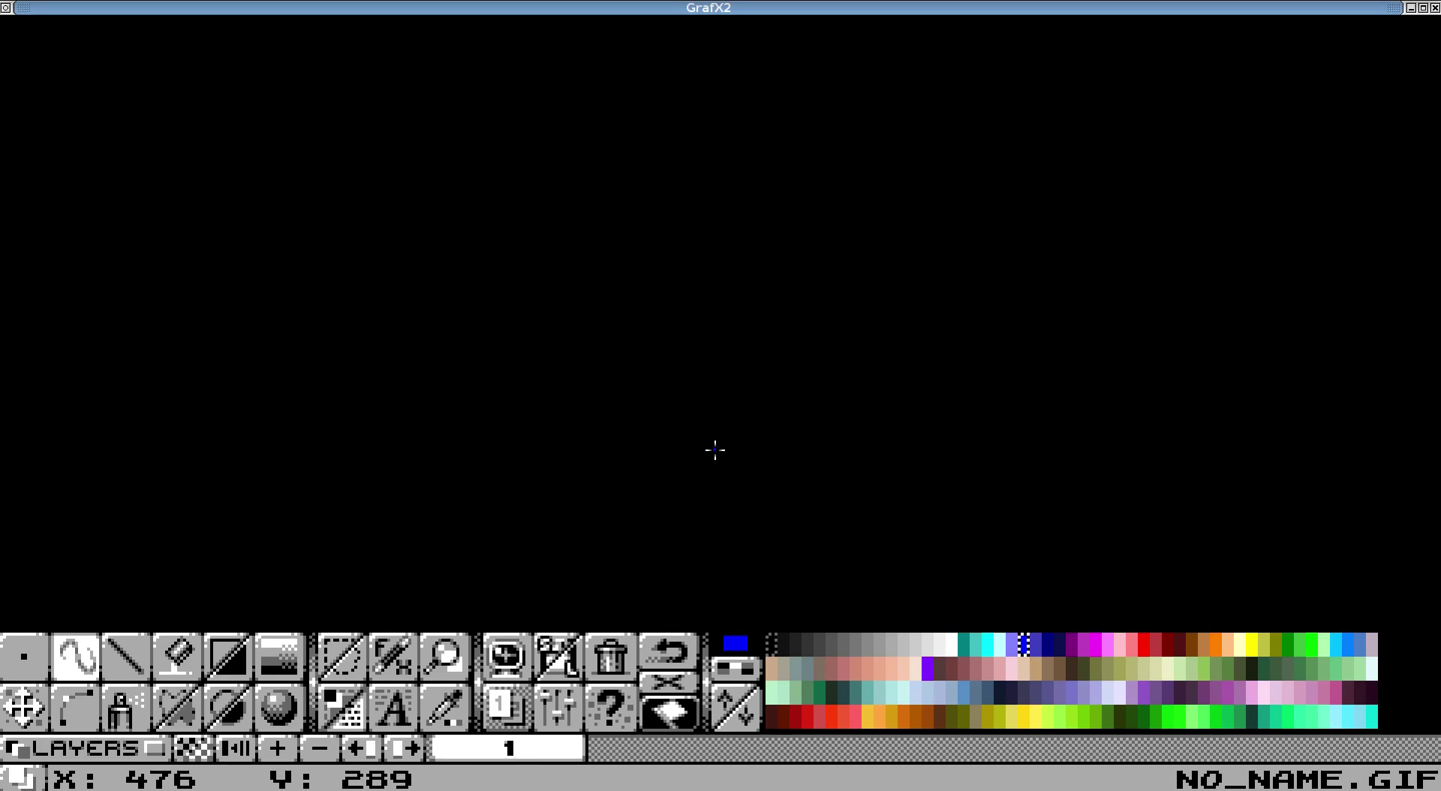
# Step: Paint a thick blue freehand R with an enlarged round brush and grab it as a custom brush
pyautogui.press('KP_Multiply')
pyautogui.press('KP_Multiply')
pyautogui.press('KP_Multiply')
pyautogui.press('KP_Multiply')
pyautogui.press('KP_Multiply')
pyautogui.press('KP_Multiply')
pyautogui.press('KP_Multiply')
pyautogui.press('KP_Multiply')
pyautogui.press('KP_Multiply')
pyautogui.press('KP_Multiply')
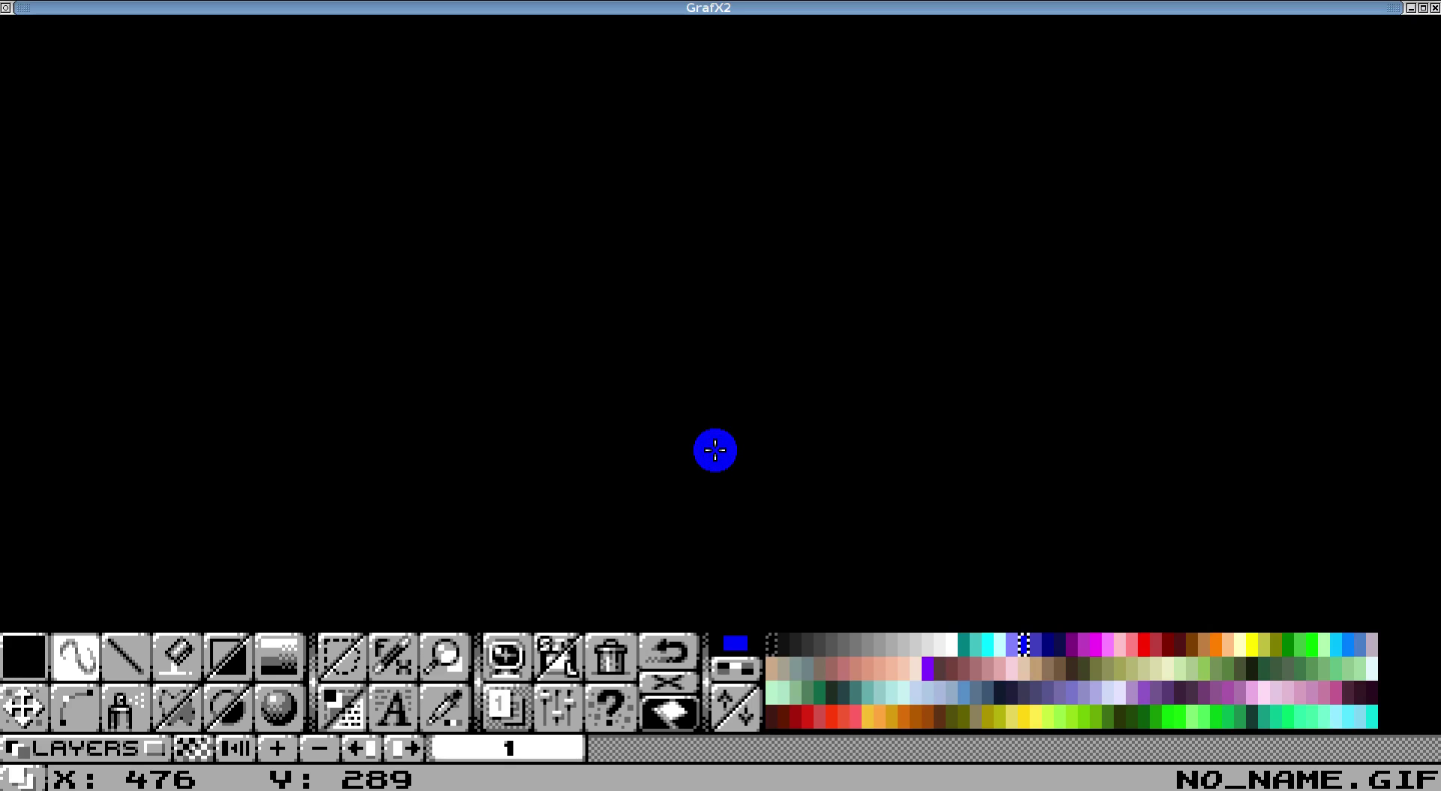
pyautogui.moveTo(505, 247); pyautogui.dragTo(504, 448)
pyautogui.moveTo(384, 286)
pyautogui.mouseDown()
pyautogui.moveTo(504, 230)
pyautogui.moveTo(554, 226)
pyautogui.moveTo(598, 250)
pyautogui.moveTo(622, 299)
pyautogui.moveTo(578, 341)
pyautogui.moveTo(526, 352)
pyautogui.moveTo(580, 413)
pyautogui.moveTo(655, 441)
pyautogui.mouseUp()
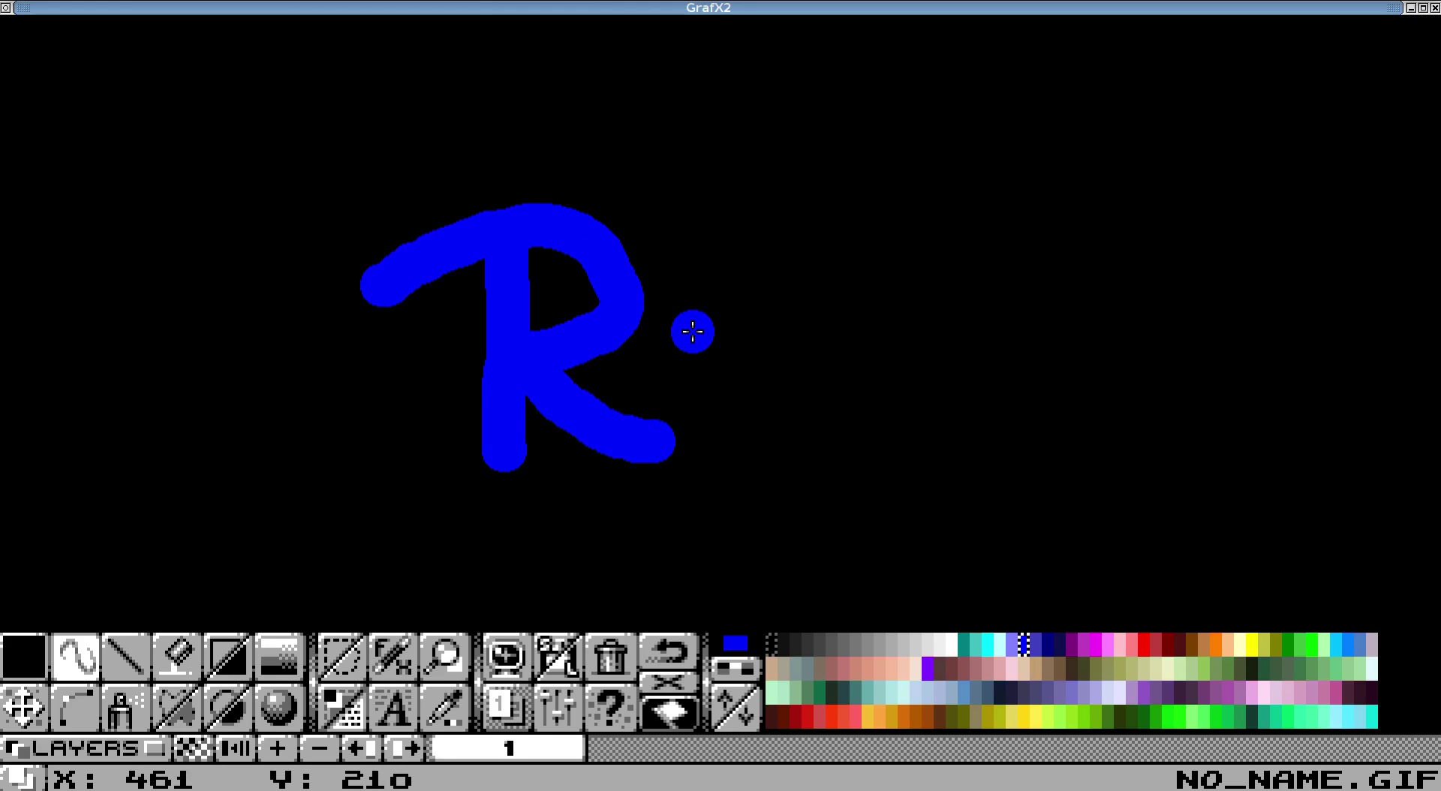
pyautogui.press('b')
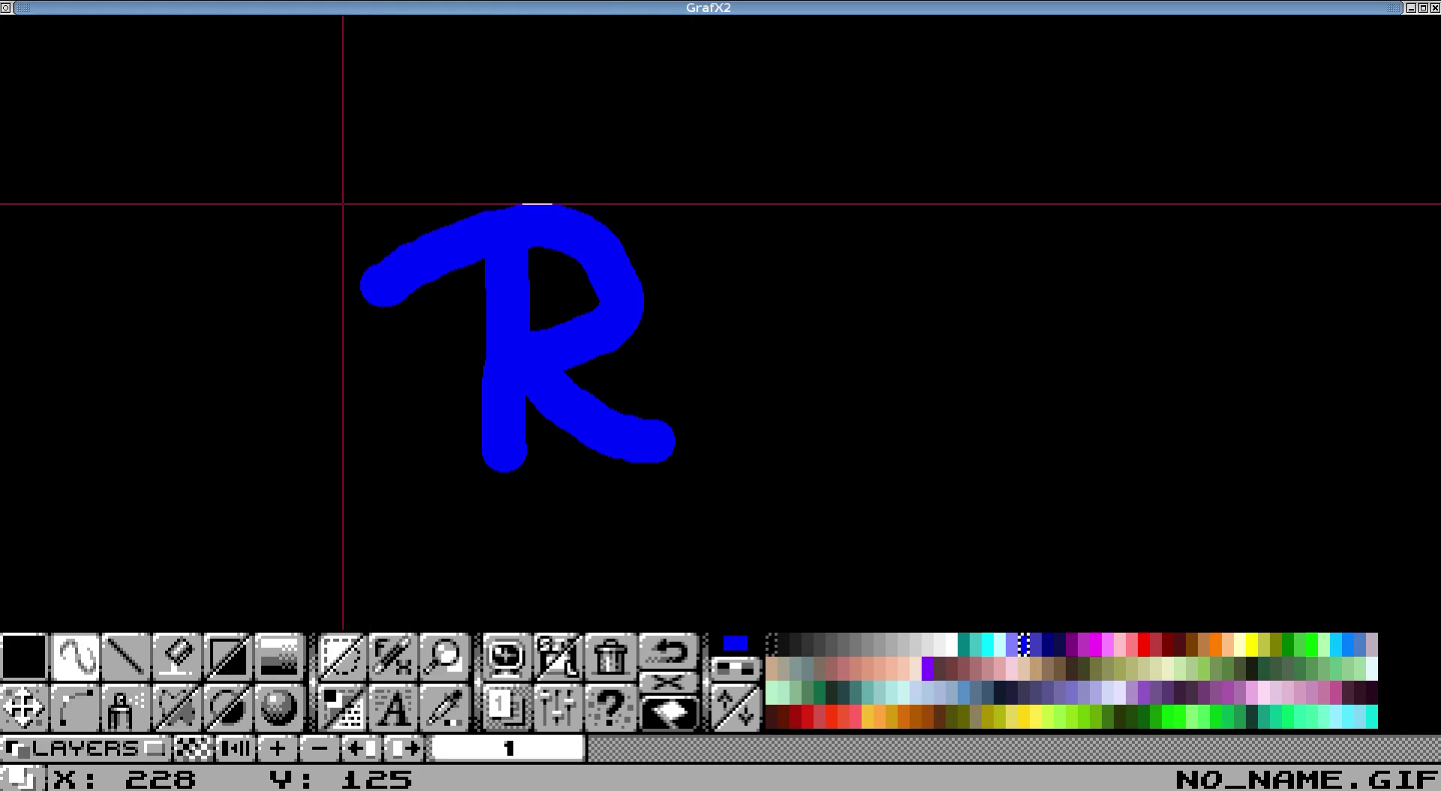
pyautogui.moveTo(338, 170); pyautogui.dragTo(702, 504)
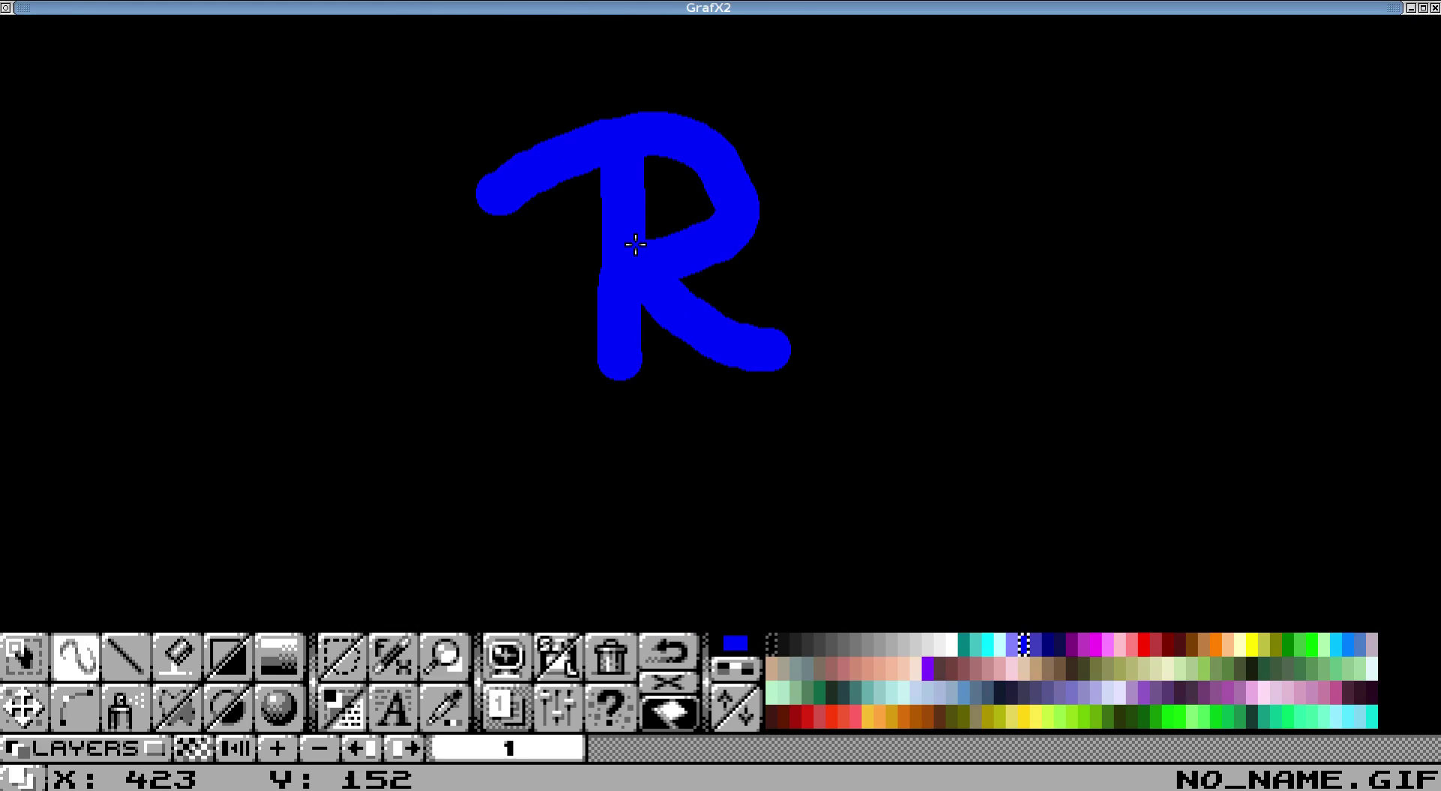
# Step: Mirror the R brush horizontally, then flip it on X and Y and rotate it back upright
pyautogui.click(344, 711)
pyautogui.click(362, 318)
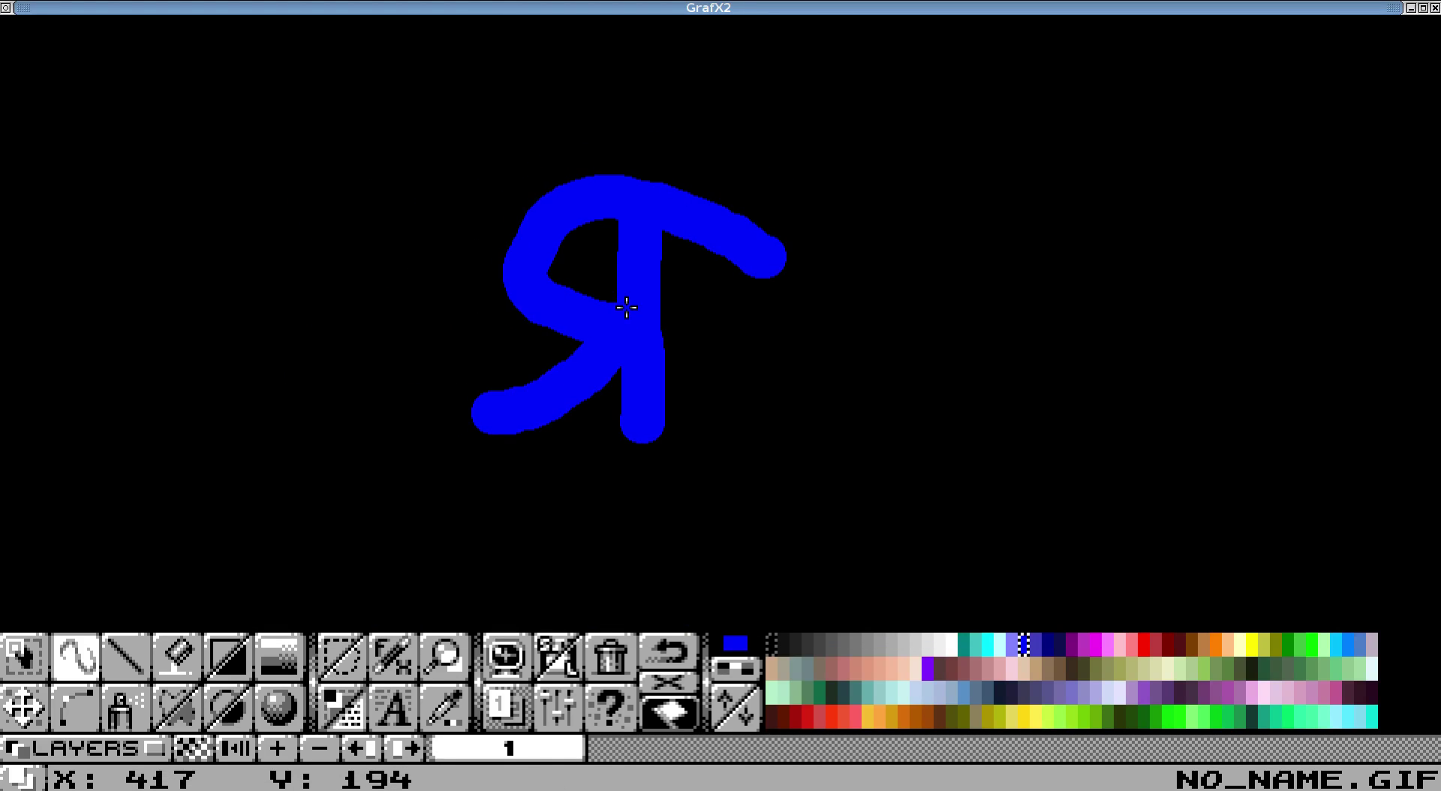
pyautogui.press('x')
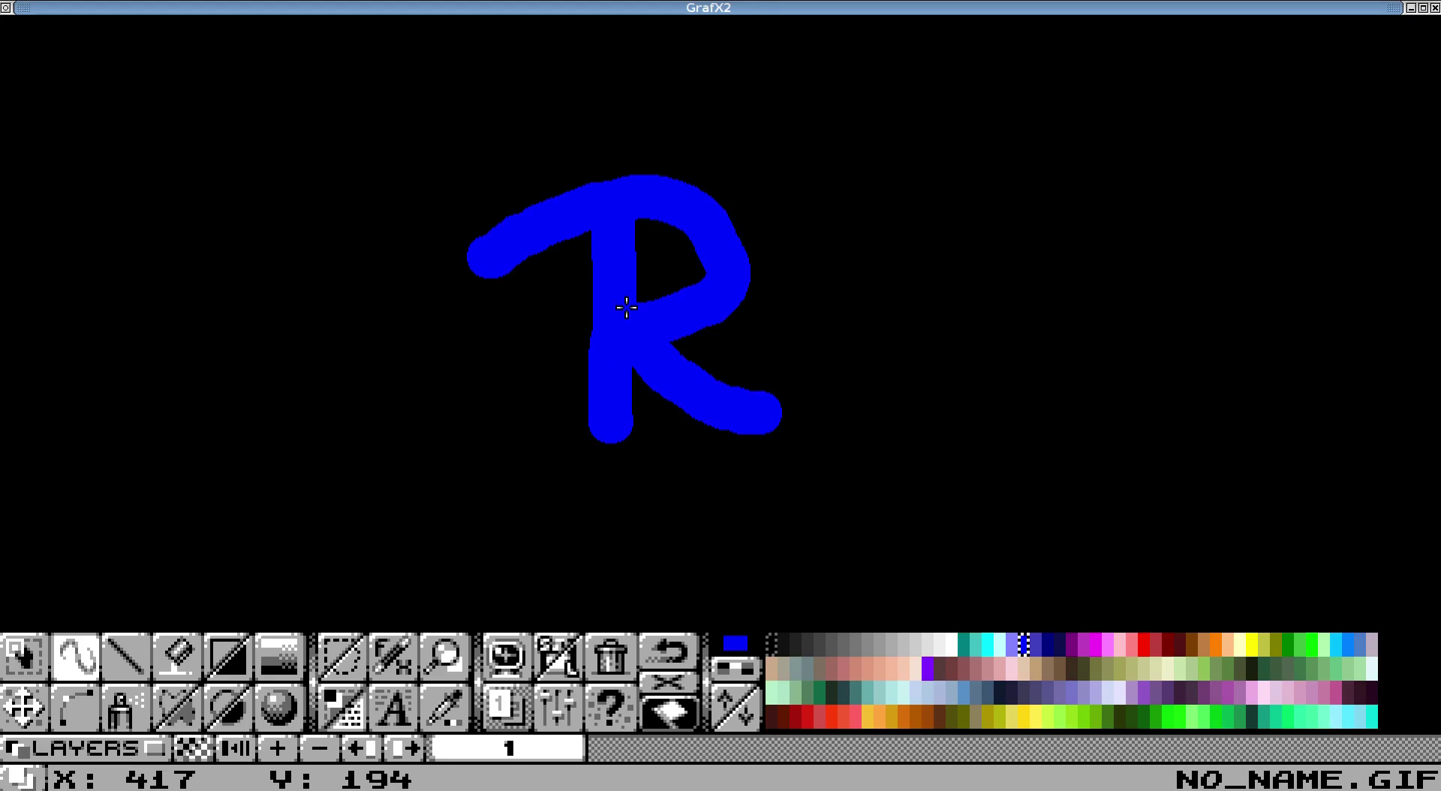
pyautogui.press('y')
pyautogui.press('y')
pyautogui.press('y')
pyautogui.press('y')
pyautogui.press('z')
pyautogui.press('z')
pyautogui.press('z')
pyautogui.press('z')
pyautogui.press('z')
pyautogui.press('z')
pyautogui.press('z')
pyautogui.press('z')
pyautogui.press('z')
pyautogui.press('z')
pyautogui.press('z')
pyautogui.press('z')
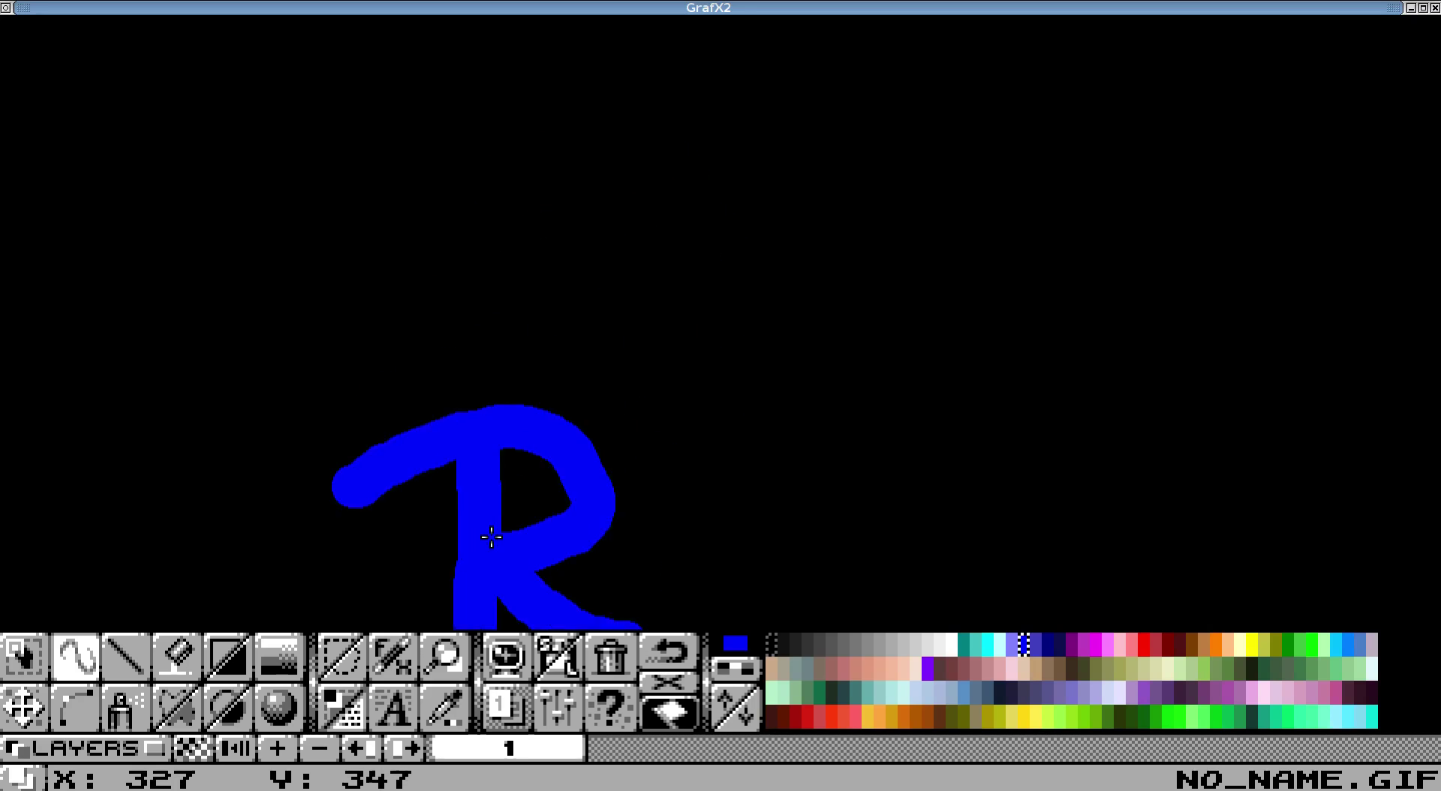
# Step: Stretch the R brush to about 71 by 62
pyautogui.click(342, 705)
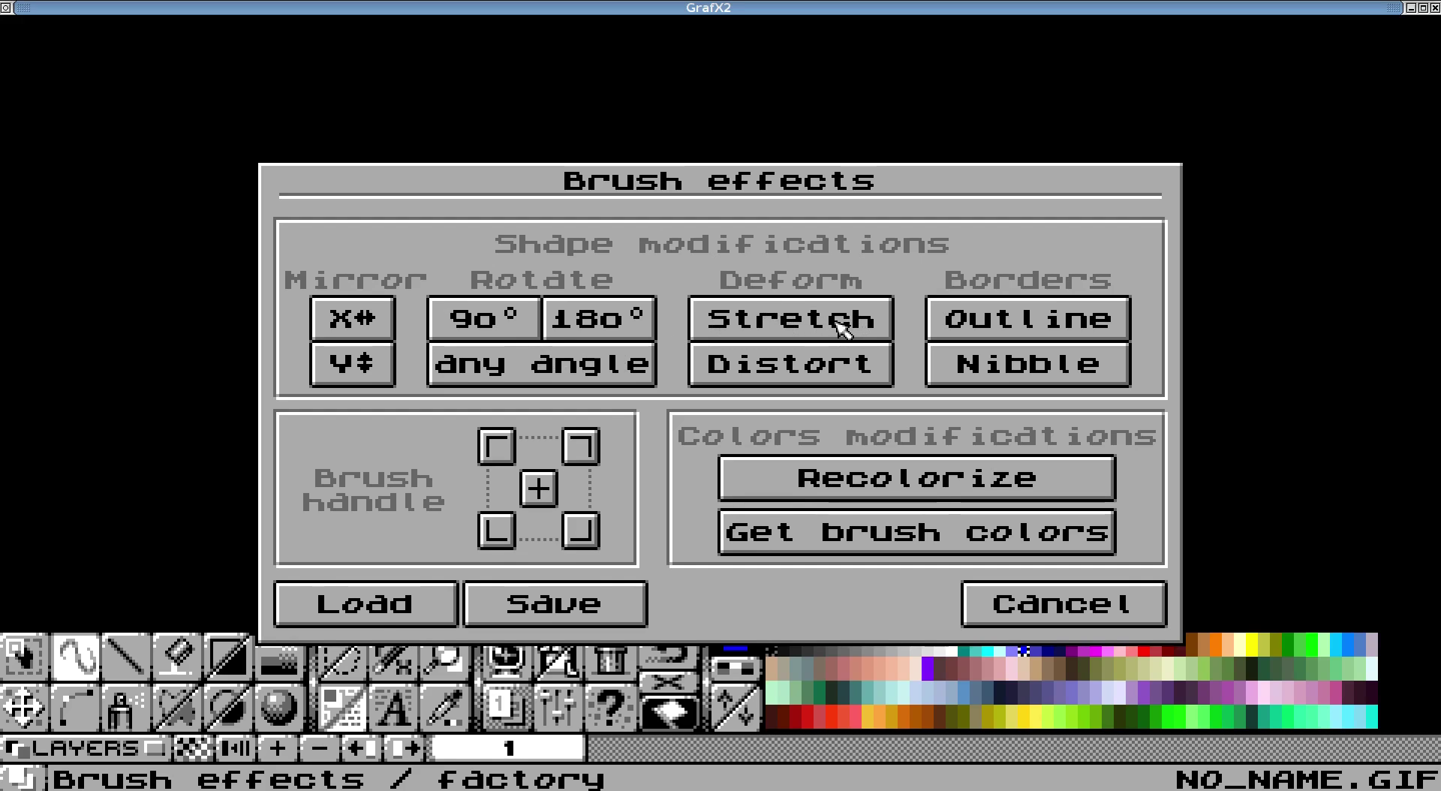
pyautogui.click(840, 328)
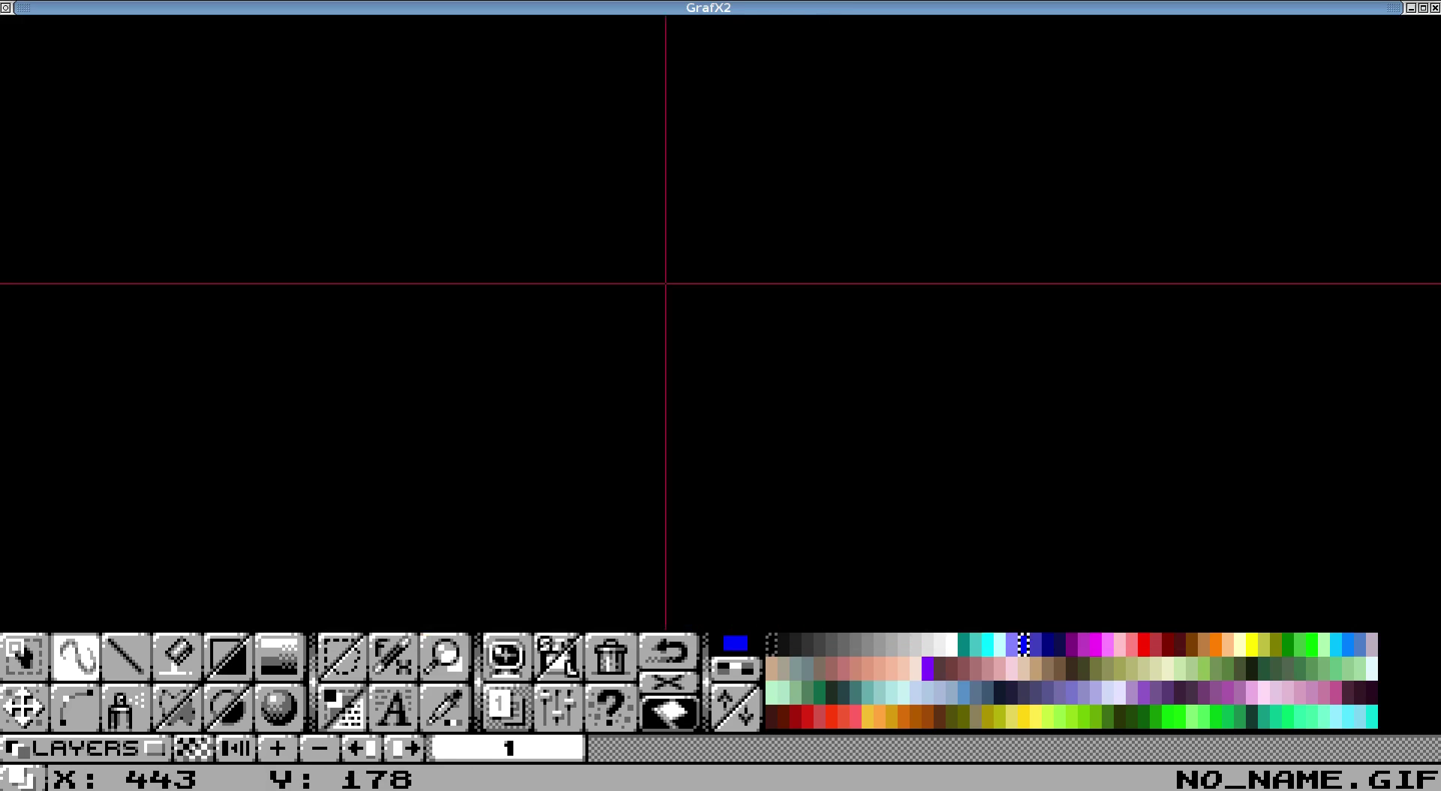
pyautogui.click(552, 242)
pyautogui.moveTo(552, 242)
pyautogui.mouseDown()
pyautogui.moveTo(657, 334)
pyautogui.moveTo(831, 537)
pyautogui.moveTo(928, 482)
pyautogui.moveTo(762, 384)
pyautogui.moveTo(813, 497)
pyautogui.moveTo(771, 488)
pyautogui.mouseUp()
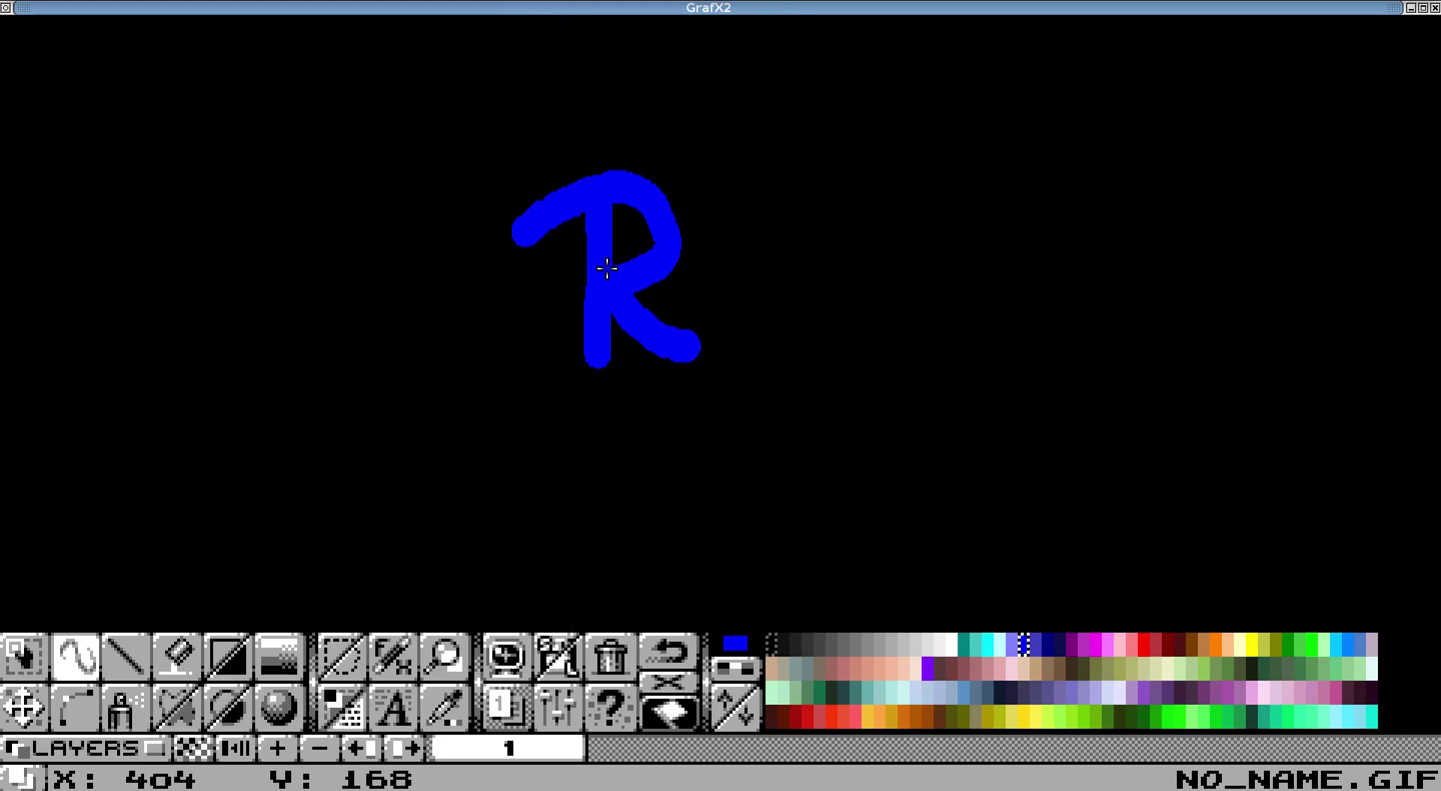
# Step: Paint a test smear with the stretched R and undo it
pyautogui.moveTo(607, 268); pyautogui.dragTo(831, 416)
pyautogui.press('u')
pyautogui.click(341, 707)
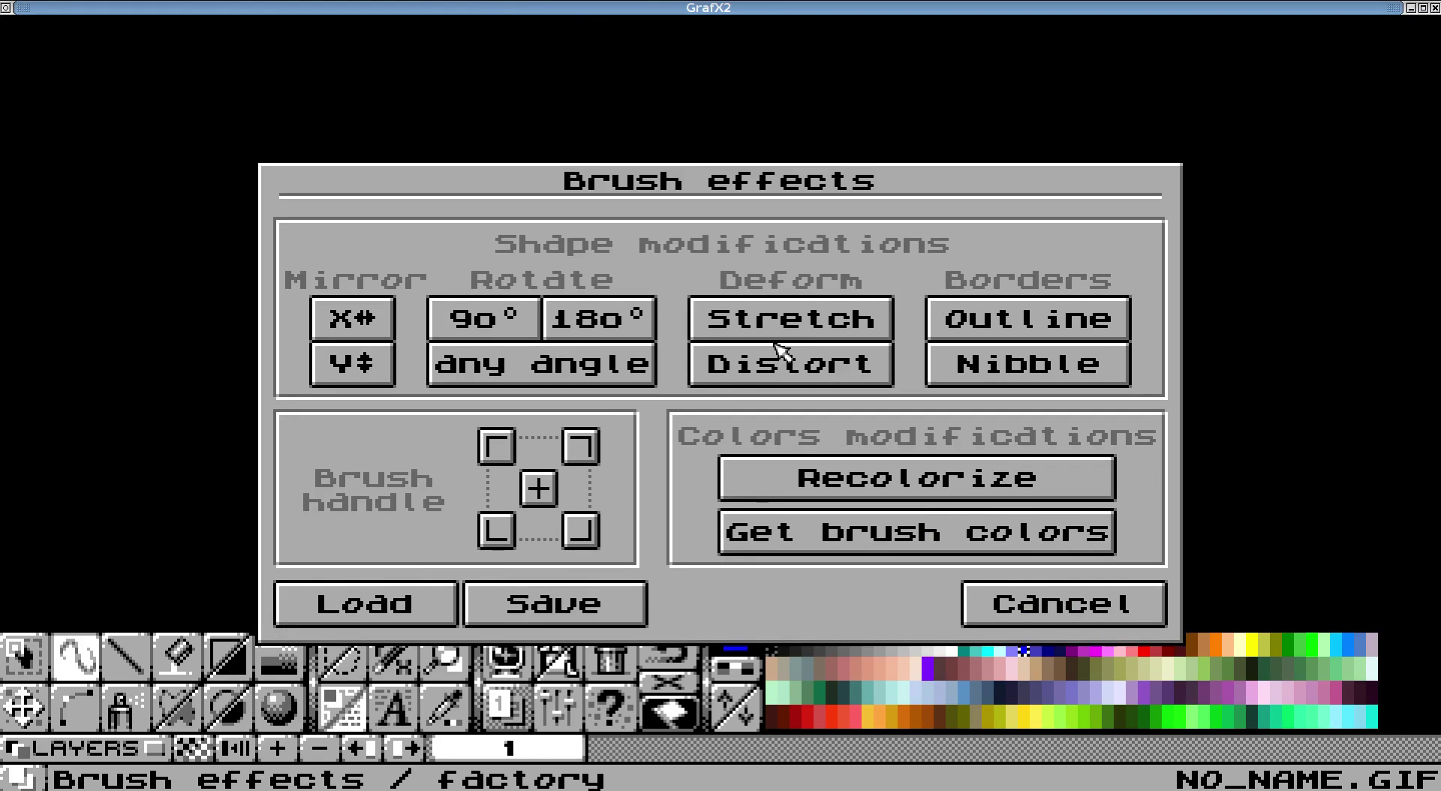
# Step: Distort the R brush into a slanted shape on the spare page, then clear that page
pyautogui.click(803, 364)
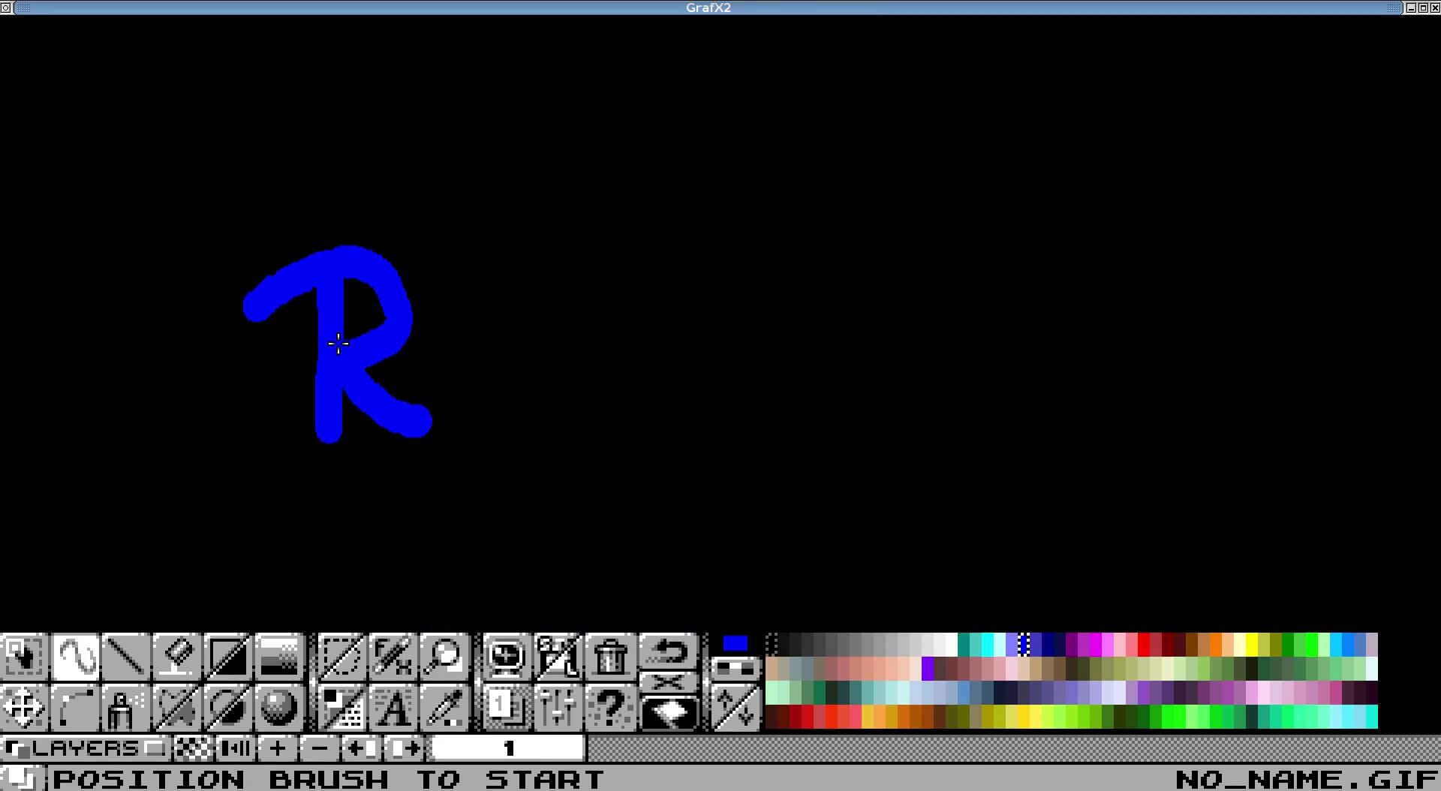
pyautogui.press('Tab')
pyautogui.click(879, 324)
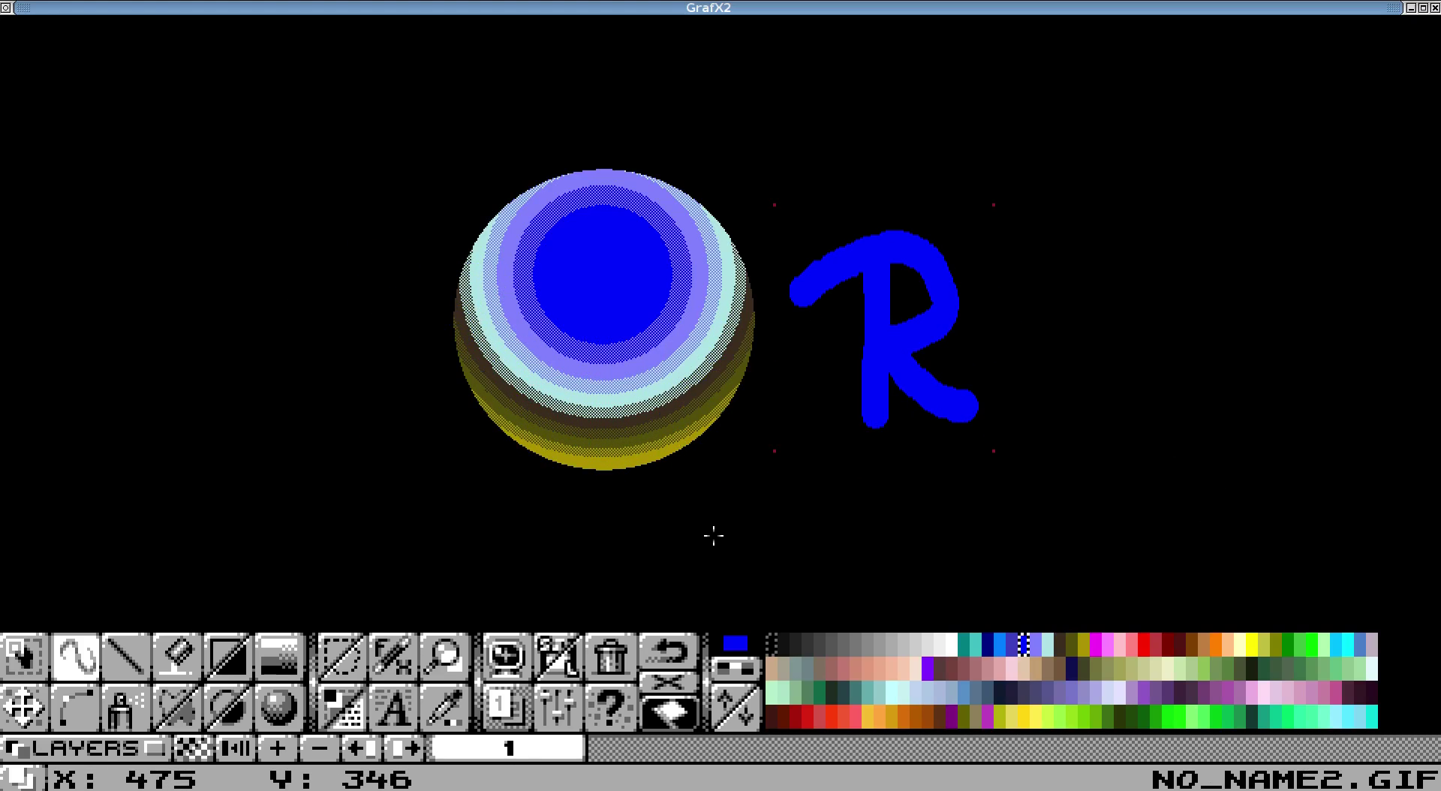
pyautogui.moveTo(719, 524); pyautogui.dragTo(723, 512)
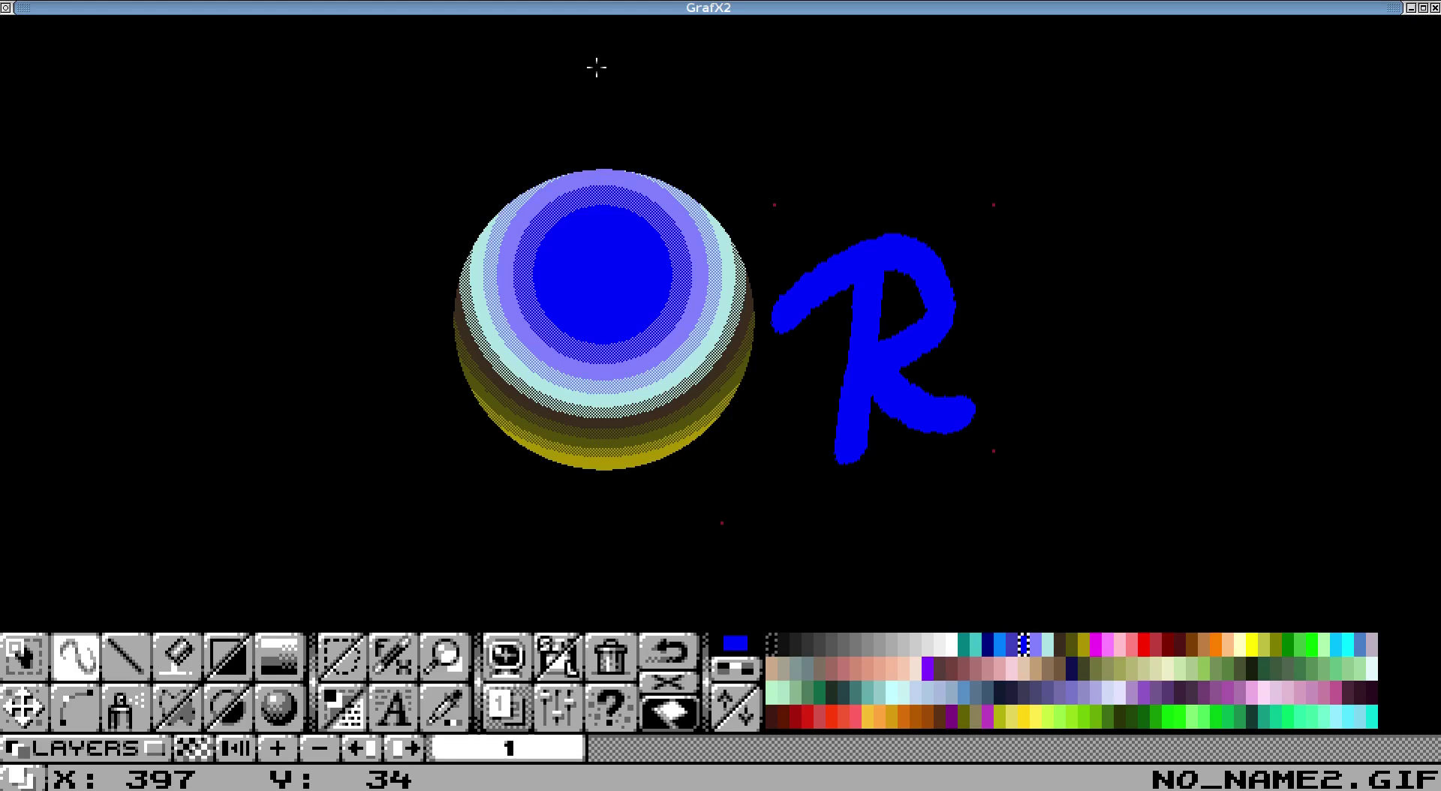
pyautogui.moveTo(774, 205); pyautogui.dragTo(761, 402)
pyautogui.click(987, 446)
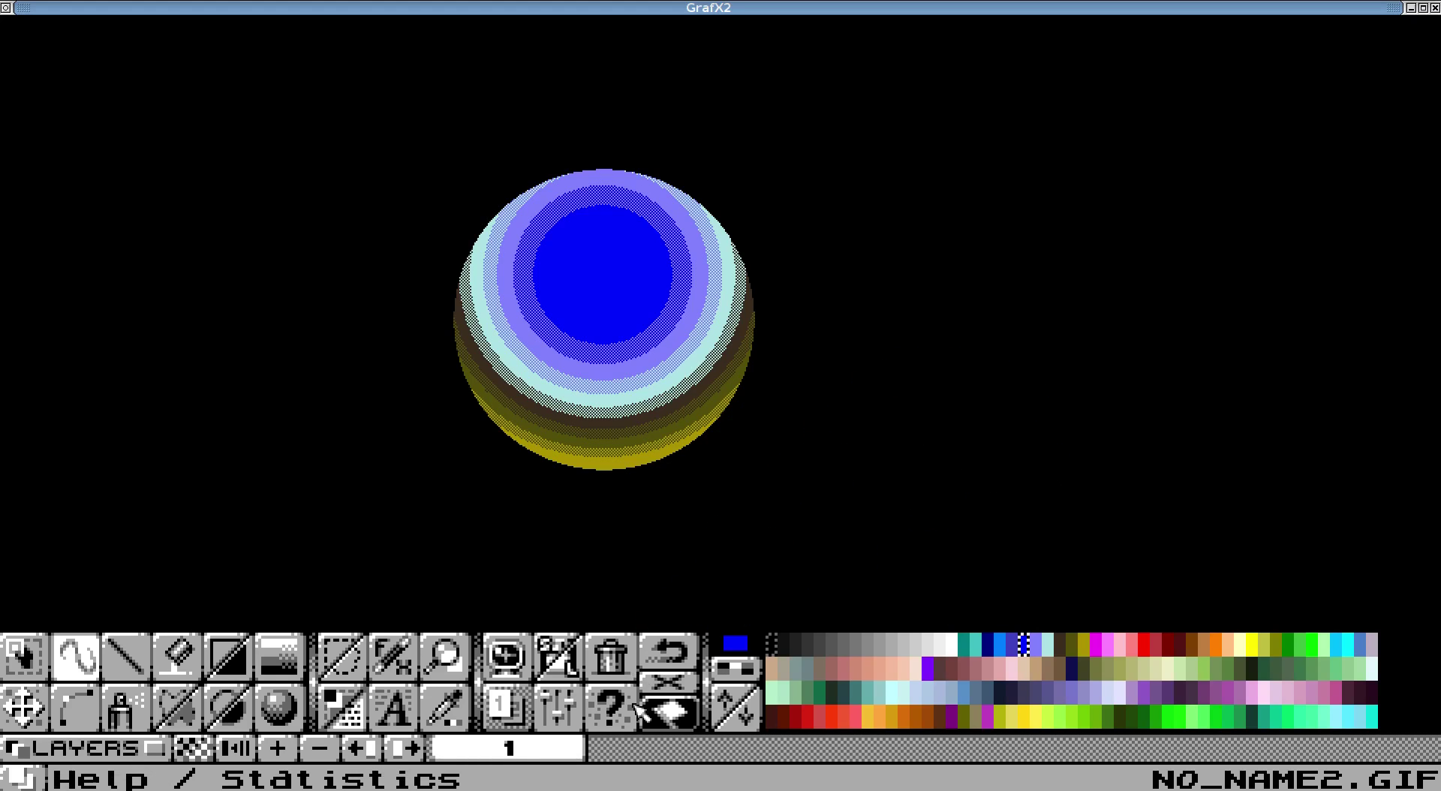
pyautogui.click(610, 655)
# Step: Return to the page with the big blue R and grab it as a brush again
pyautogui.press('x')
pyautogui.press('u')
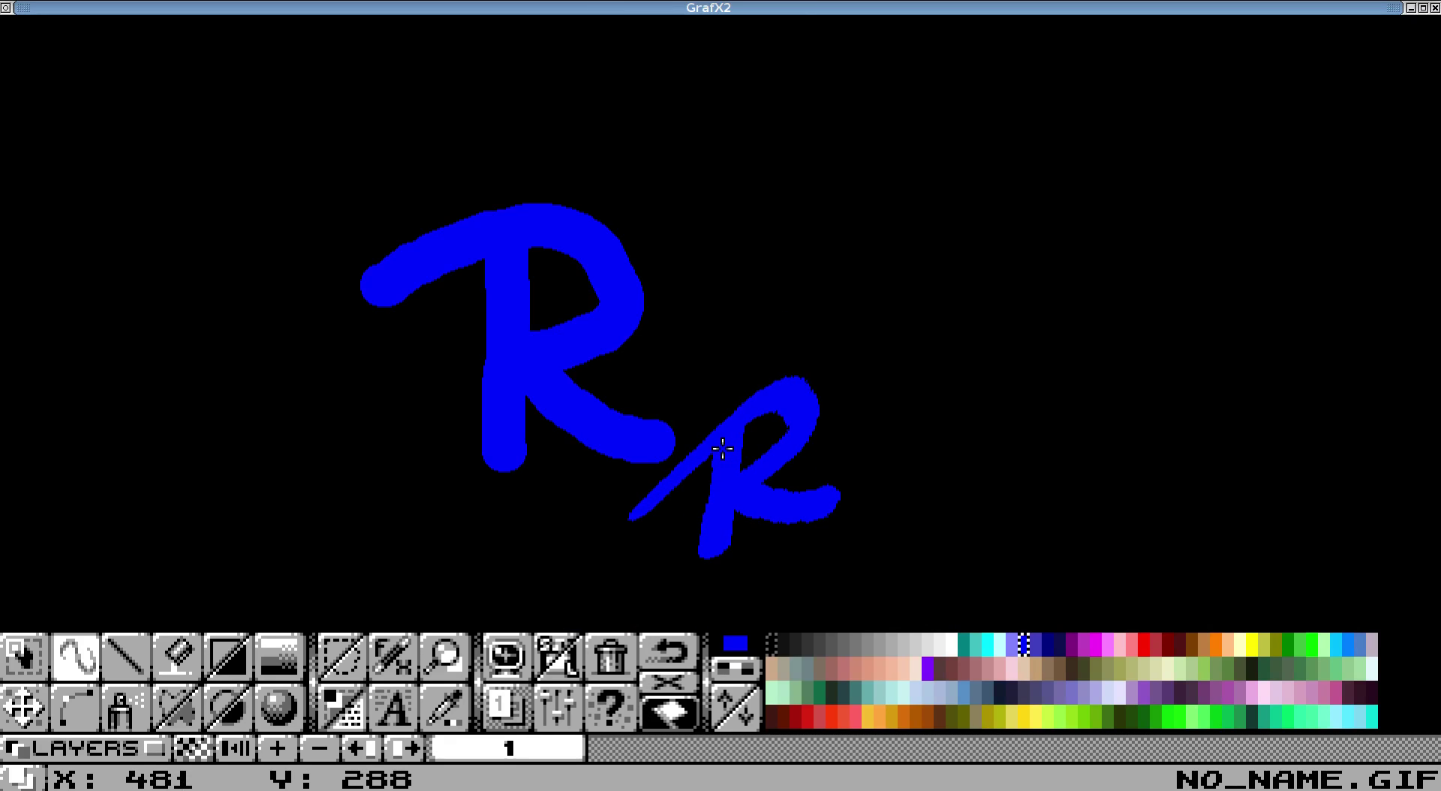
pyautogui.press('Escape')
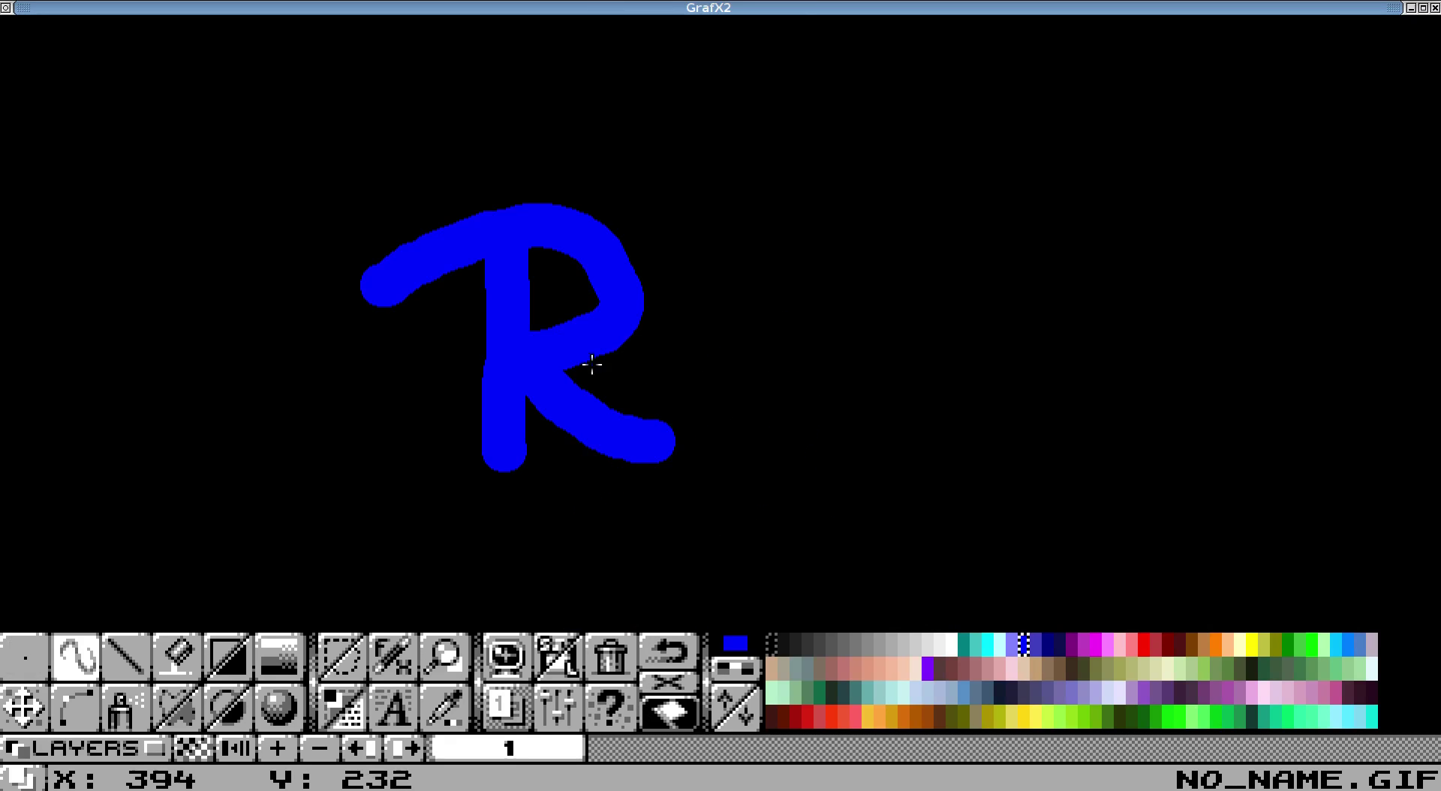
pyautogui.press('b')
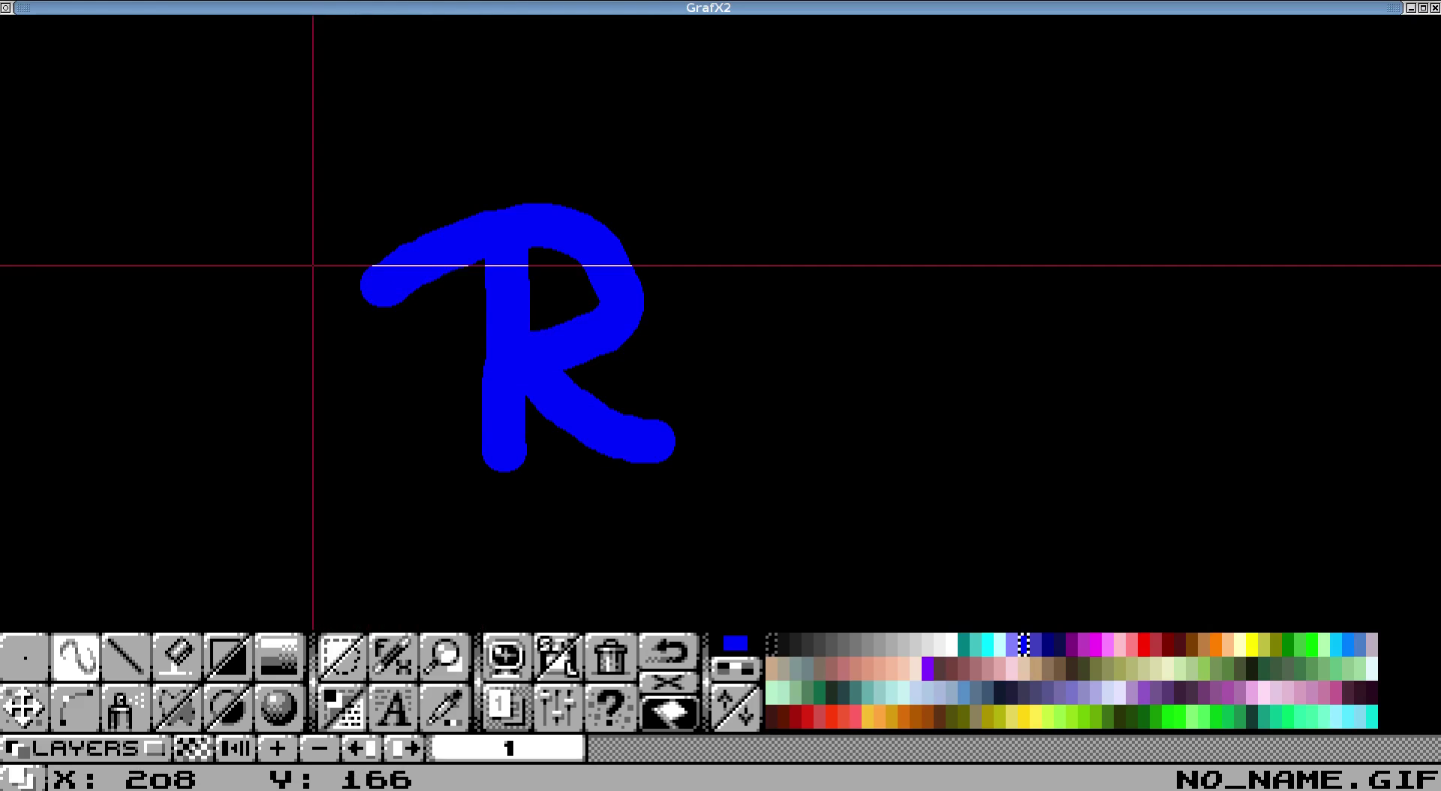
pyautogui.moveTo(346, 184); pyautogui.dragTo(743, 503)
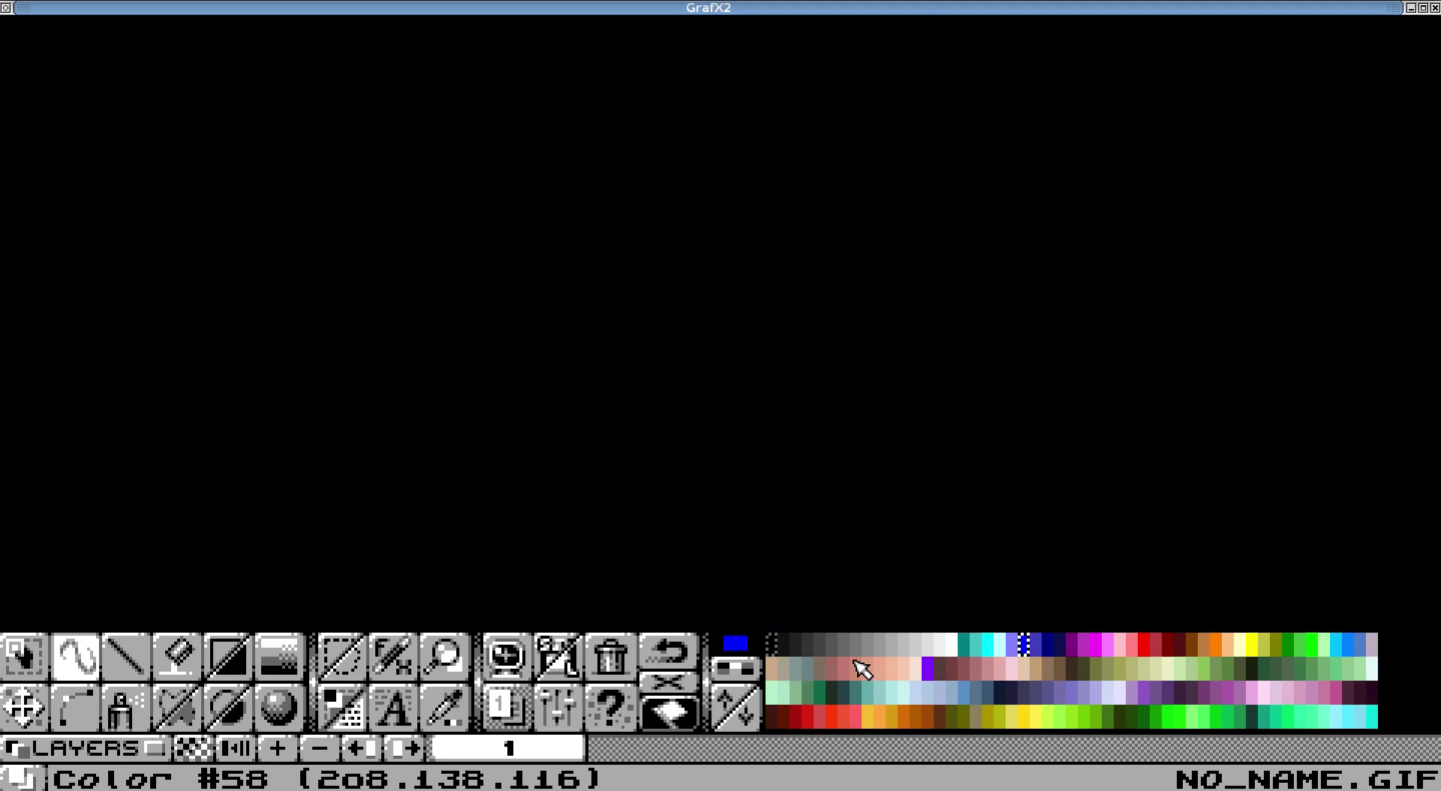
# Step: Restore the R brush, make white the drawing colour, and stamp then undo a white R
pyautogui.press('.')
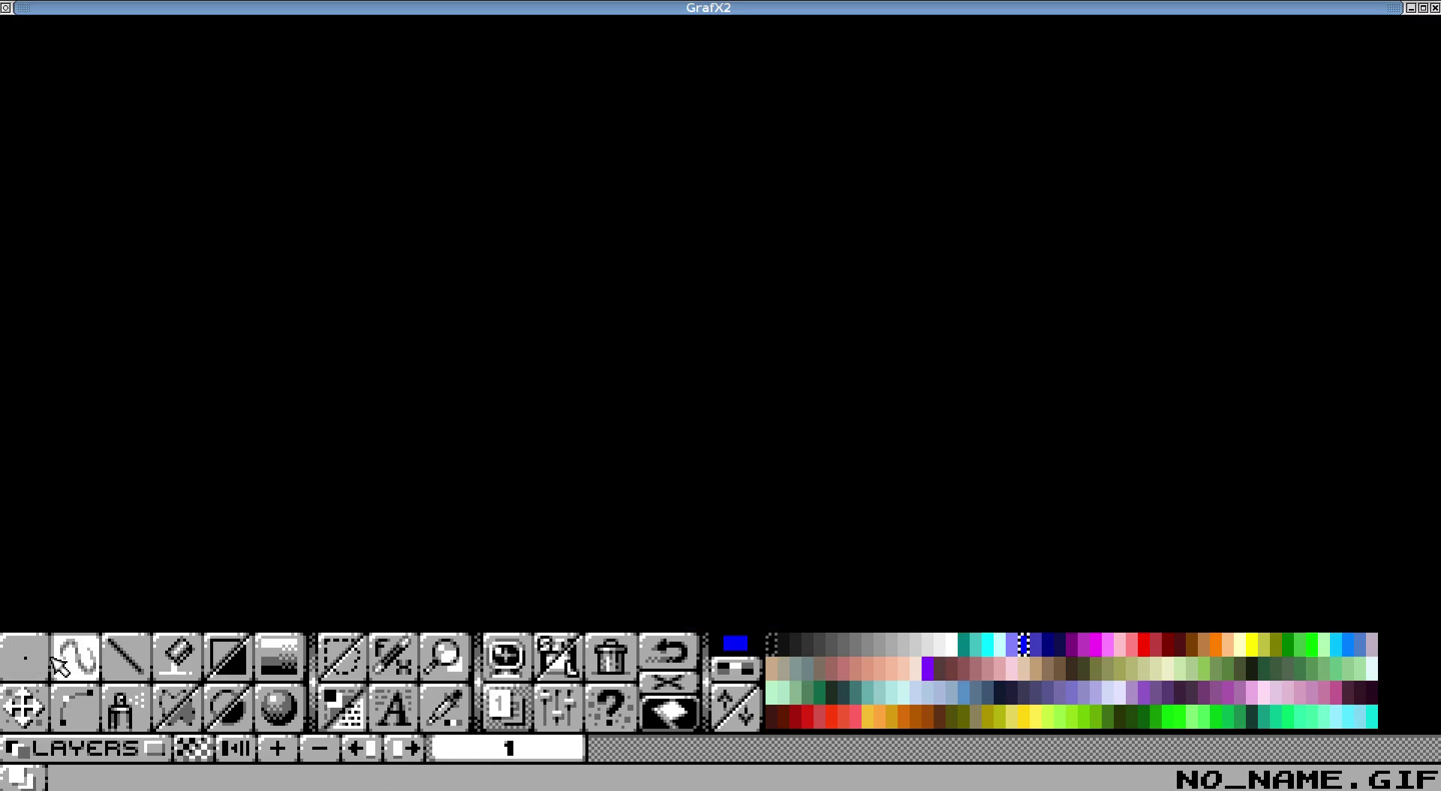
pyautogui.rightClick(49, 659)
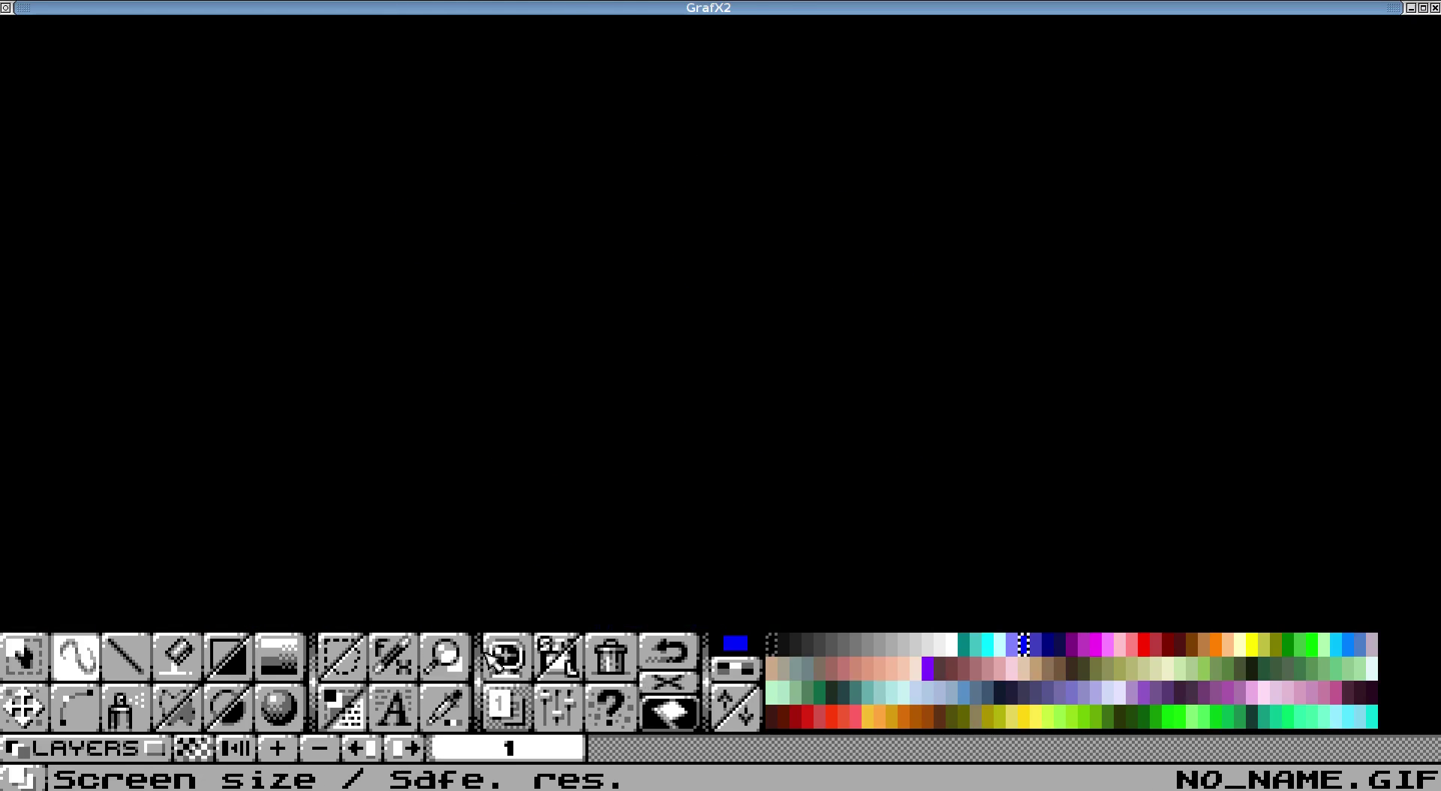
pyautogui.click(951, 644)
pyautogui.click(644, 425)
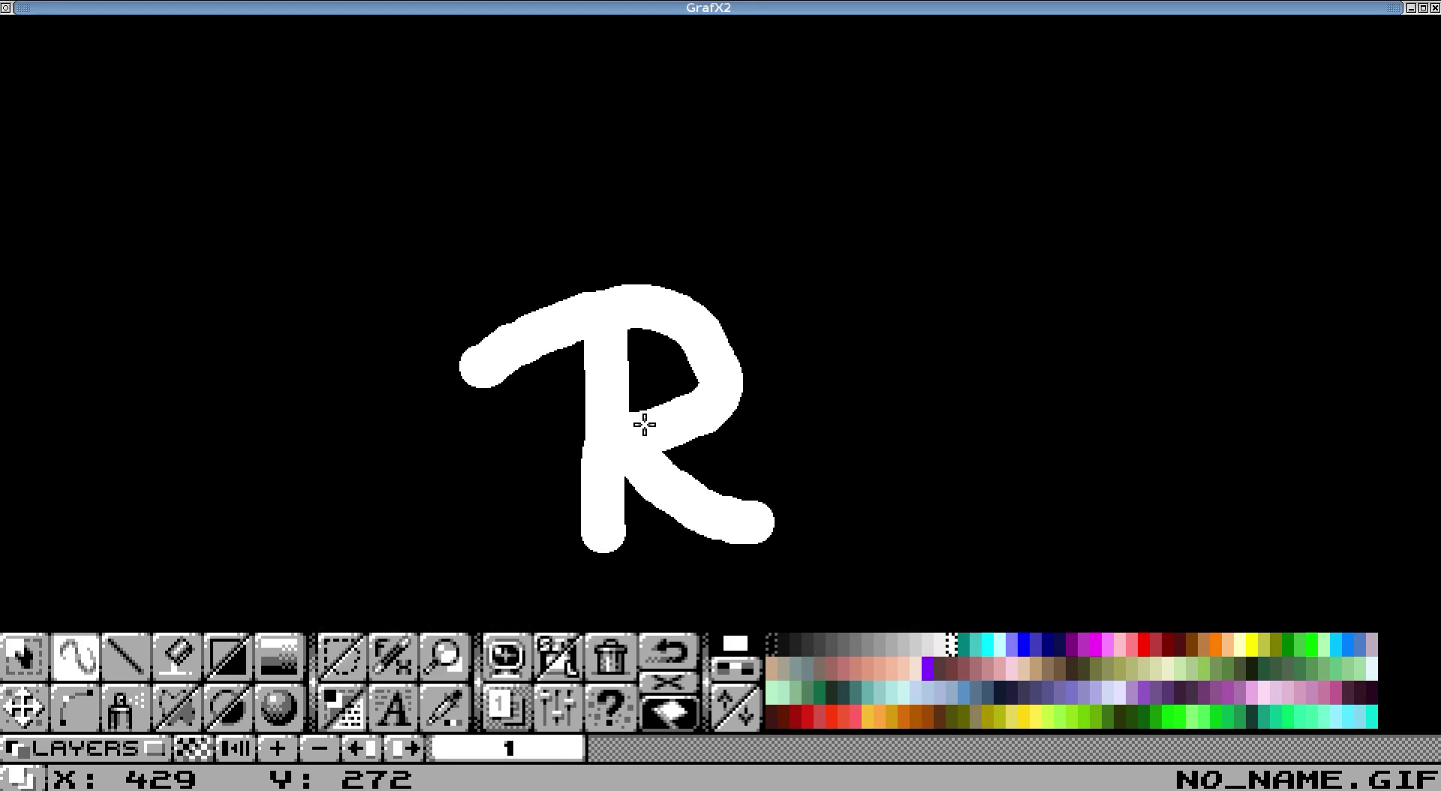
pyautogui.press('.')
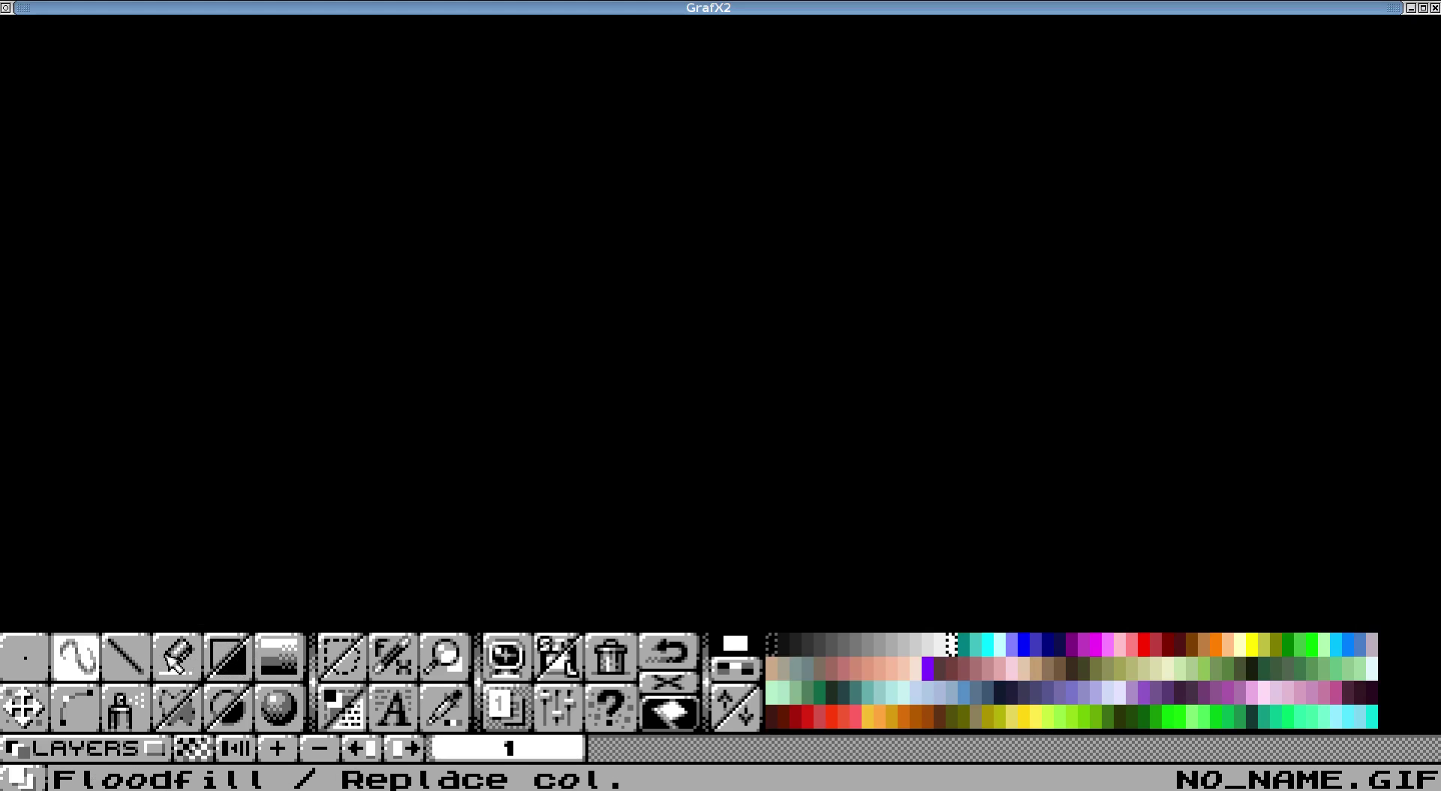
# Step: Draw a white X, then a vertical line and two lines forming a triangle toward it
pyautogui.click(121, 676)
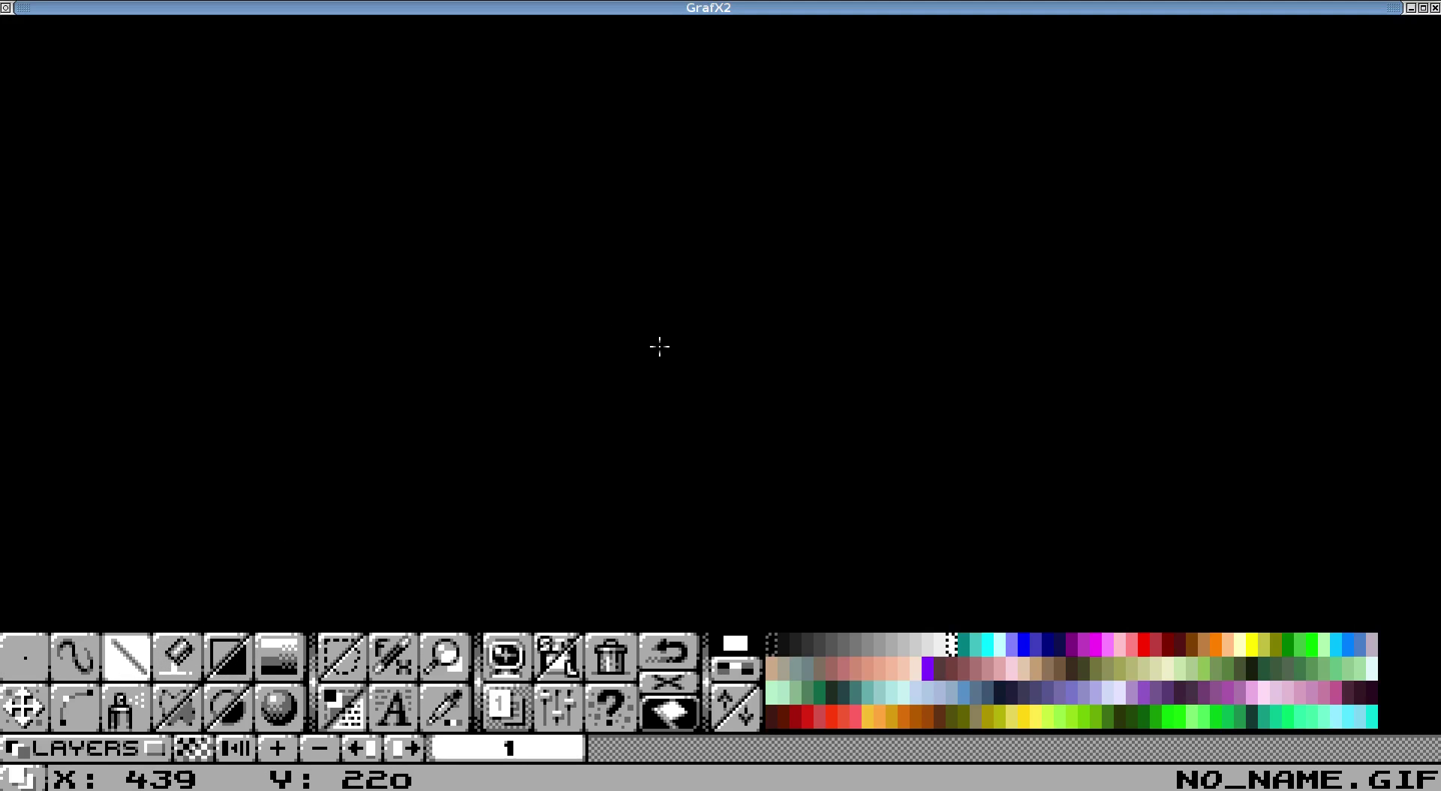
pyautogui.moveTo(643, 335); pyautogui.dragTo(703, 397)
pyautogui.moveTo(695, 339); pyautogui.dragTo(633, 395)
pyautogui.moveTo(916, 170); pyautogui.dragTo(921, 381)
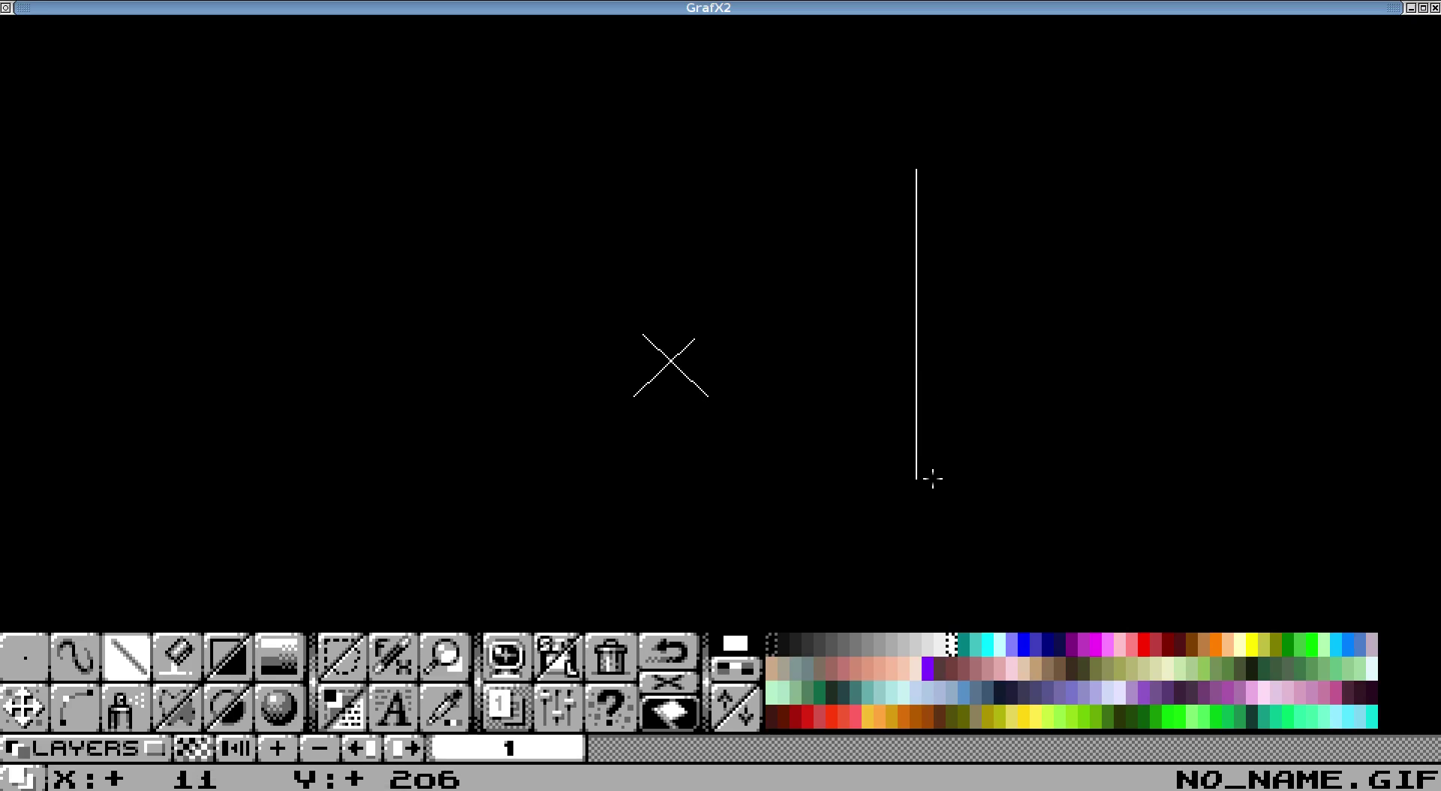
pyautogui.moveTo(933, 560); pyautogui.dragTo(932, 560)
pyautogui.moveTo(916, 168); pyautogui.dragTo(671, 358)
pyautogui.moveTo(916, 560); pyautogui.dragTo(669, 362)
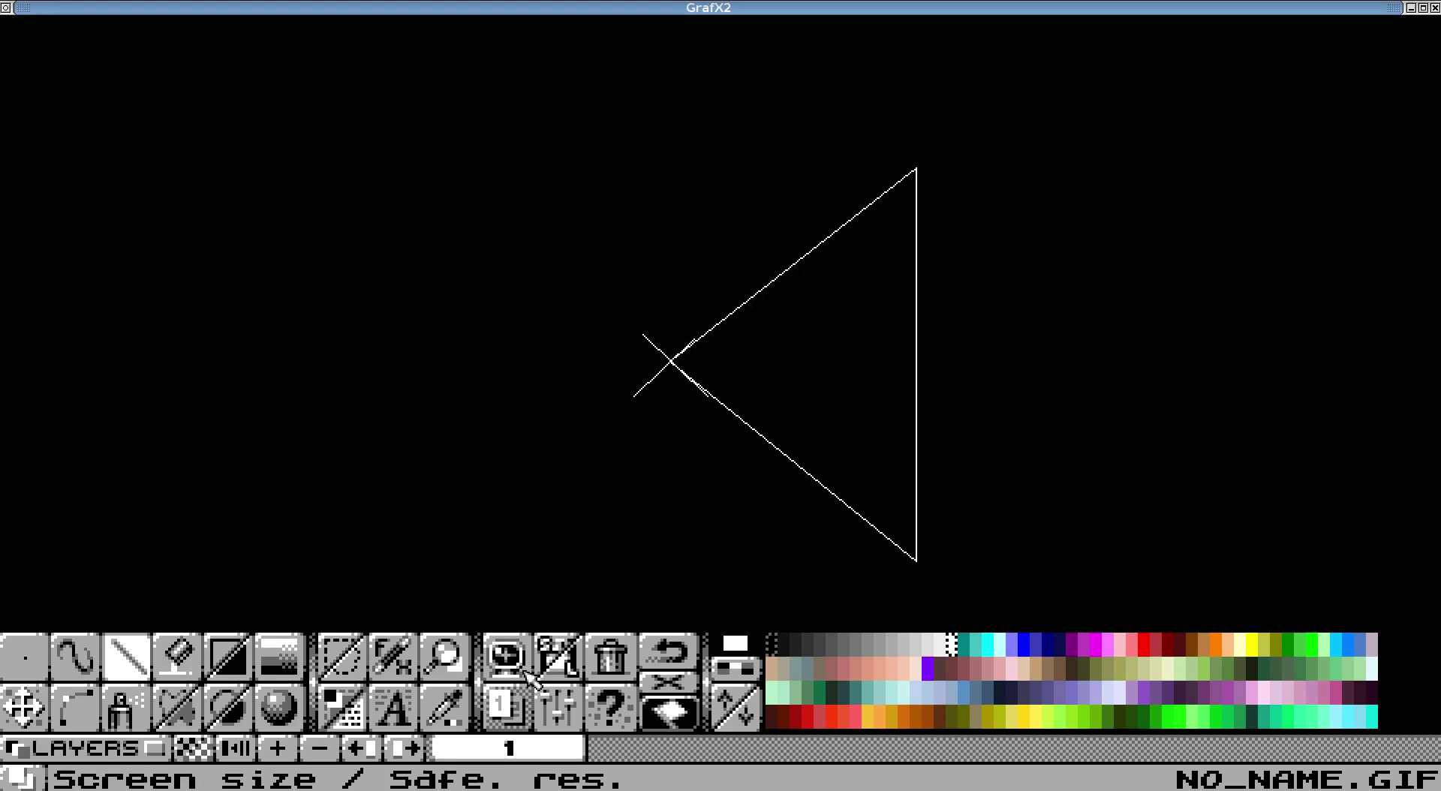
# Step: Draw a short vertical line inside the triangle's left tip at 4x magnification
pyautogui.click(445, 655)
pyautogui.scroll(2, 713, 362)
pyautogui.click(713, 362)
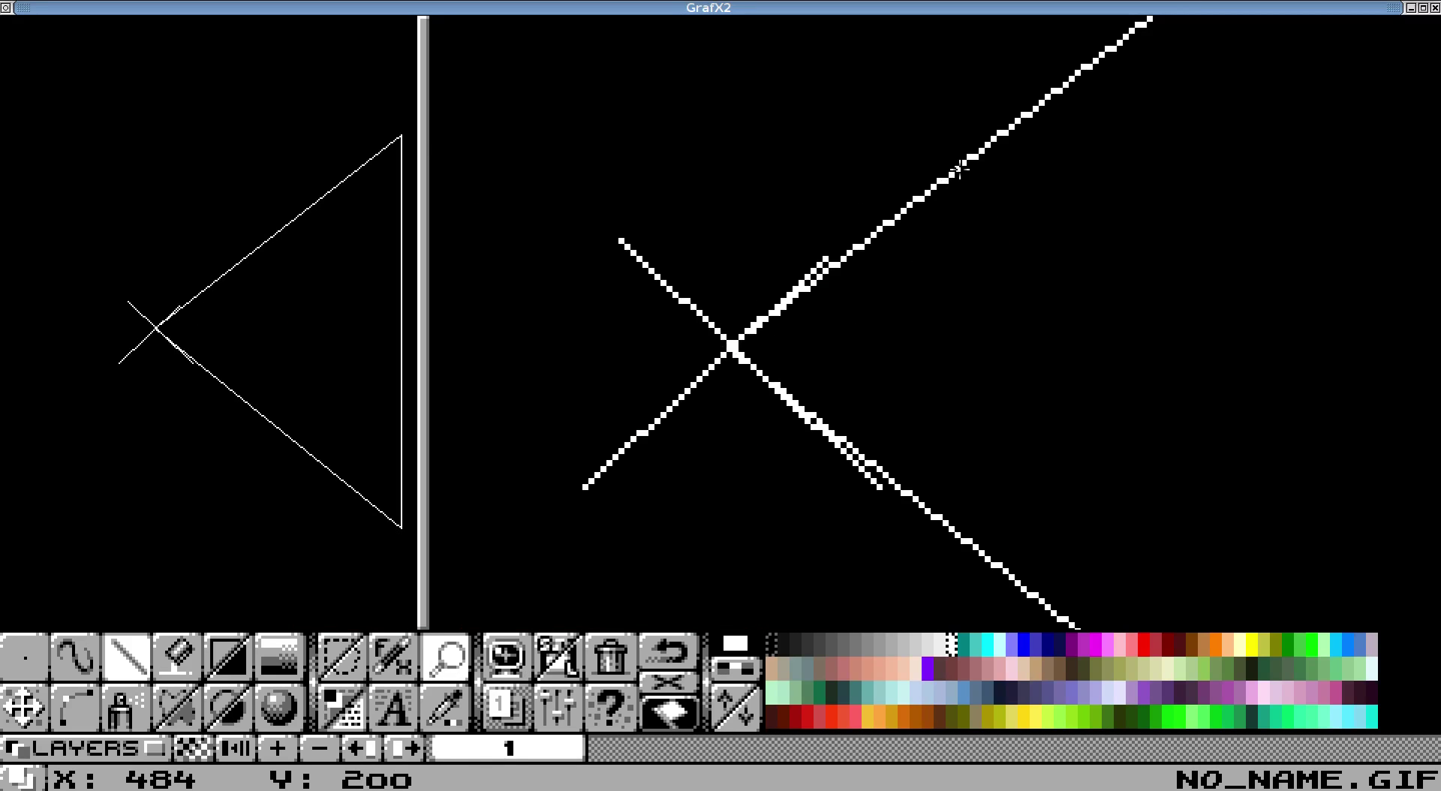
pyautogui.moveTo(976, 155); pyautogui.dragTo(975, 542)
pyautogui.scroll(-3, 869, 412)
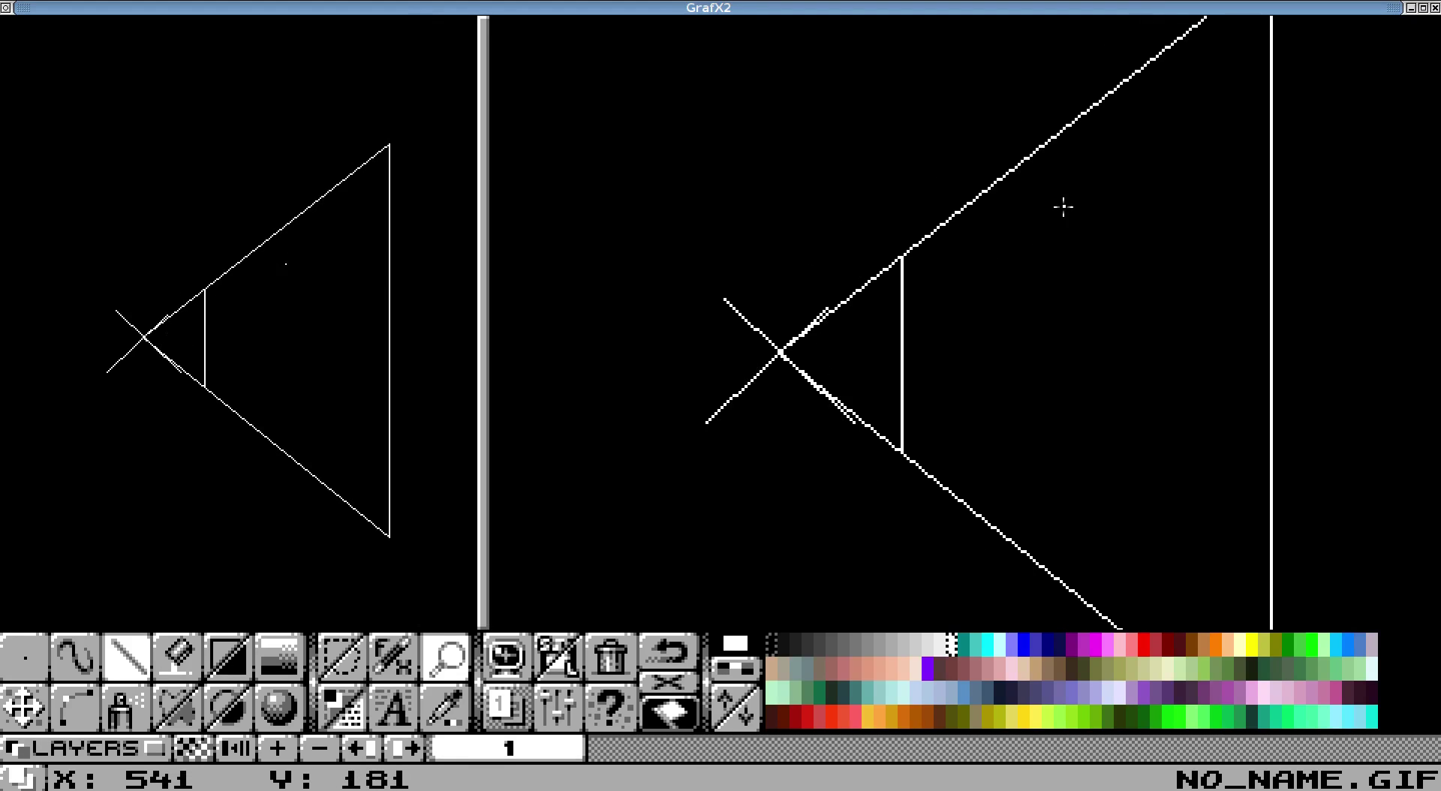
pyautogui.click(467, 655)
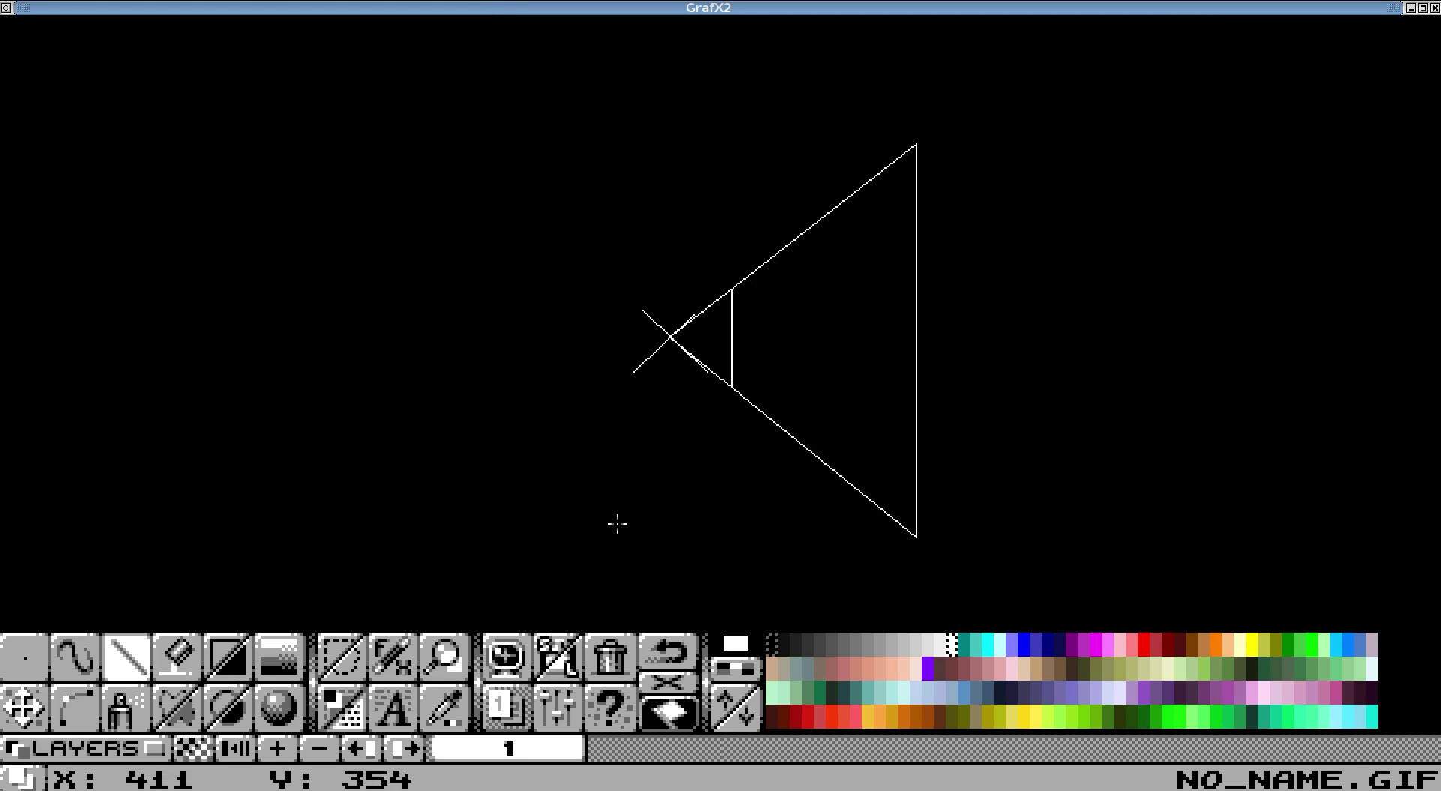
# Step: On the spare page, grab the blue R as a brush, undo the erase, and grab it again
pyautogui.press('Tab')
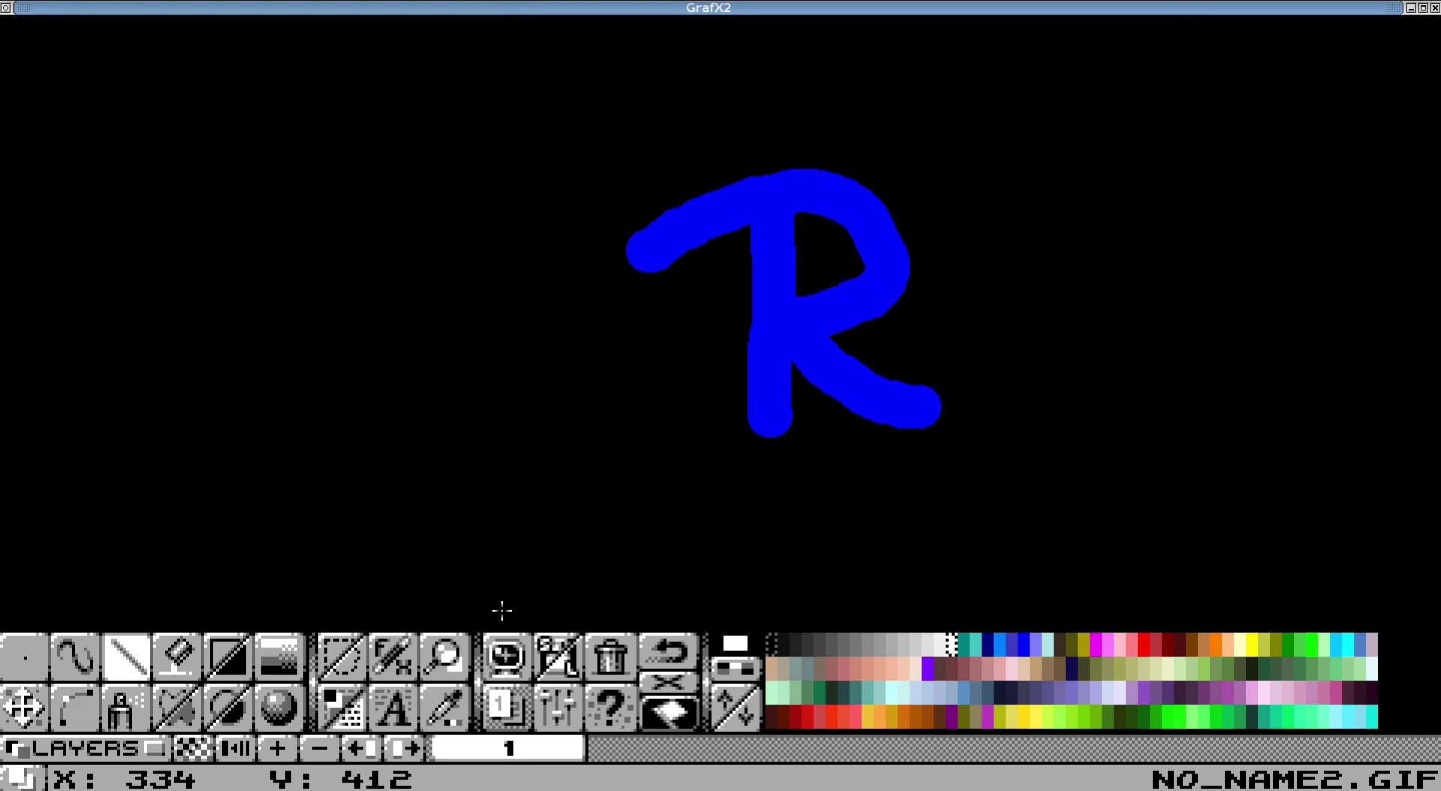
pyautogui.press('b')
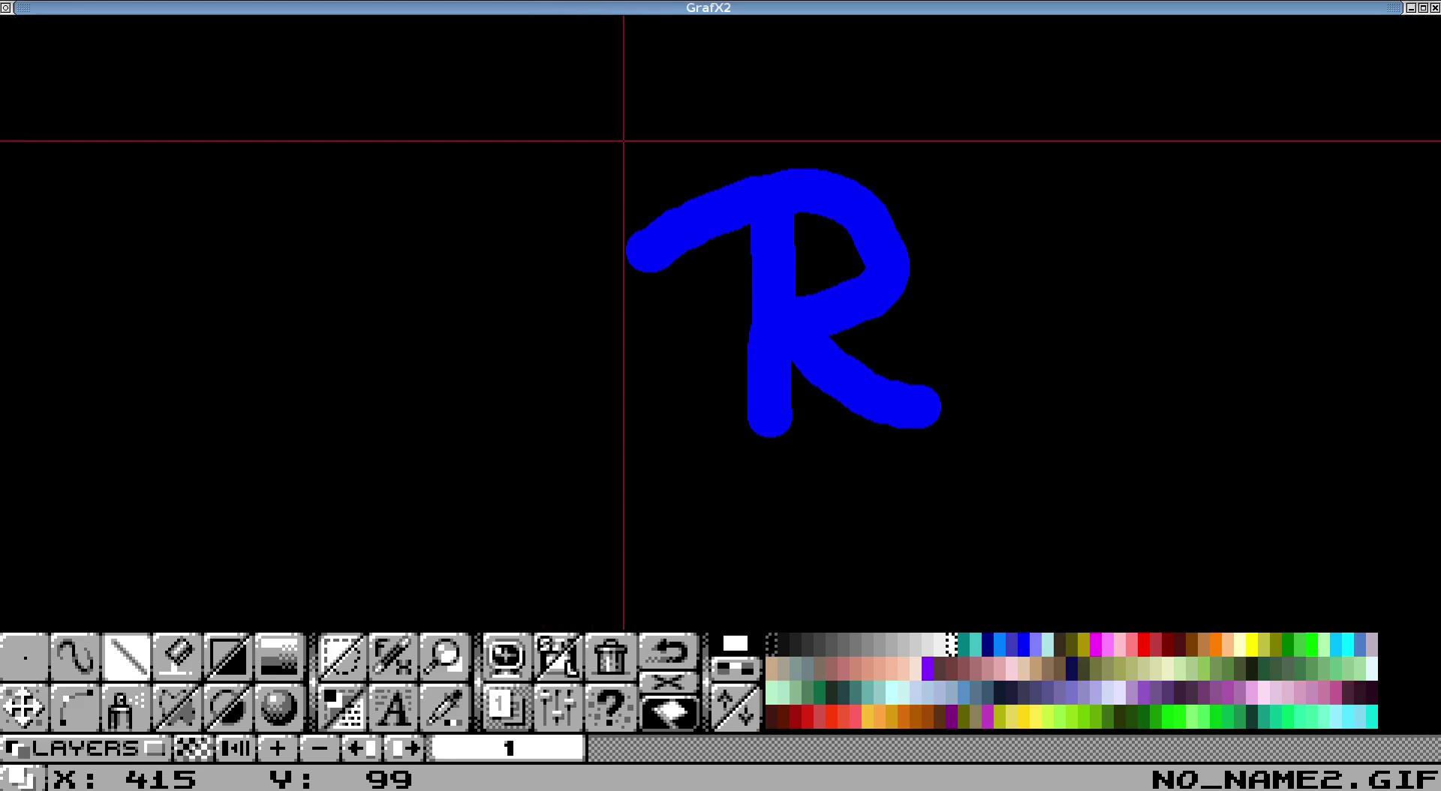
pyautogui.moveTo(618, 129)
pyautogui.mouseDown()
pyautogui.moveTo(922, 460)
pyautogui.moveTo(961, 460)
pyautogui.moveTo(953, 444)
pyautogui.mouseUp()
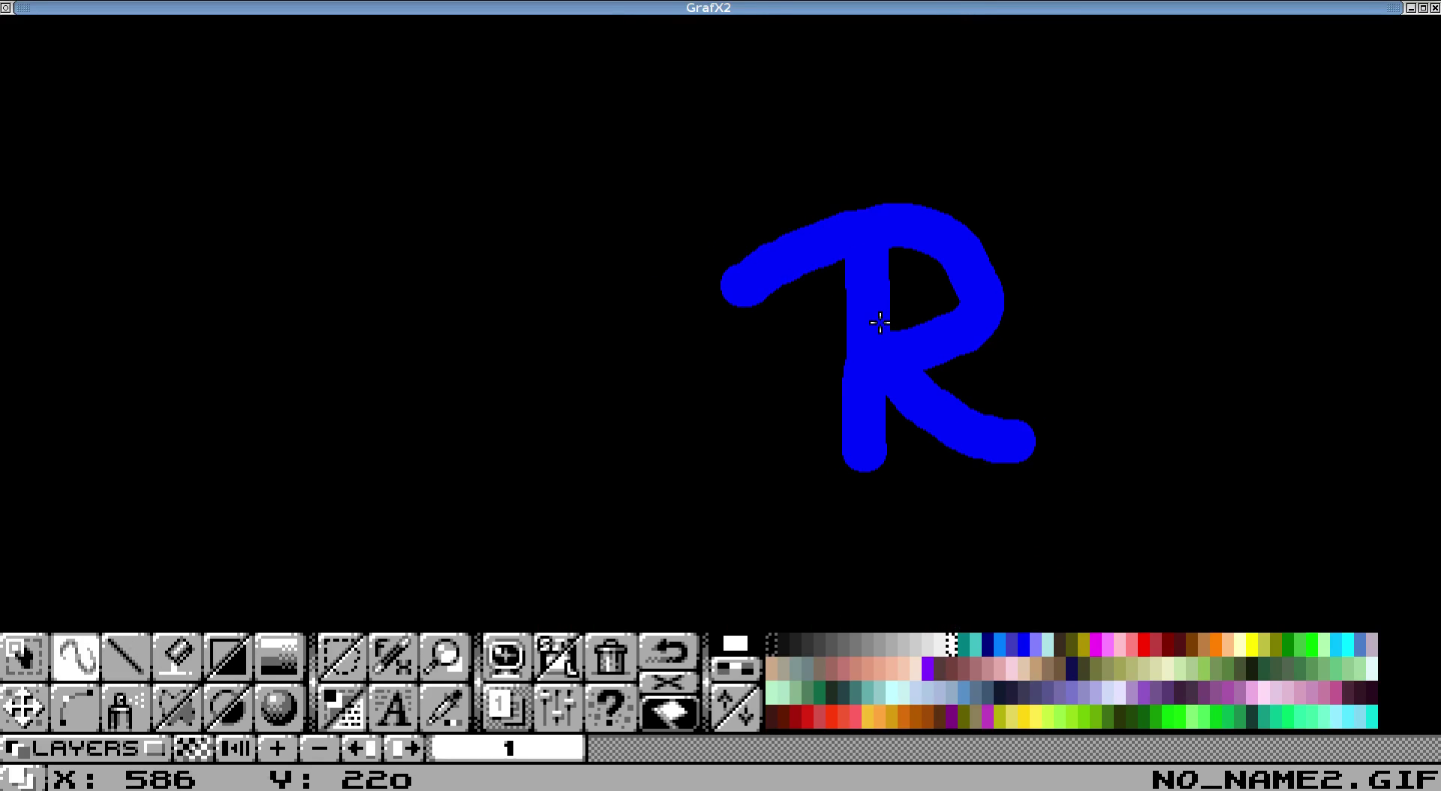
pyautogui.press('u')
pyautogui.press('b')
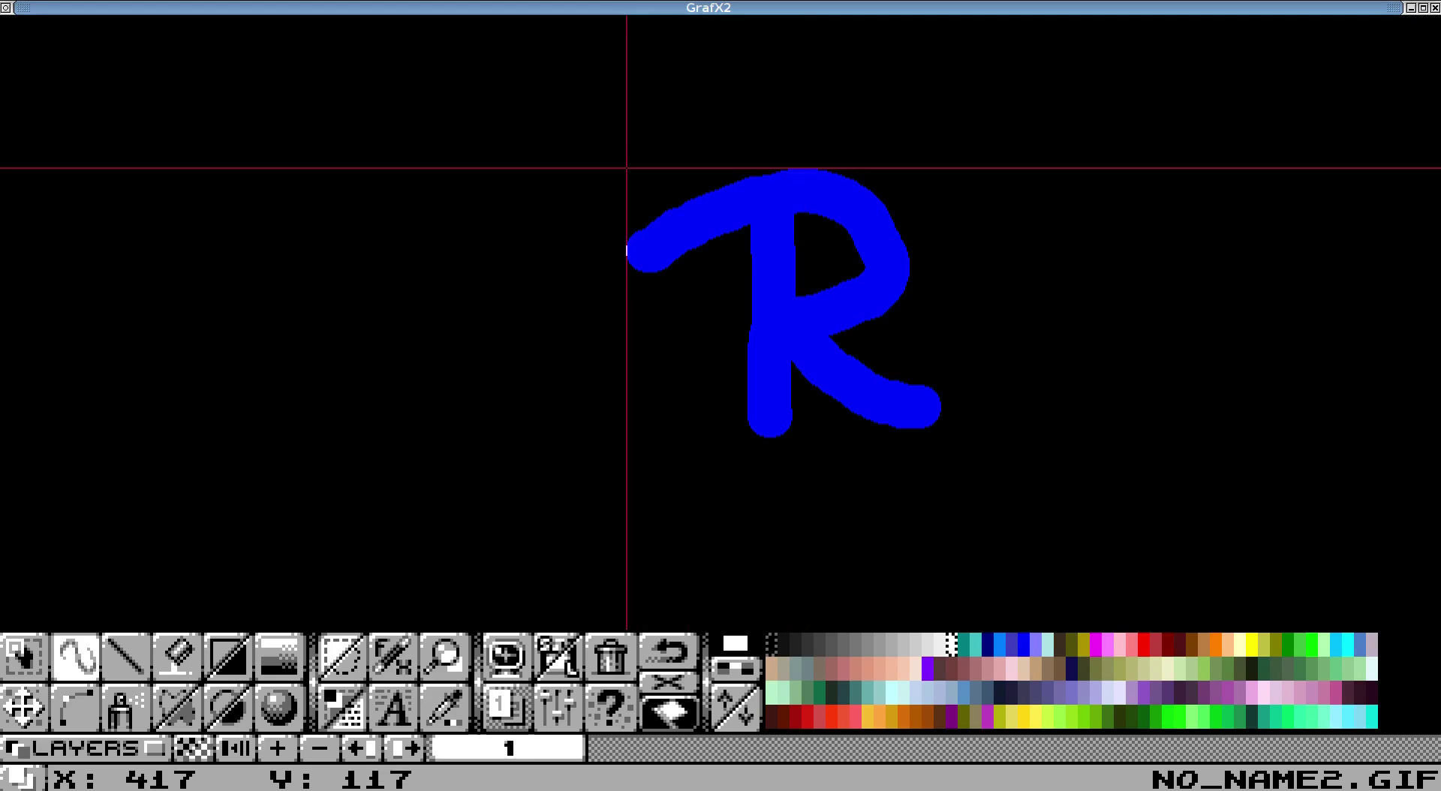
pyautogui.moveTo(627, 168); pyautogui.dragTo(942, 438)
# Step: On the triangle page, Distort the R so its corners meet the apex, bottom vertex and edges
pyautogui.press('x')
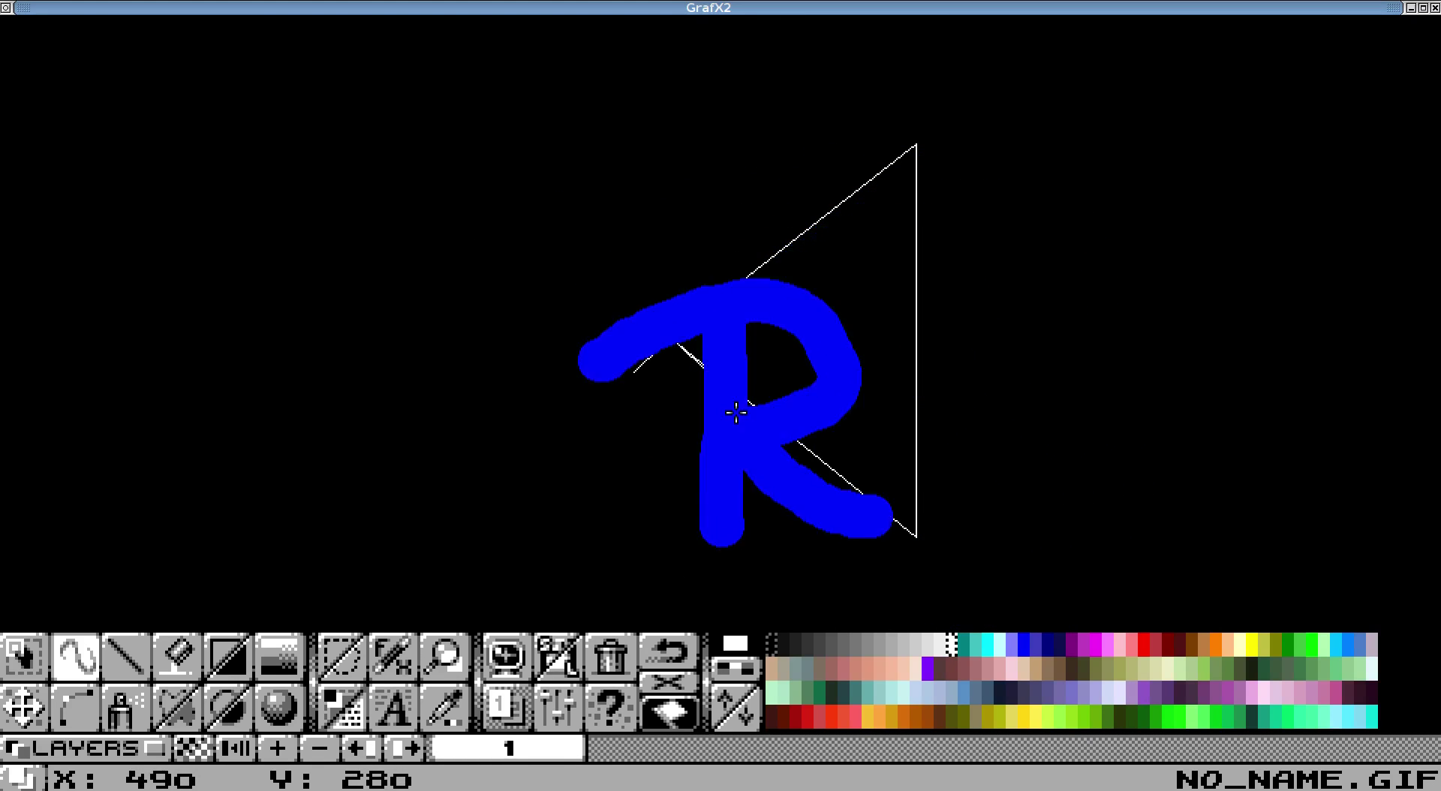
pyautogui.click(358, 707)
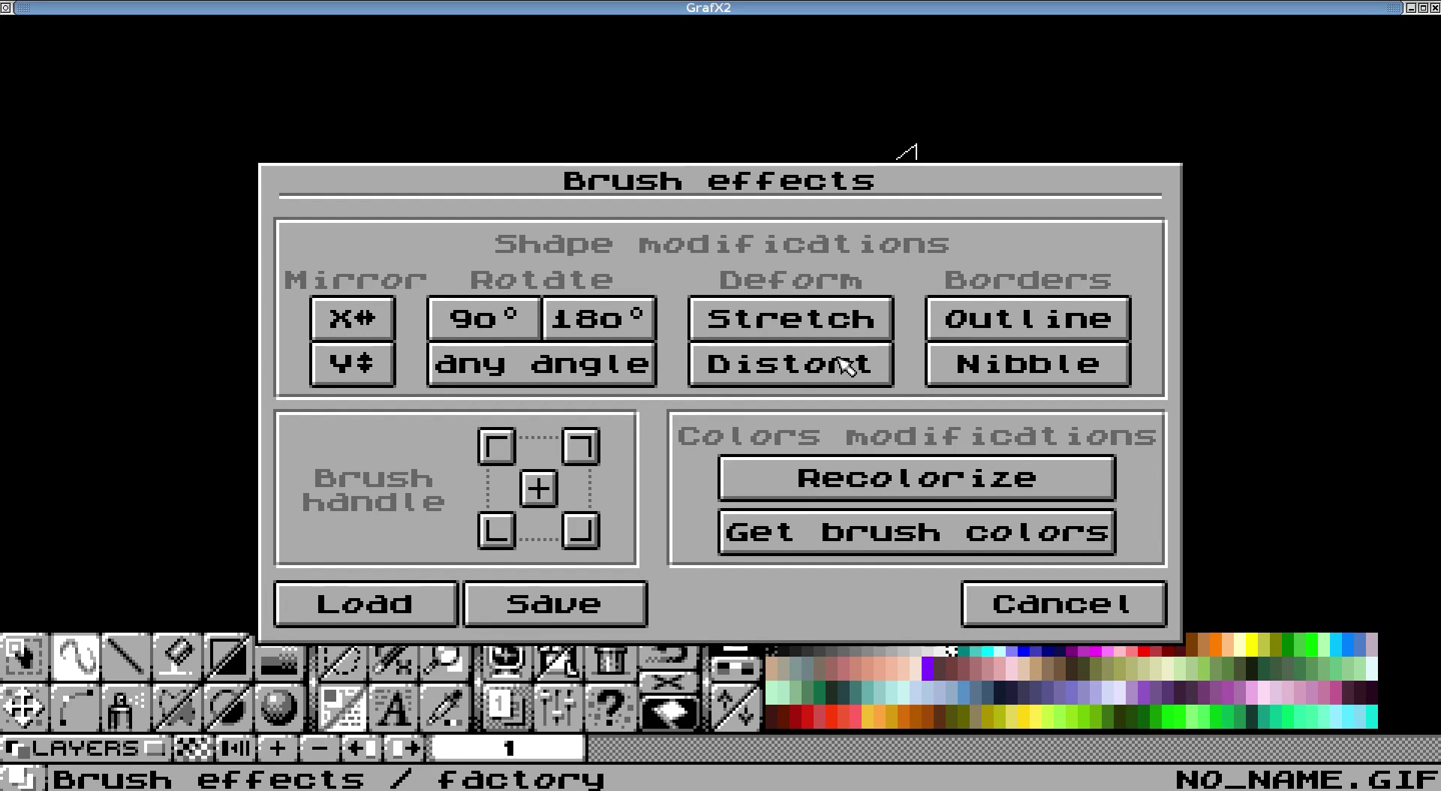
pyautogui.click(840, 360)
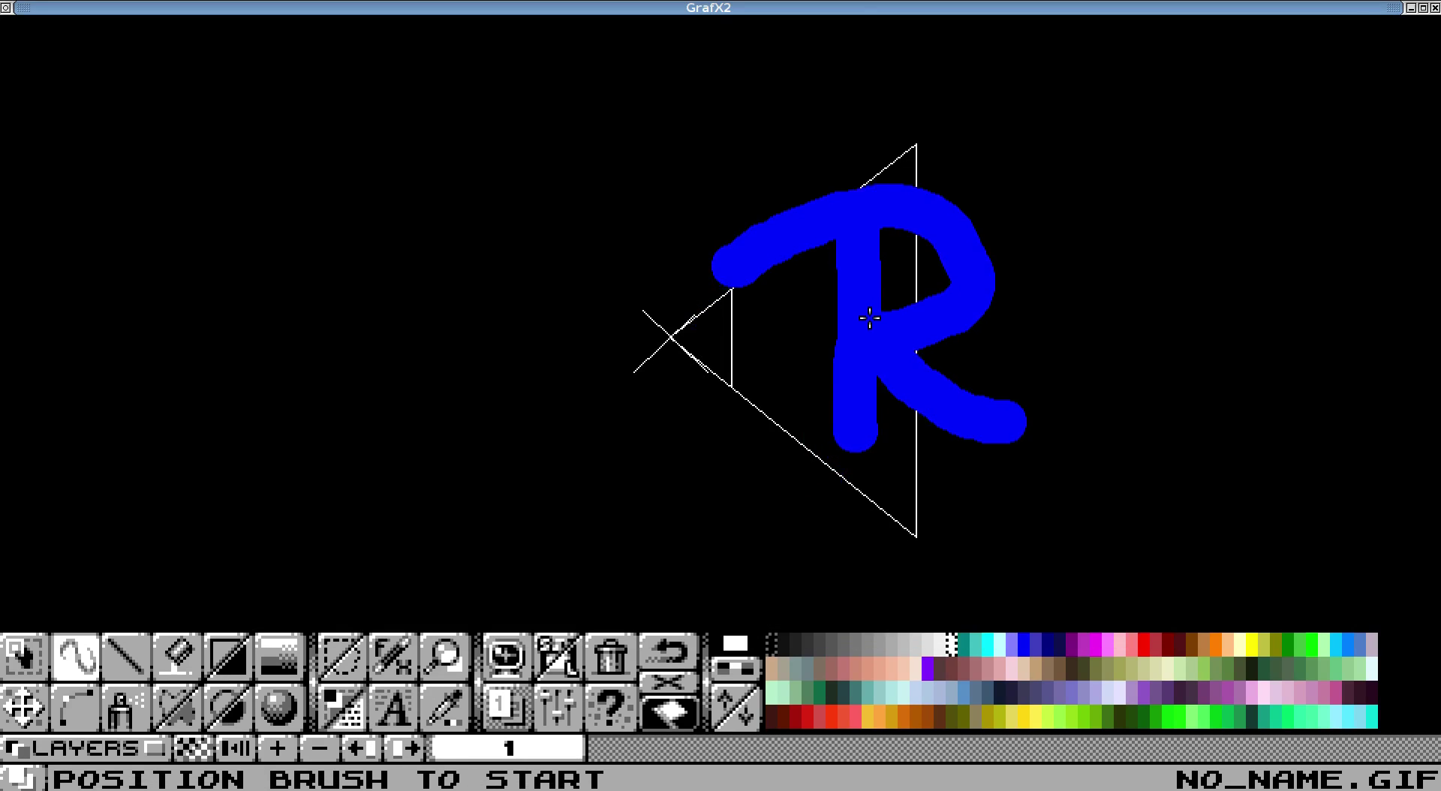
pyautogui.click(820, 325)
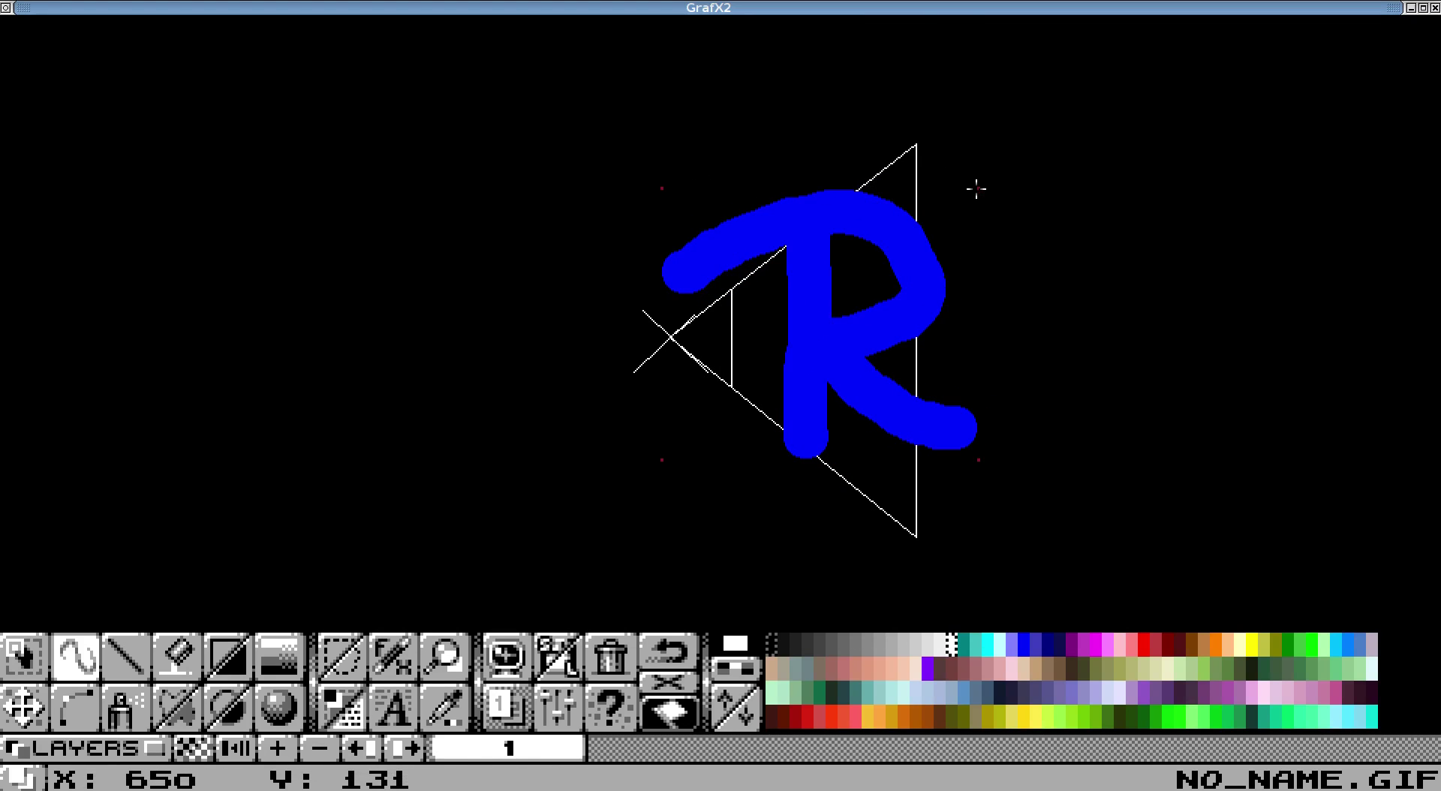
pyautogui.moveTo(977, 189); pyautogui.dragTo(916, 143)
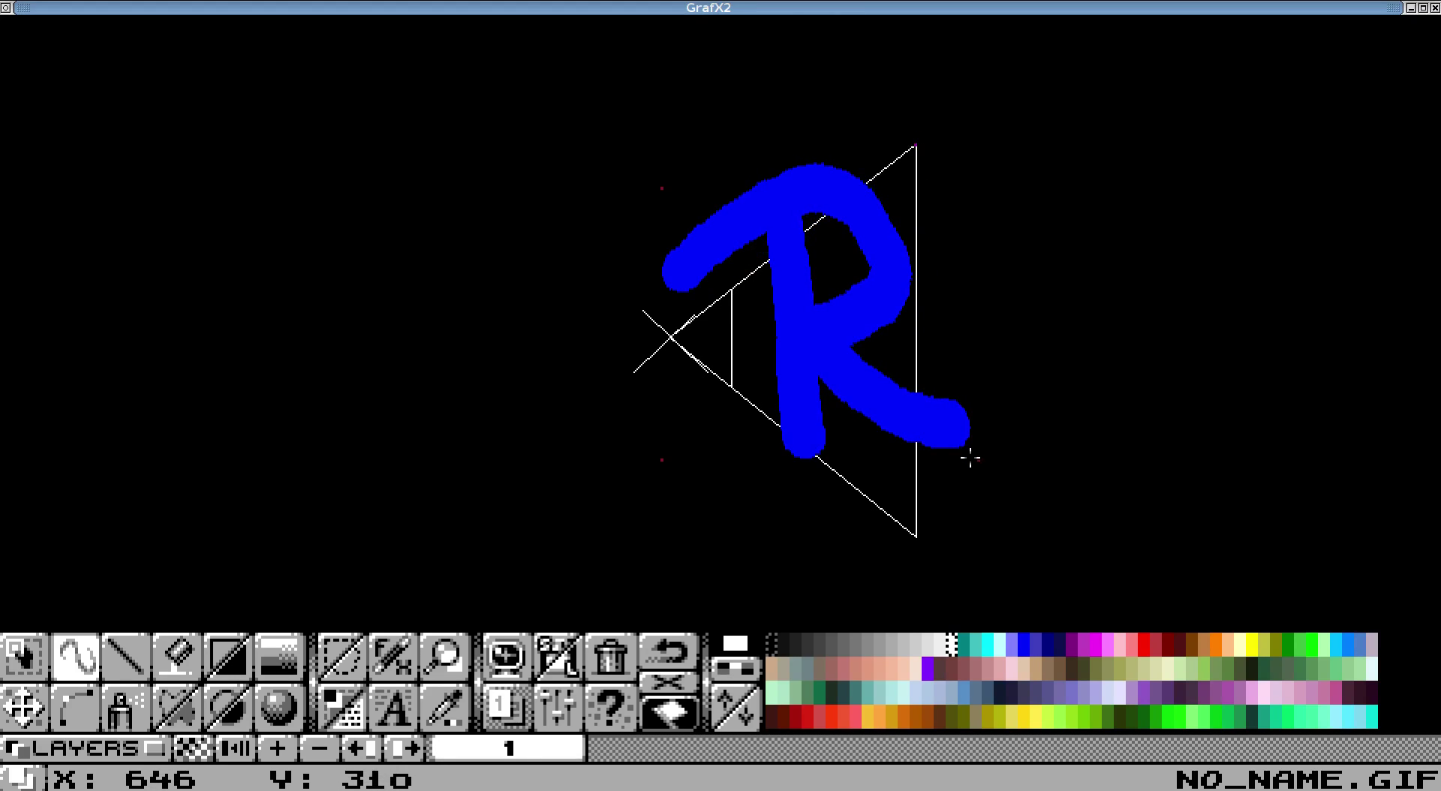
pyautogui.moveTo(978, 461); pyautogui.dragTo(916, 536)
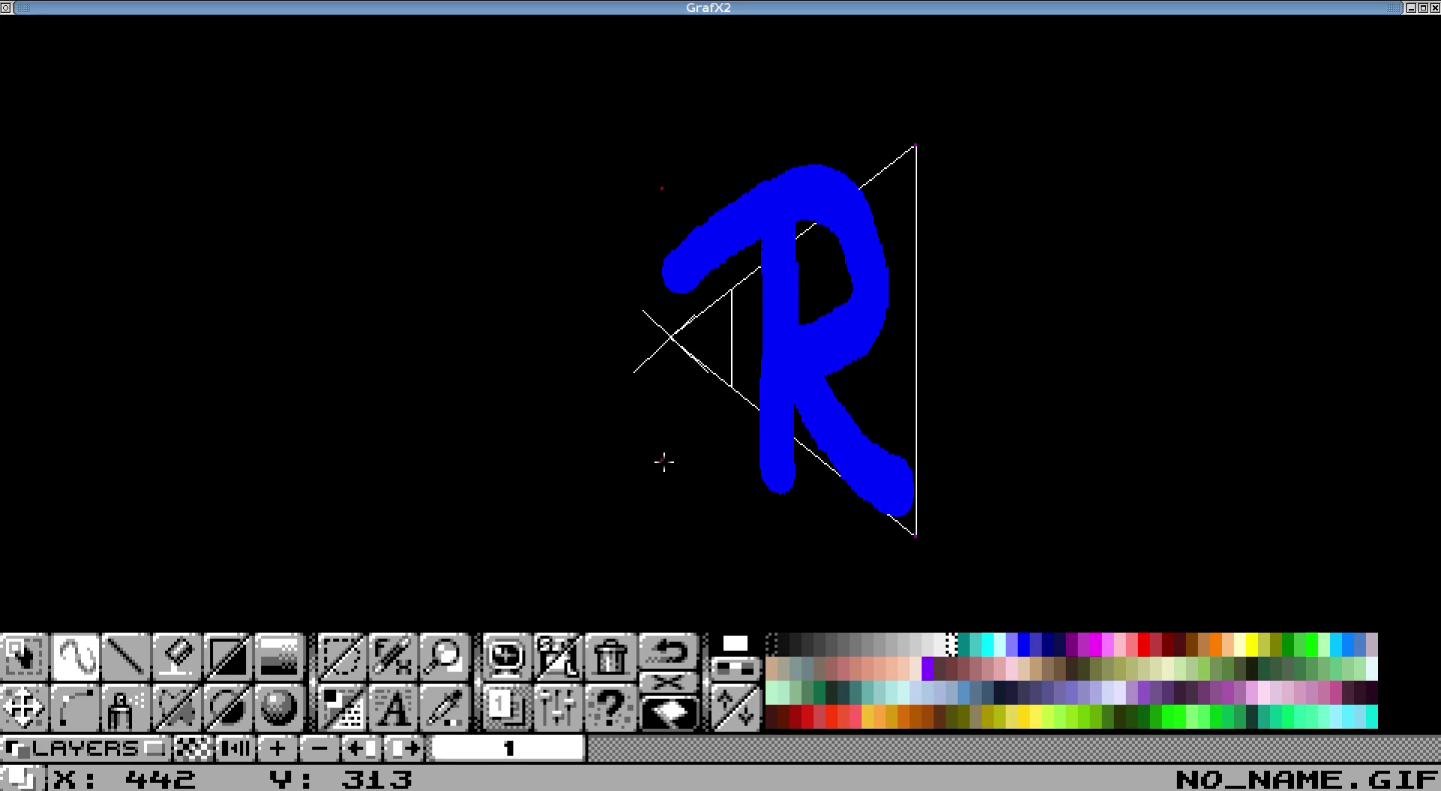
pyautogui.moveTo(662, 460); pyautogui.dragTo(733, 390)
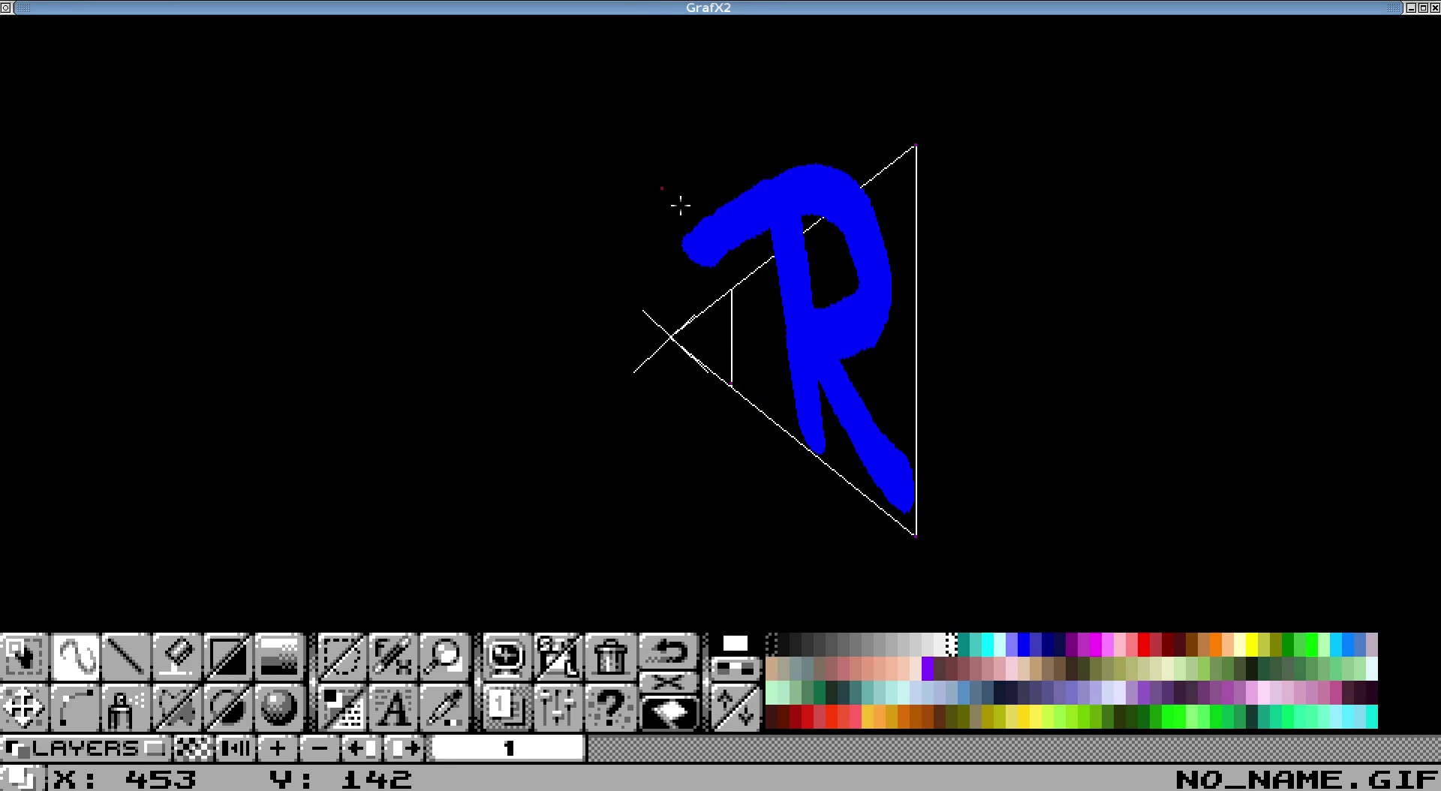
pyautogui.moveTo(661, 189); pyautogui.dragTo(733, 291)
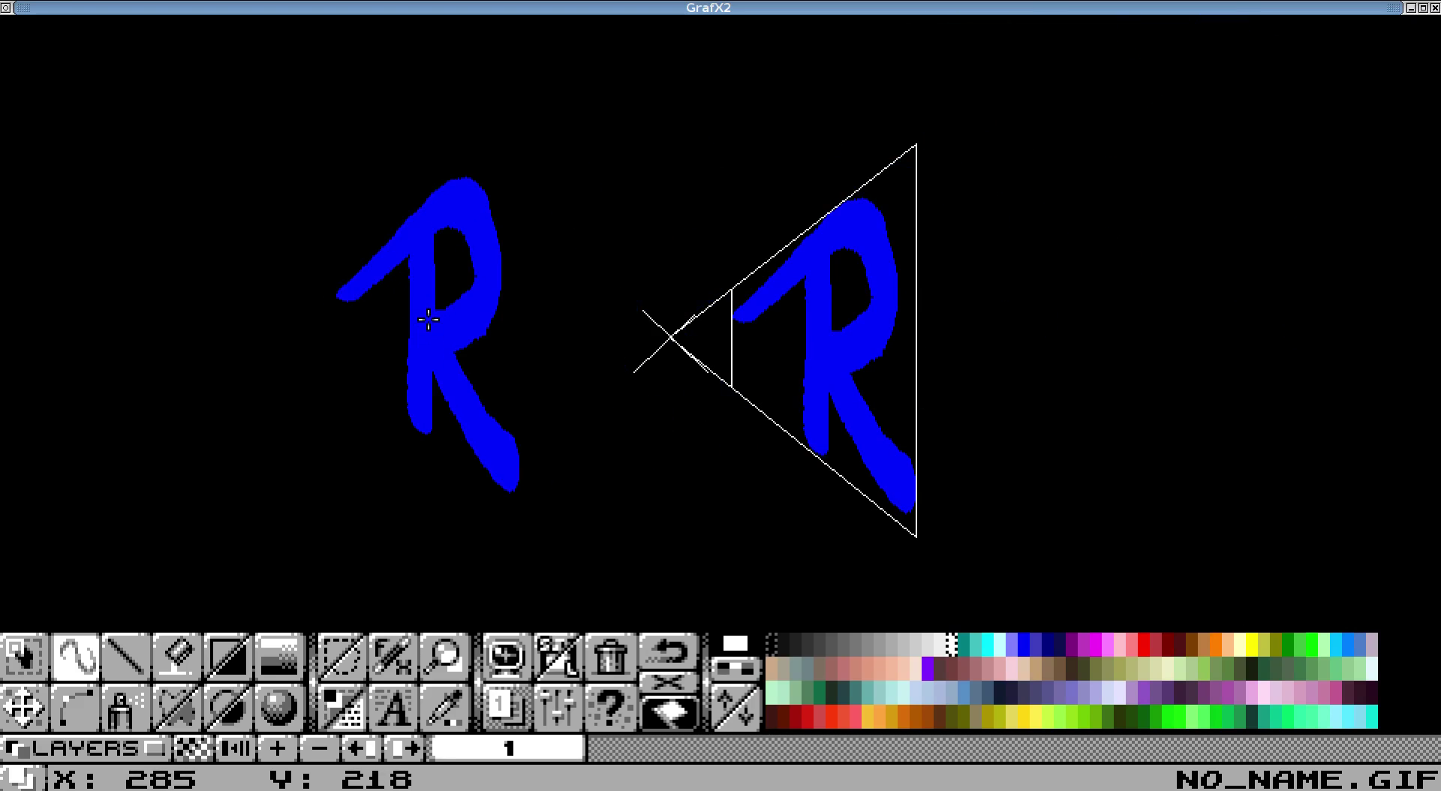
# Step: Clear the canvas, reset to a one-pixel brush and apply Recolorize to it
pyautogui.click(617, 663)
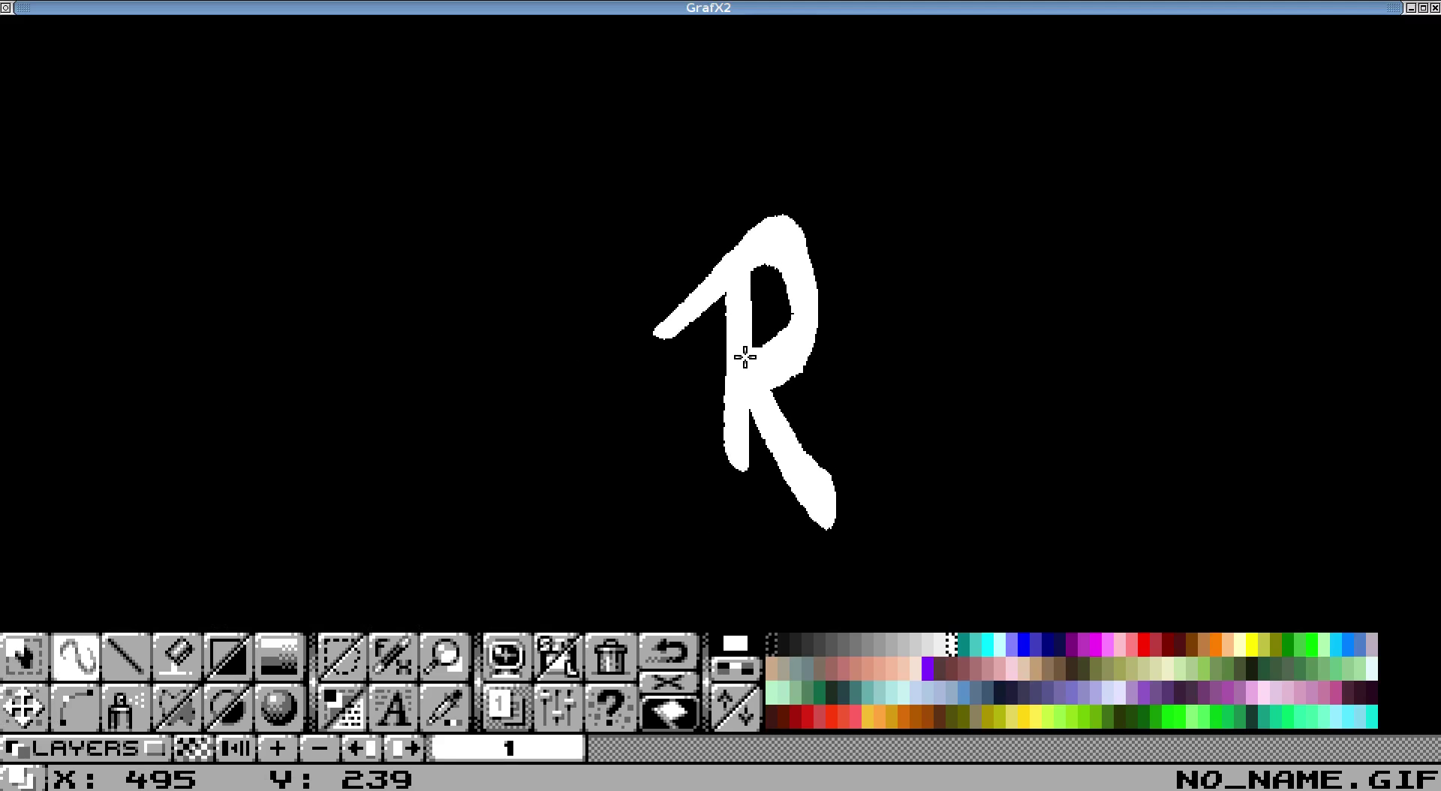
pyautogui.press('.')
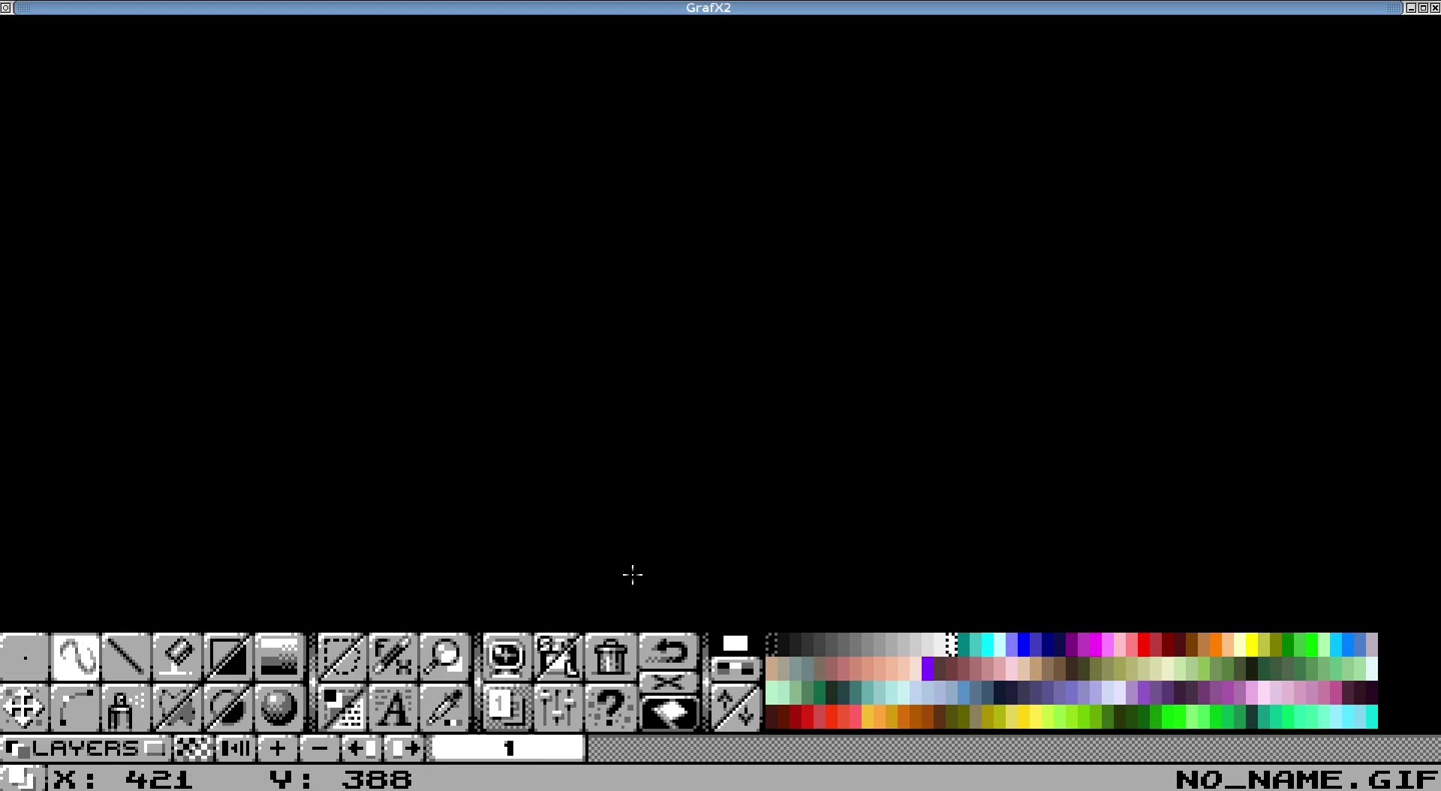
pyautogui.click(351, 710)
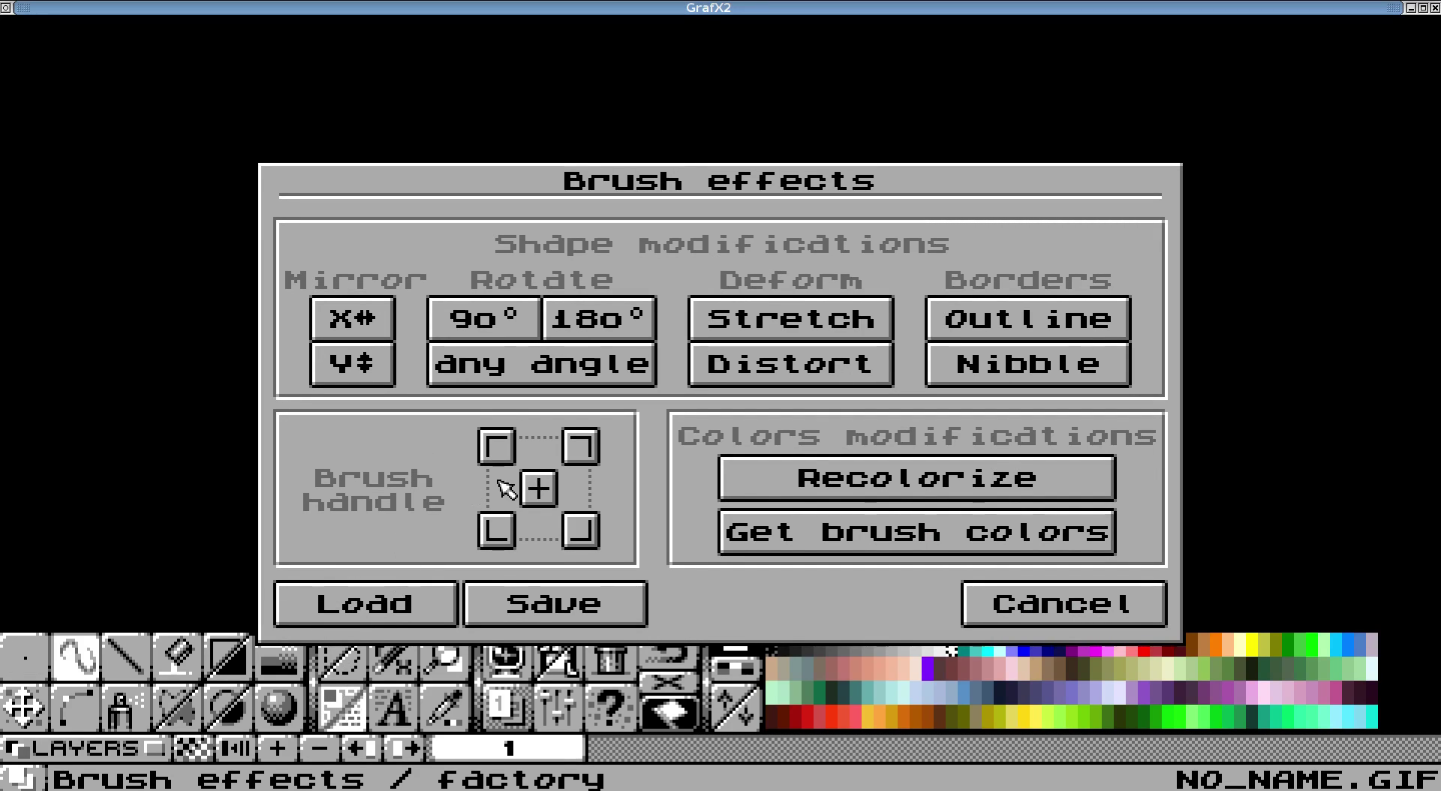
pyautogui.click(931, 491)
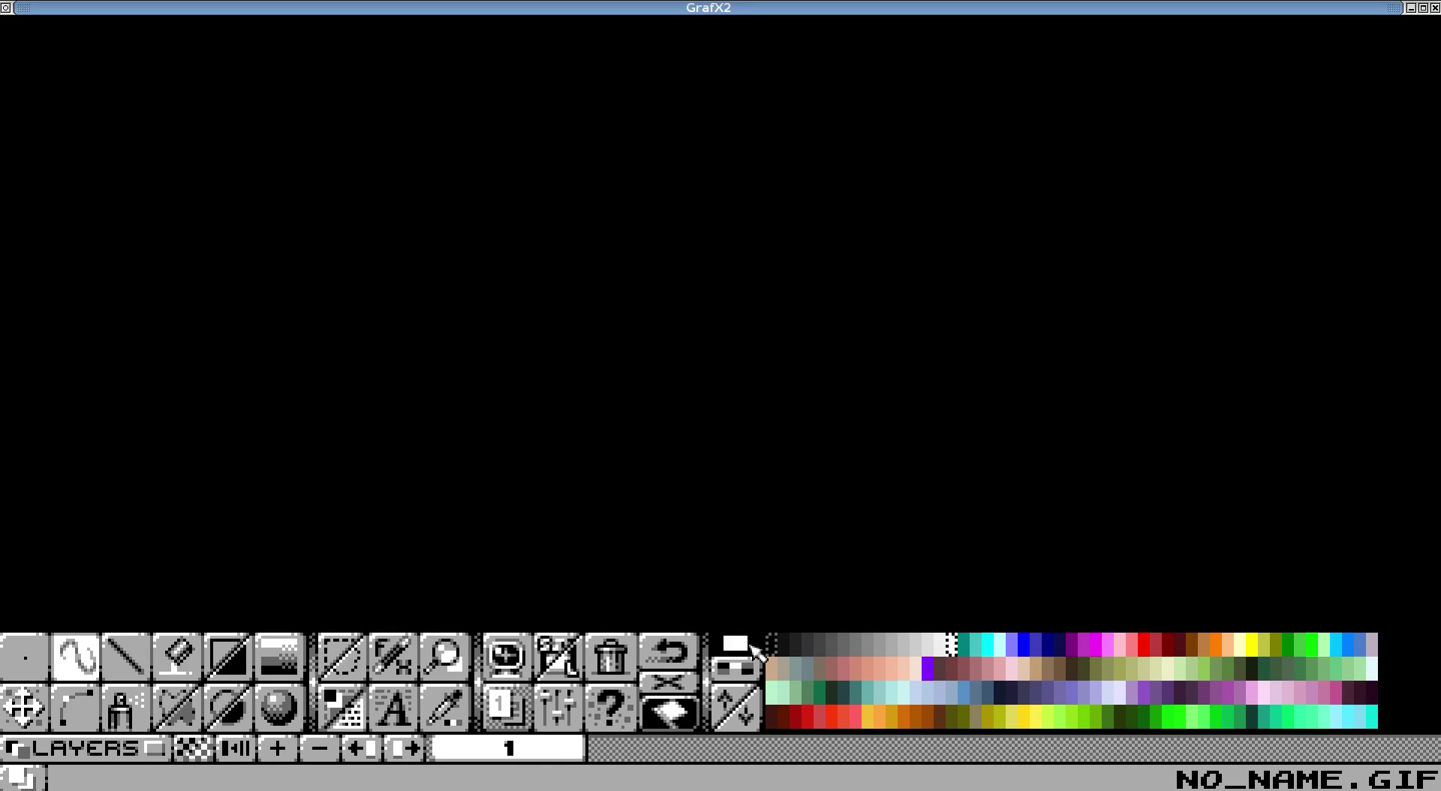
# Step: Paint a thick white box outline with a large round brush and grab it as a brush
pyautogui.press('KP_Add')
pyautogui.press('KP_Add')
pyautogui.press('KP_Add')
pyautogui.press('KP_Add')
pyautogui.press('KP_Add')
pyautogui.press('KP_Add')
pyautogui.press('KP_Add')
pyautogui.press('KP_Add')
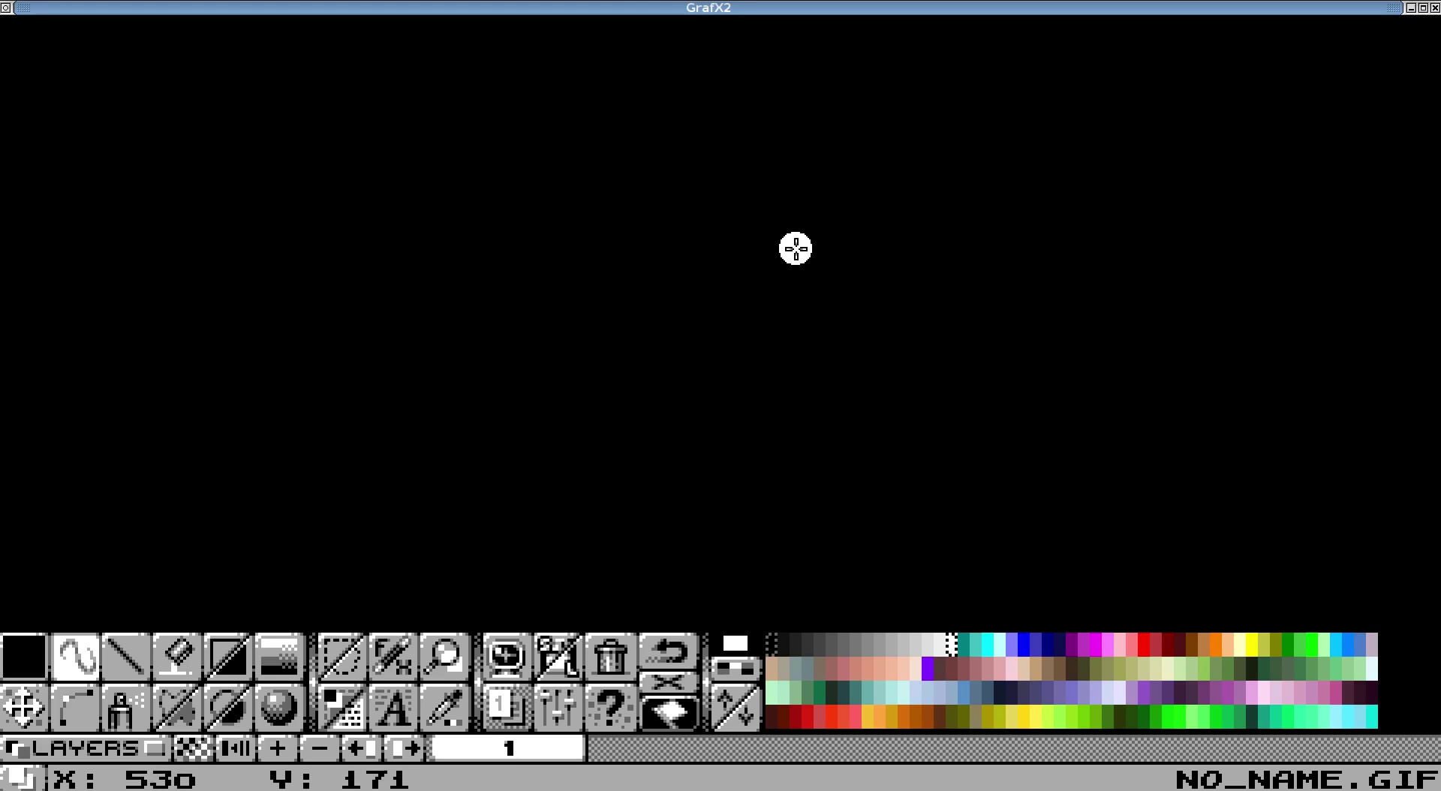
pyautogui.moveTo(795, 239)
pyautogui.mouseDown()
pyautogui.moveTo(691, 240)
pyautogui.moveTo(679, 400)
pyautogui.moveTo(859, 398)
pyautogui.moveTo(887, 322)
pyautogui.moveTo(882, 197)
pyautogui.moveTo(817, 231)
pyautogui.moveTo(703, 225)
pyautogui.moveTo(833, 243)
pyautogui.mouseUp()
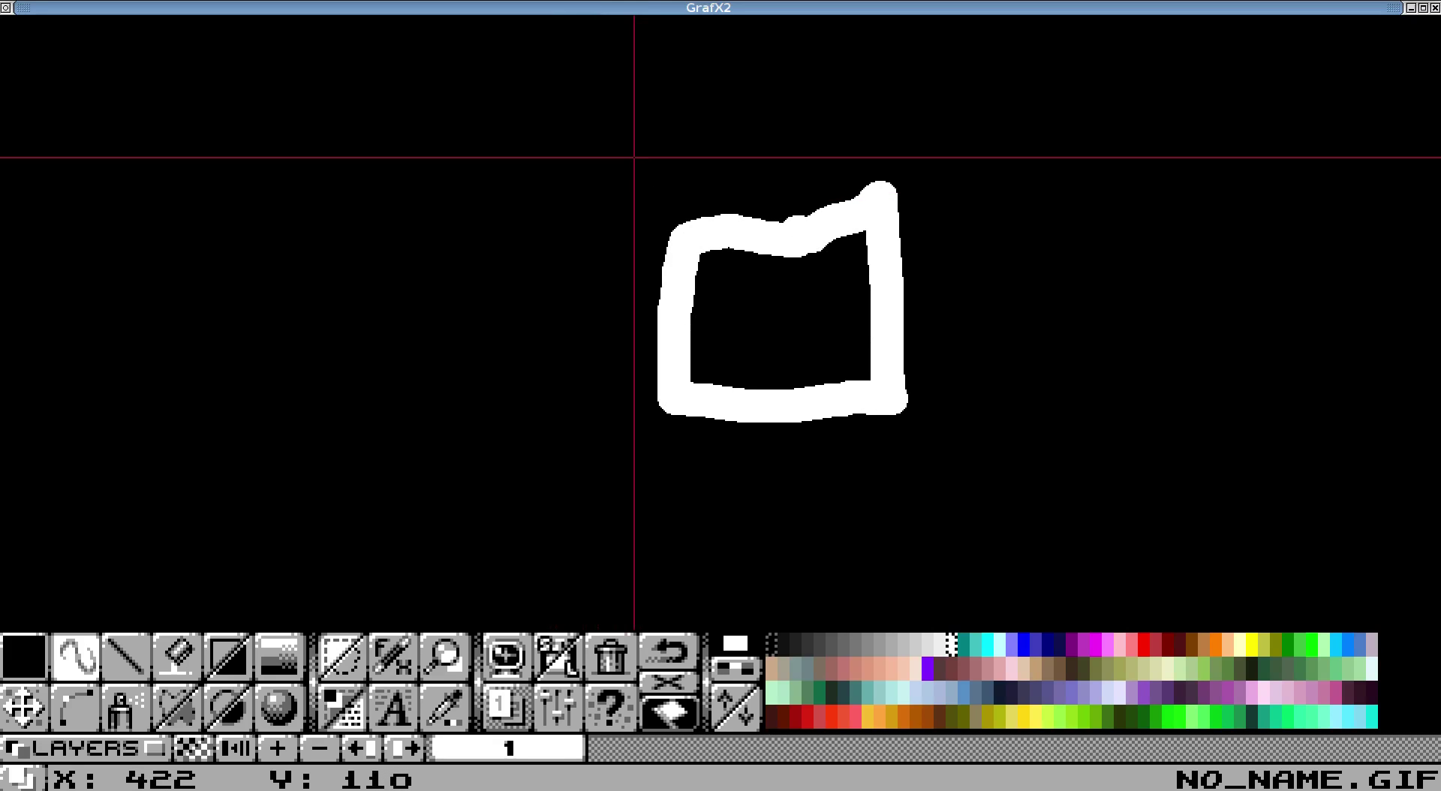
pyautogui.moveTo(637, 159); pyautogui.dragTo(970, 469)
pyautogui.moveTo(802, 314); pyautogui.dragTo(234, 481)
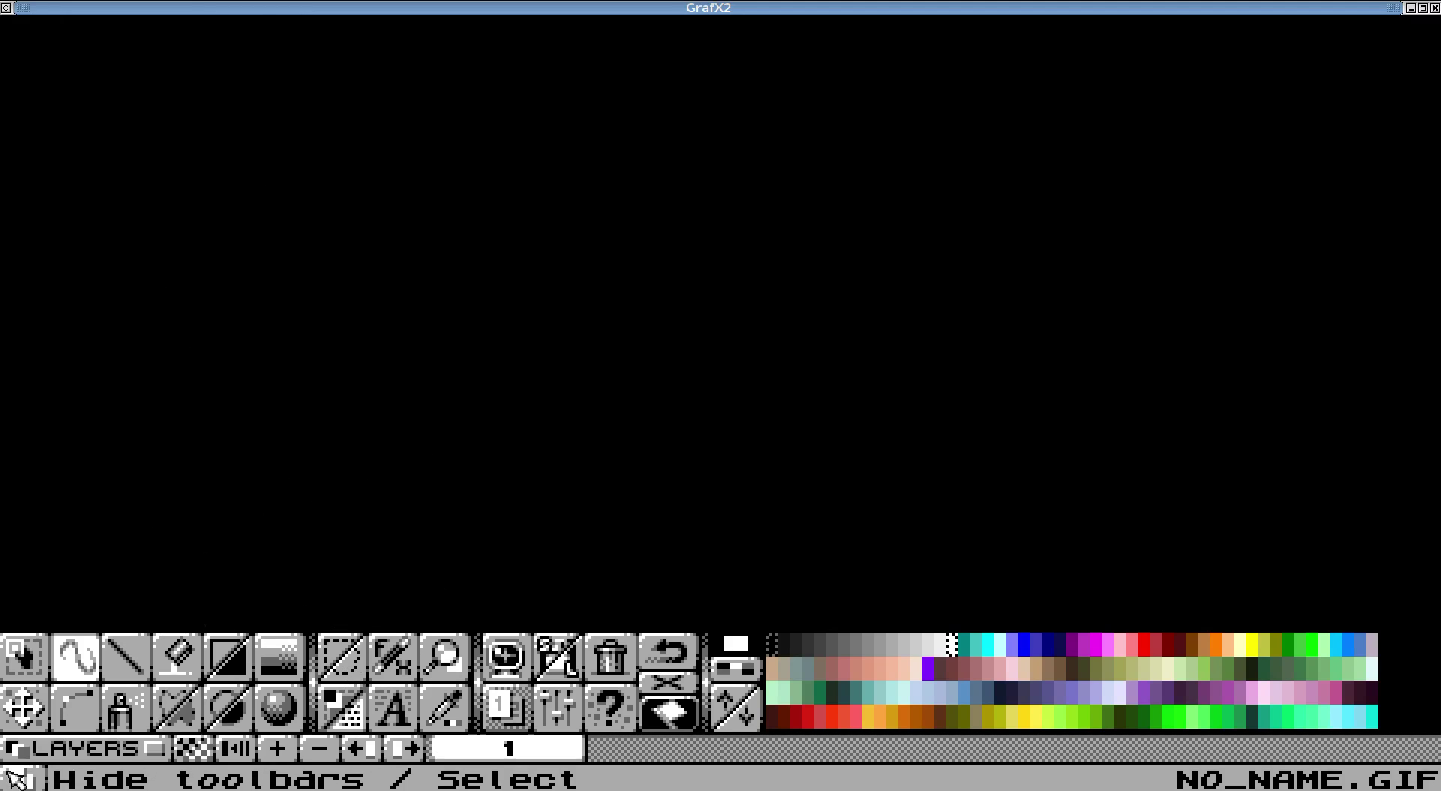
pyautogui.click(22, 779)
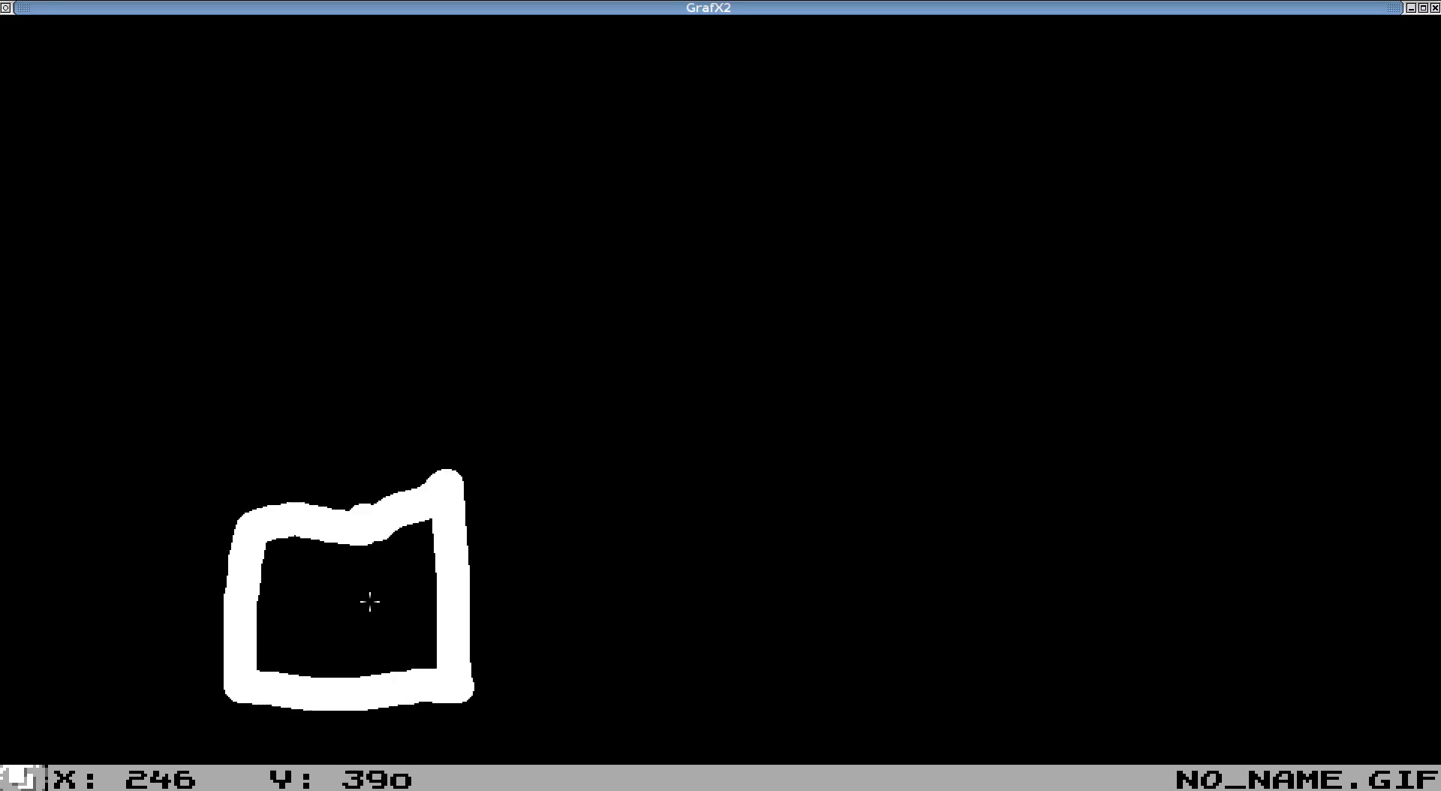
# Step: Try the brush handle at the top-right and top-left corners, then settle on the centre
pyautogui.click(32, 780)
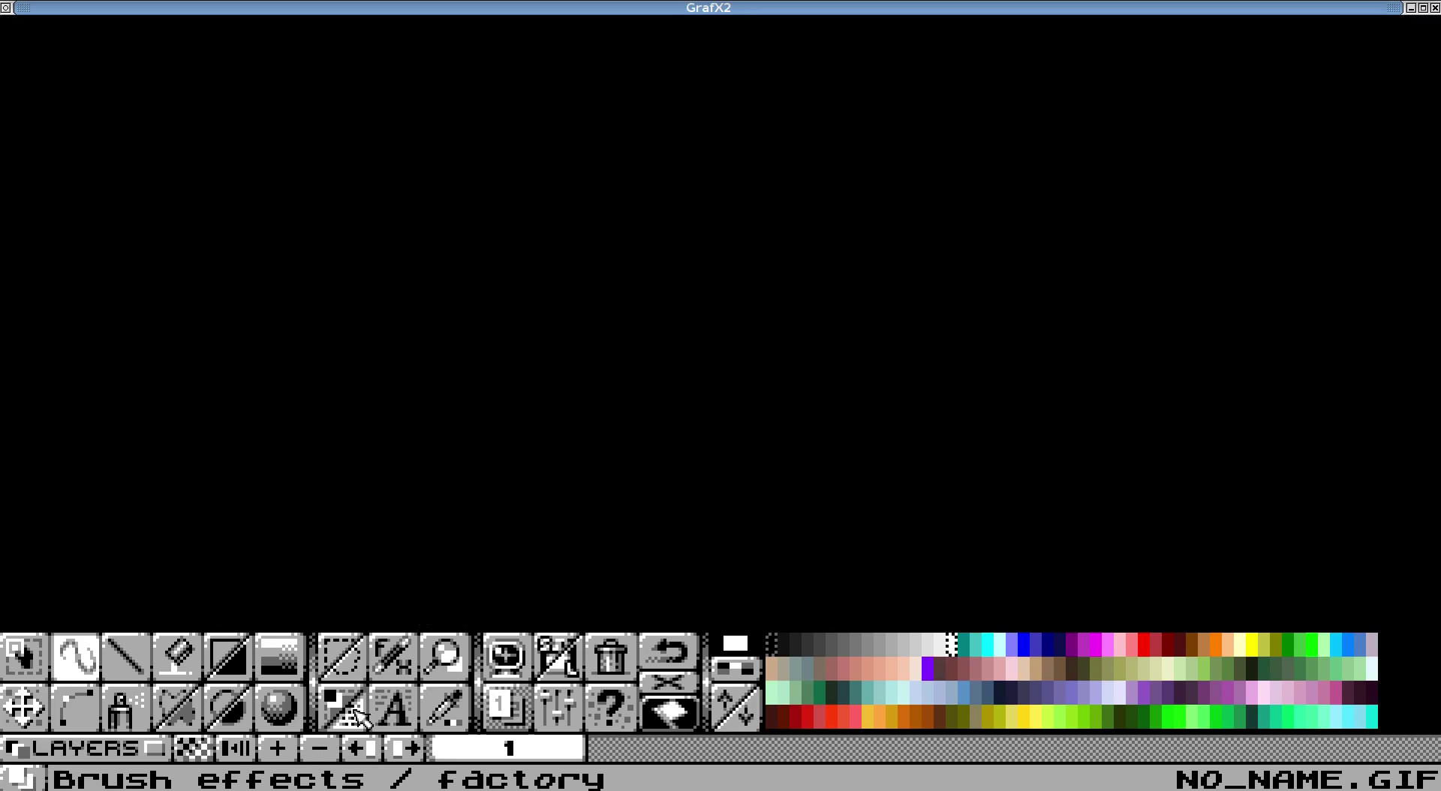
pyautogui.click(343, 706)
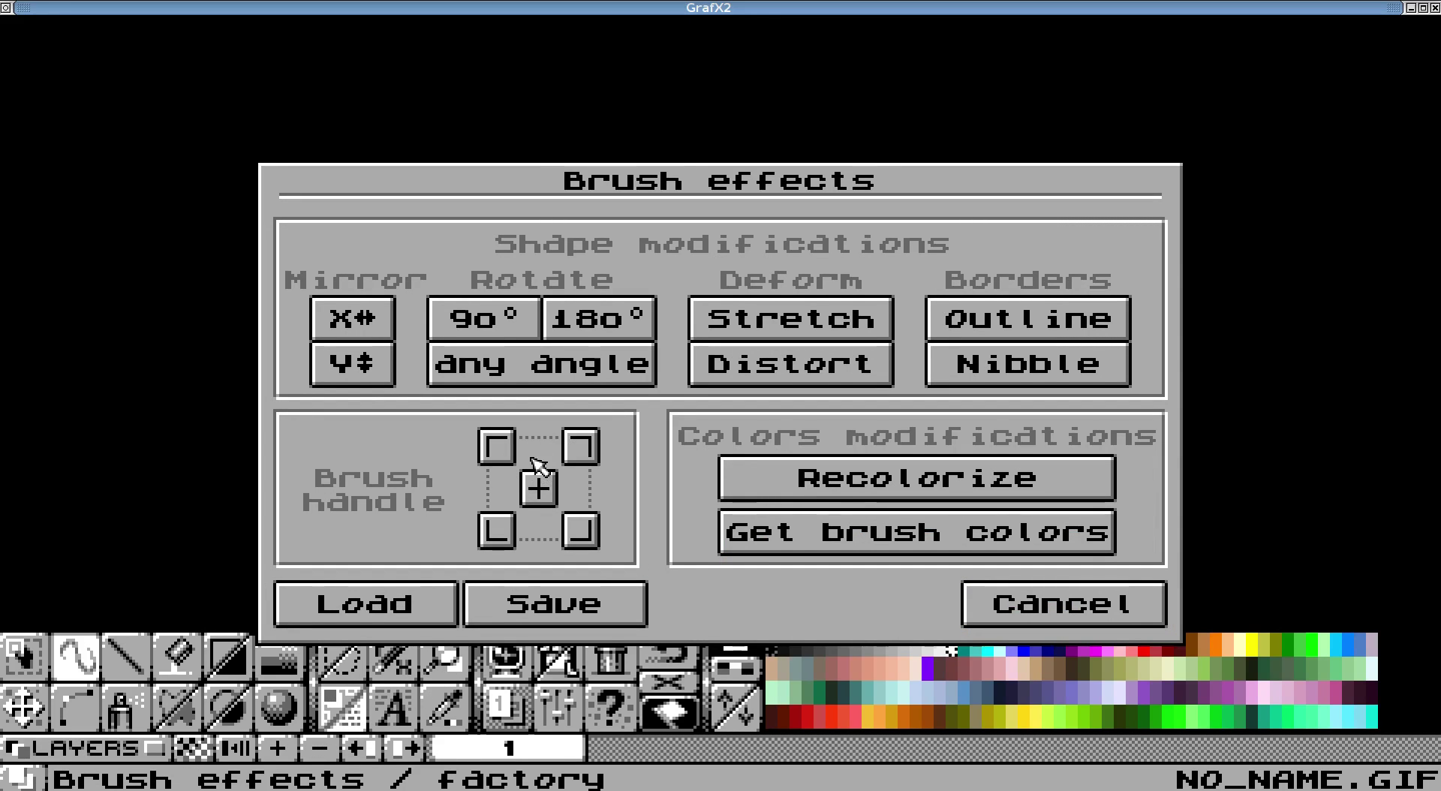
pyautogui.click(582, 449)
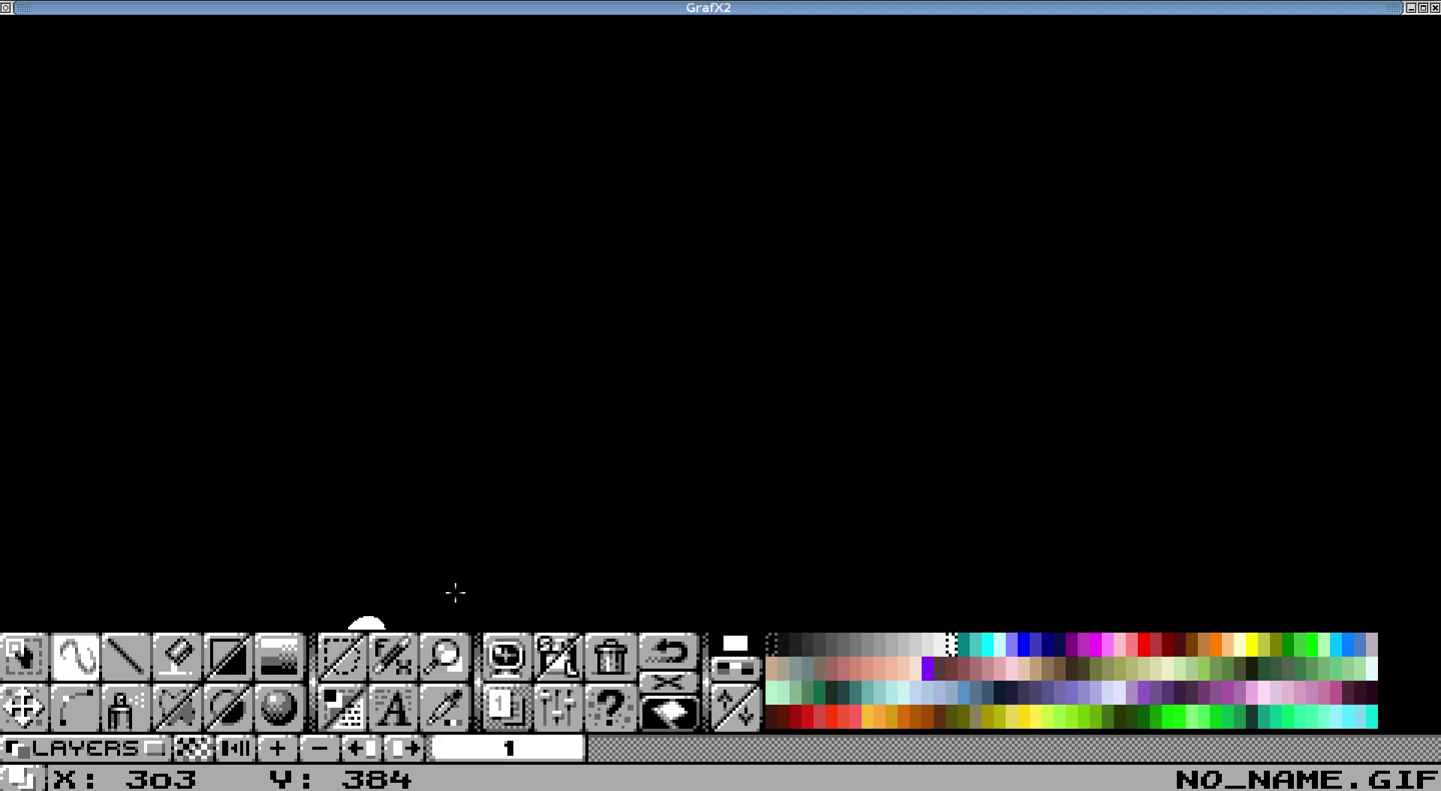
pyautogui.click(342, 707)
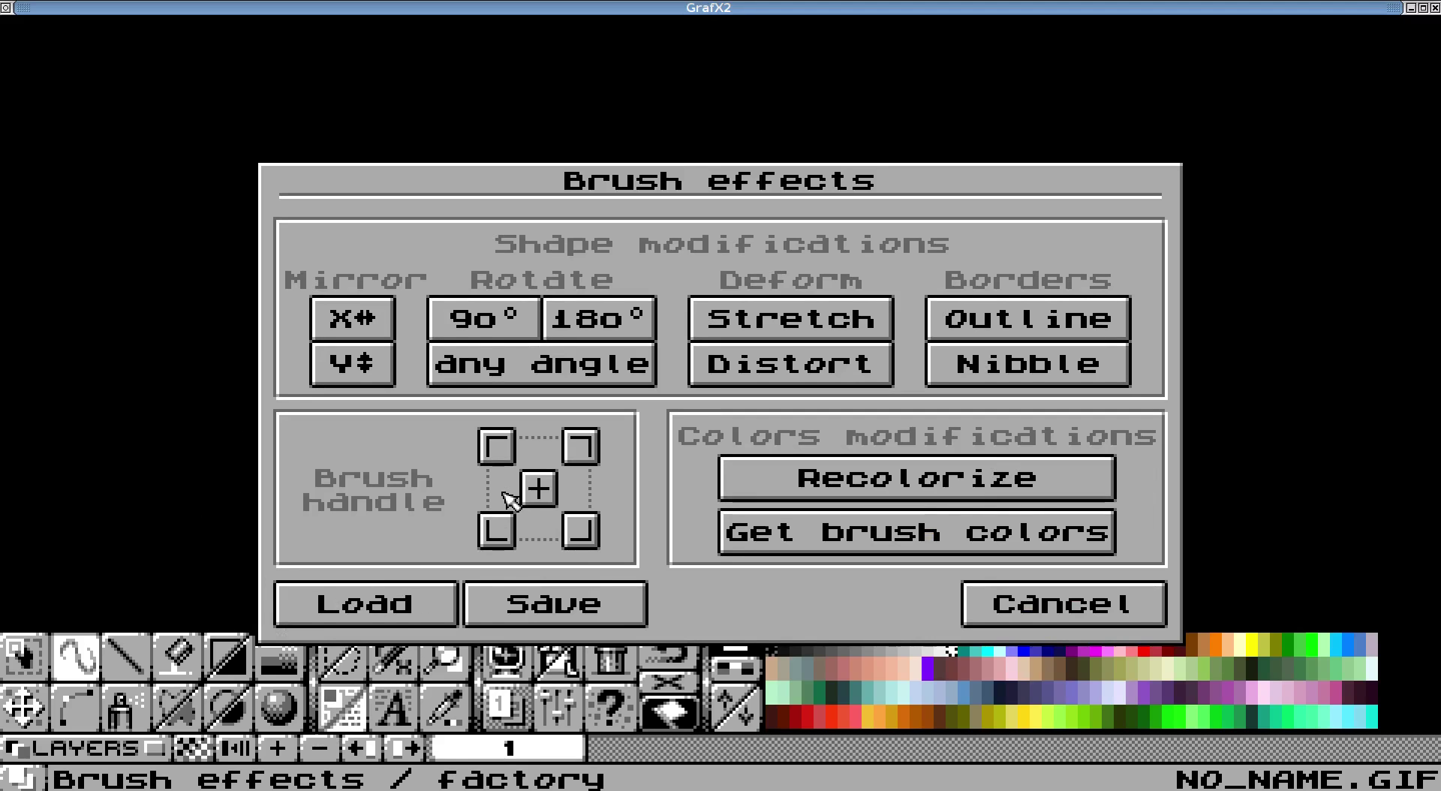
pyautogui.click(502, 449)
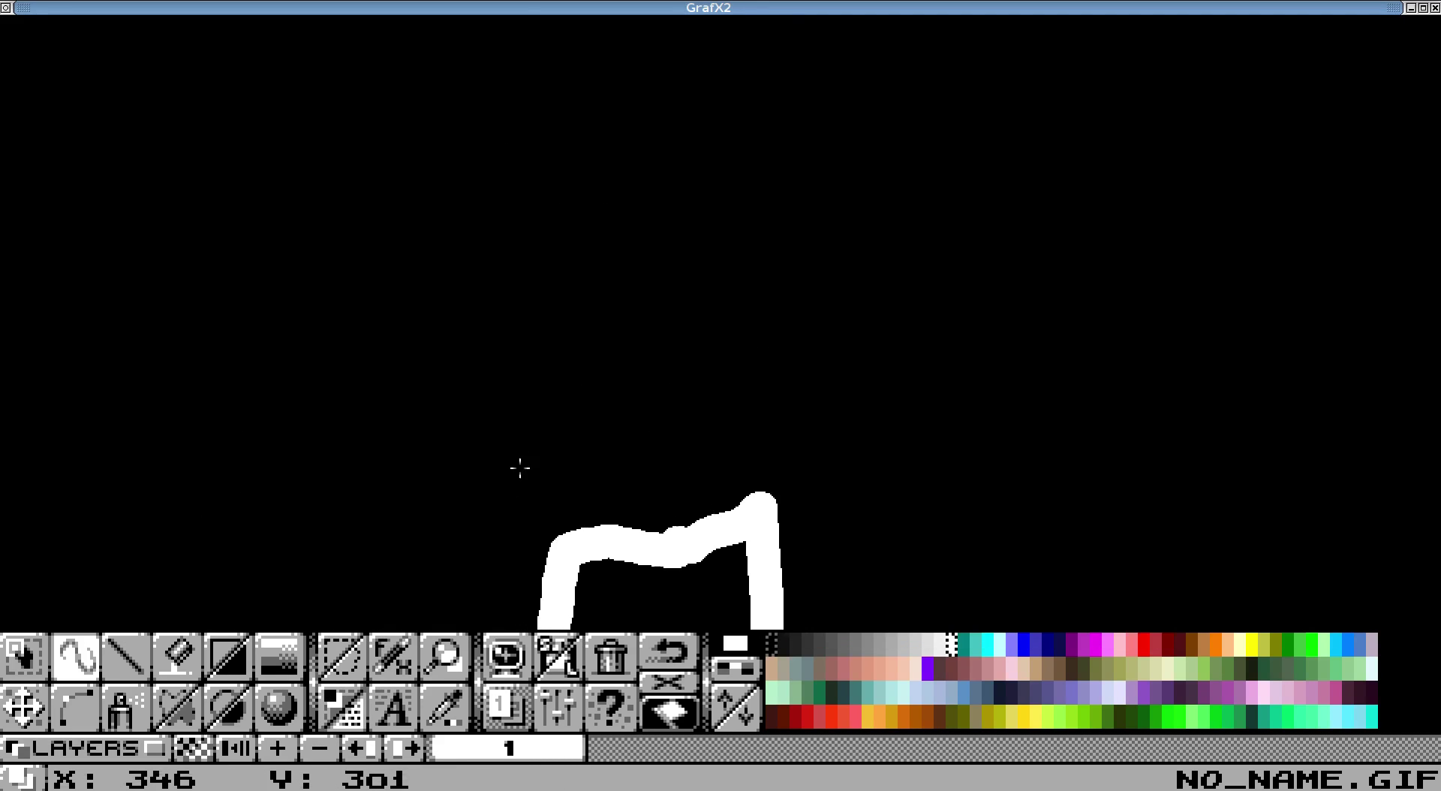
pyautogui.click(22, 777)
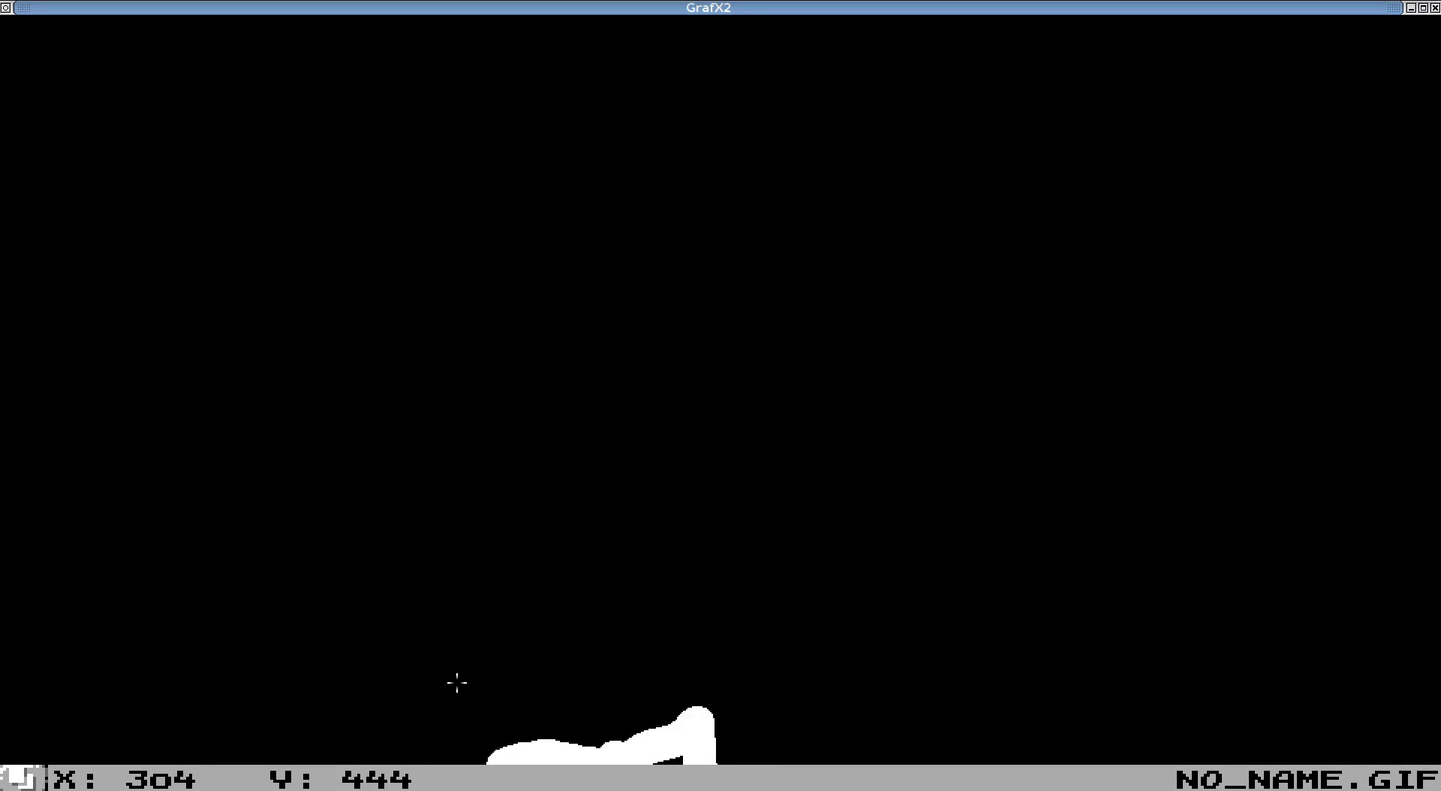
pyautogui.click(22, 778)
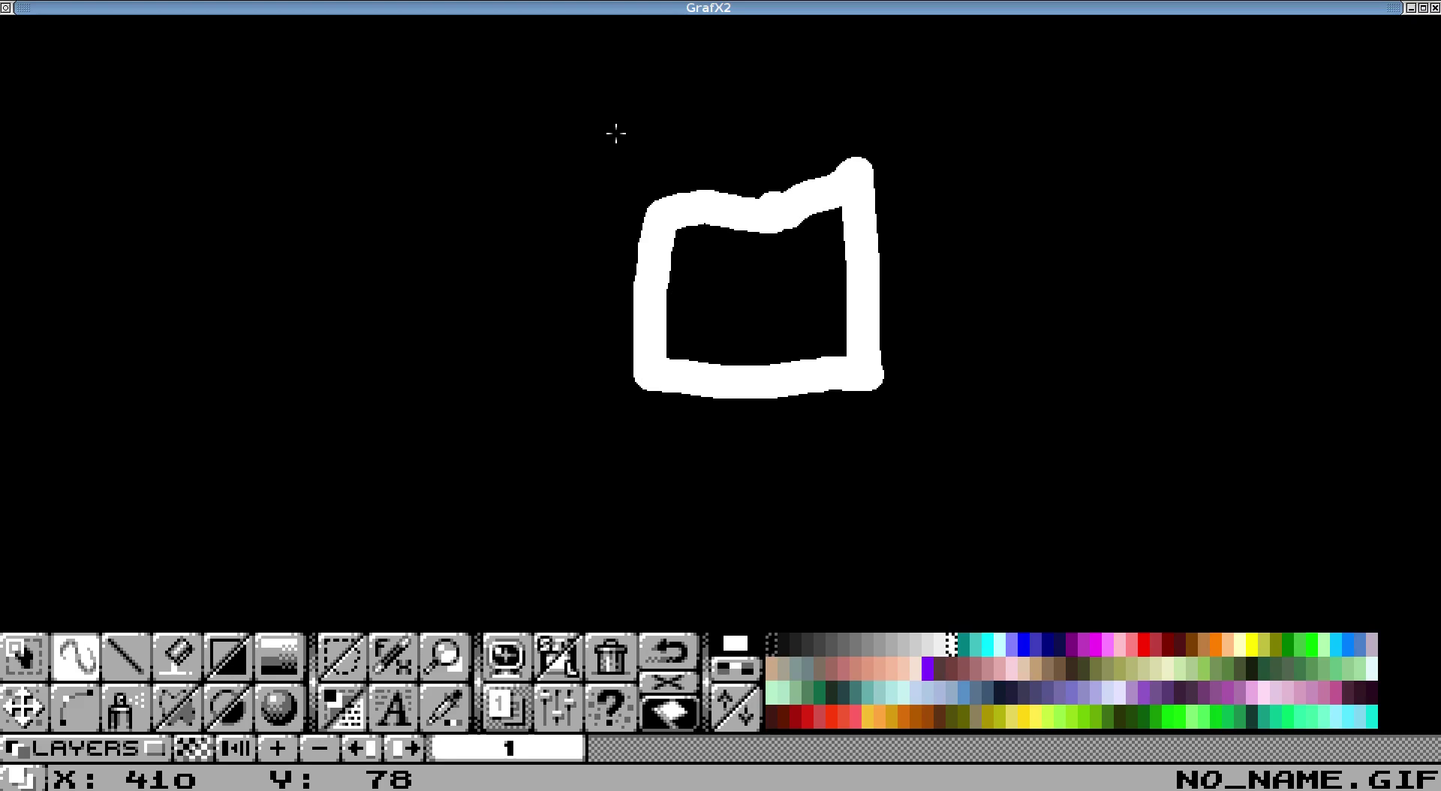
pyautogui.click(342, 707)
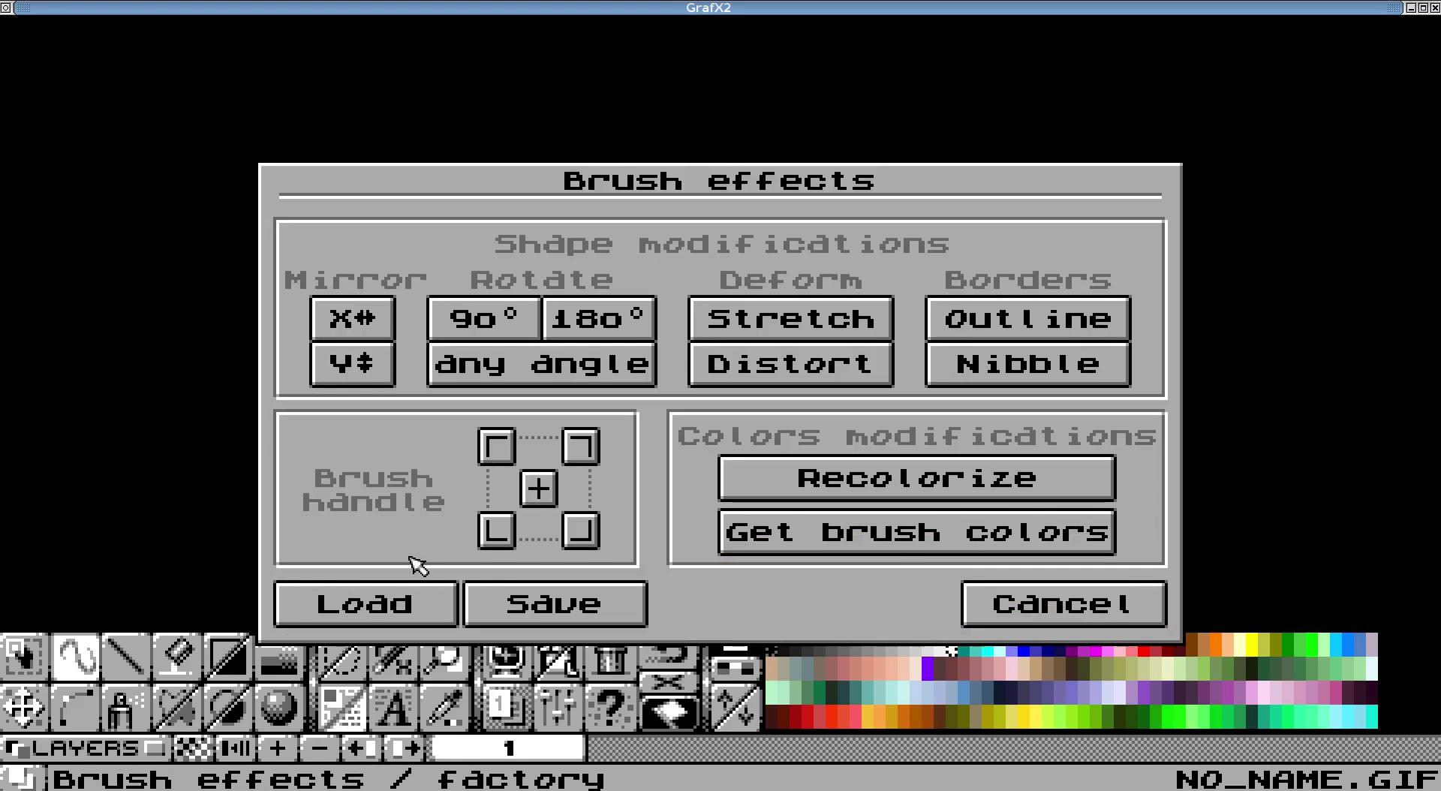
pyautogui.click(526, 499)
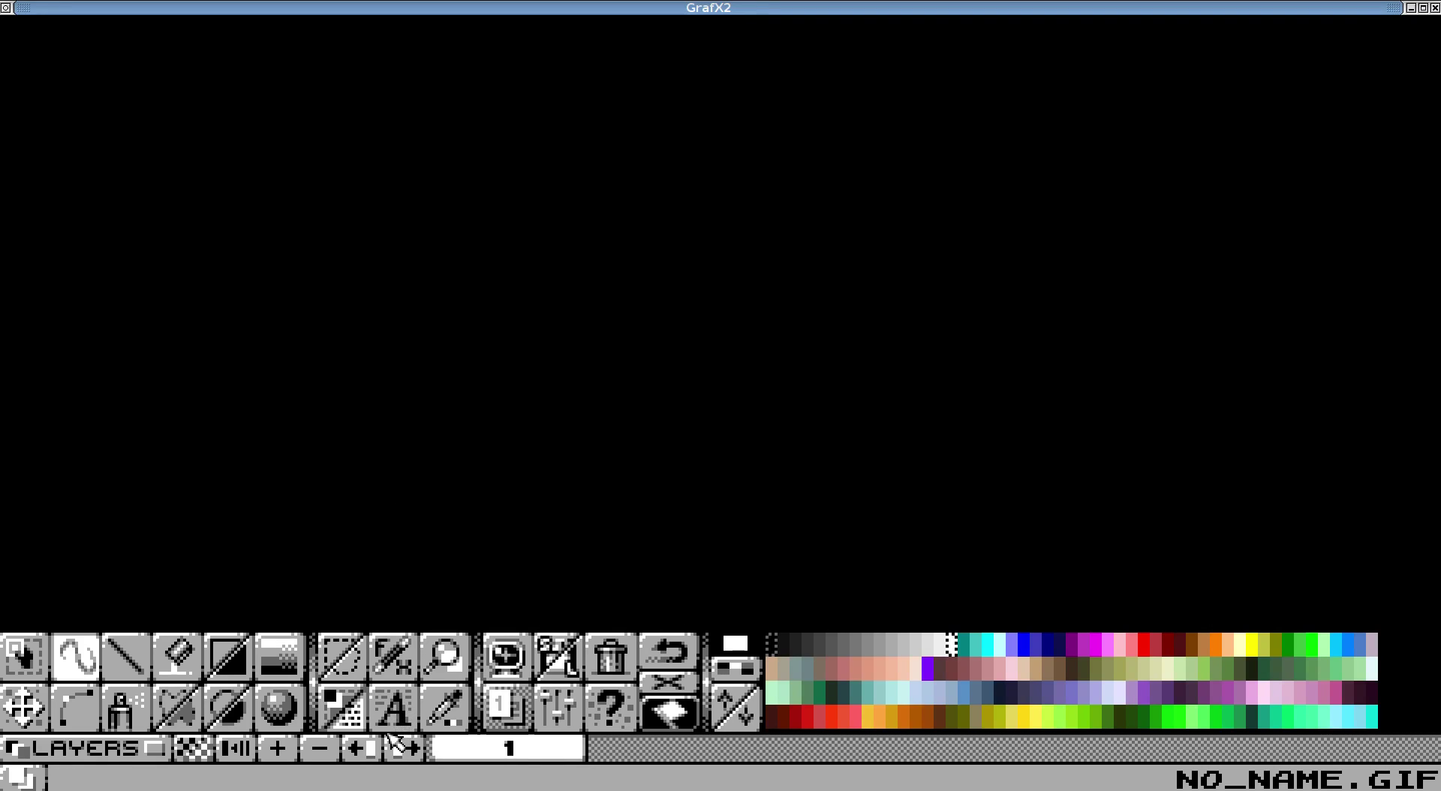
# Step: Cancel out of Brush effects and restore the default single-pixel brush with the period key
pyautogui.click(338, 724)
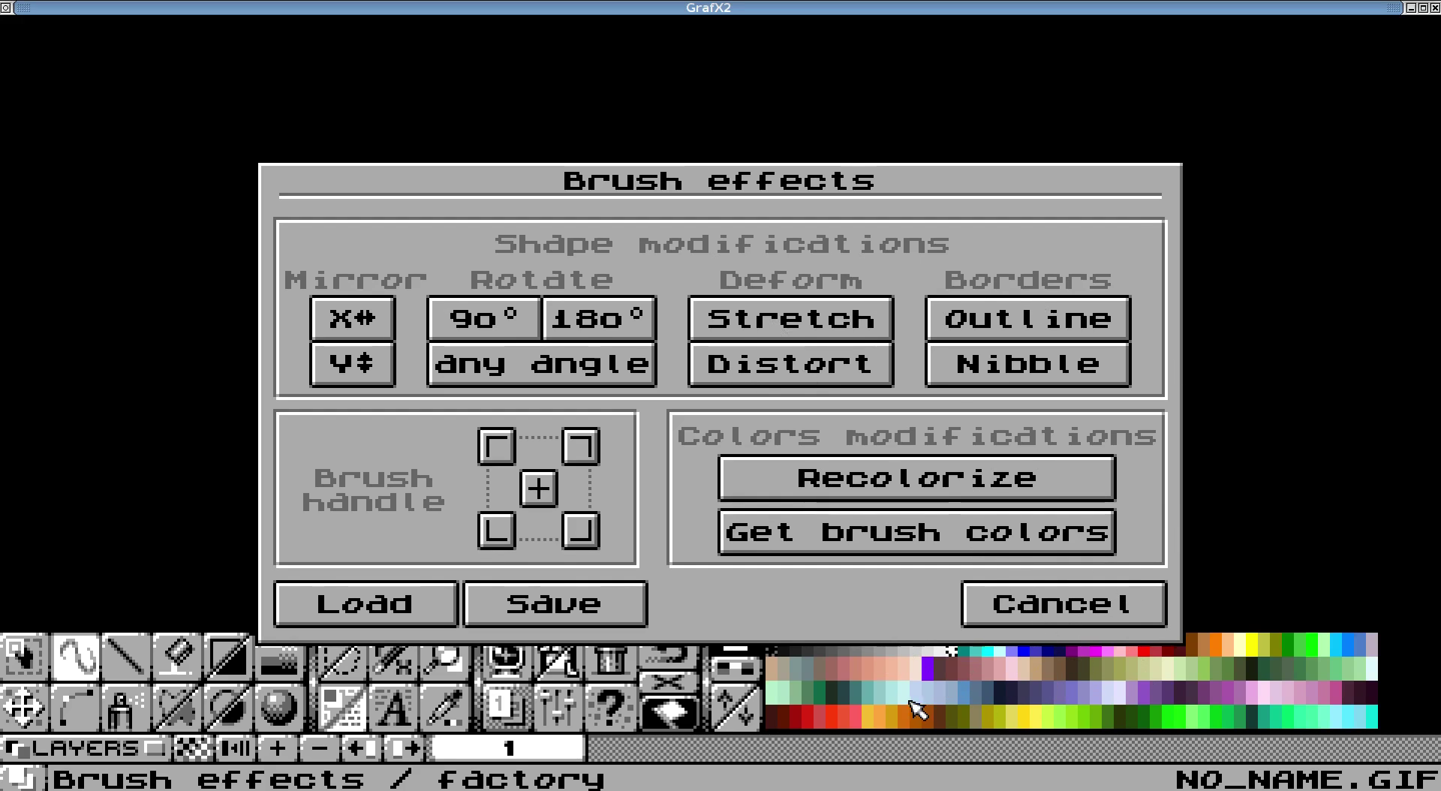
pyautogui.click(1017, 616)
pyautogui.press('.')
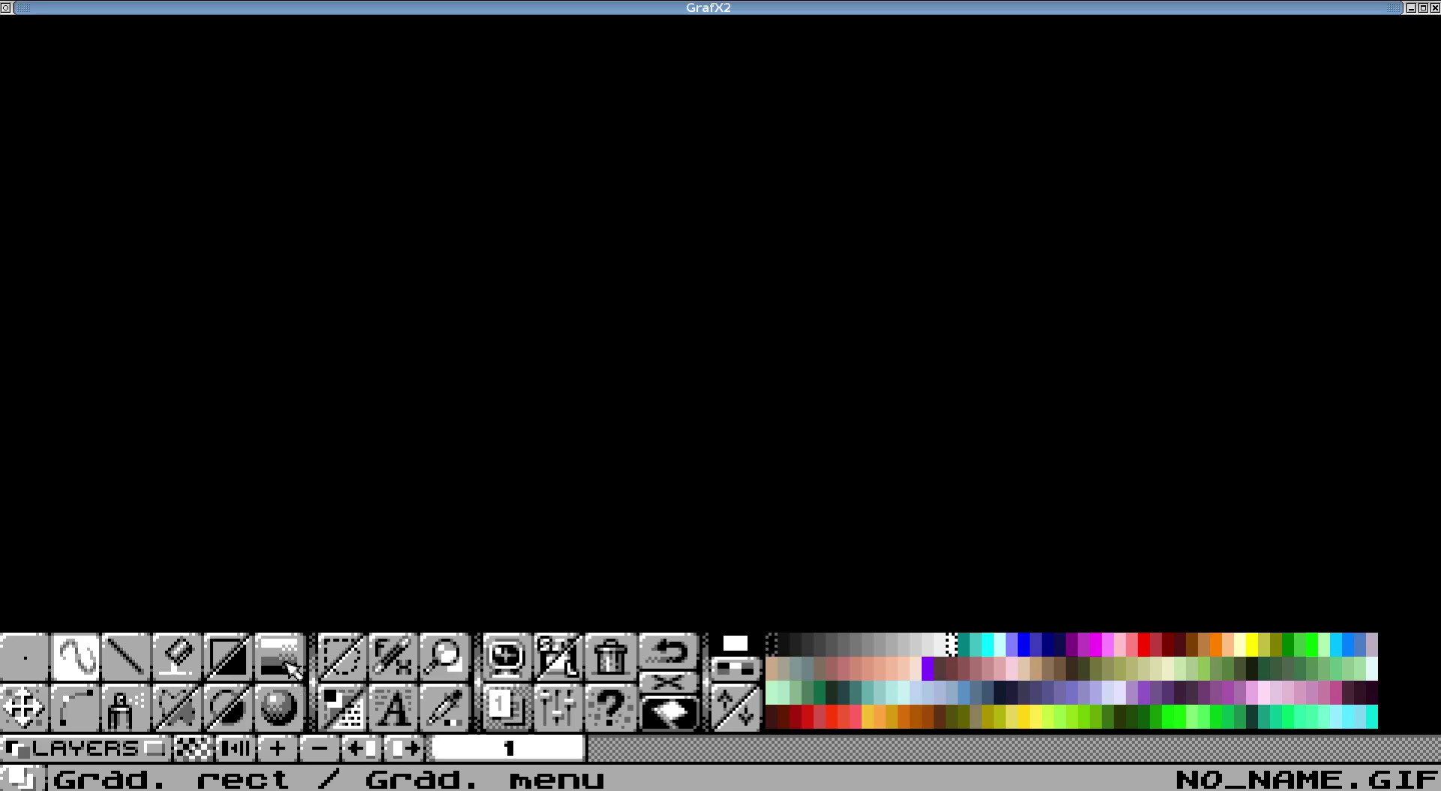
# Step: Choose gradient rectangles and set their Gradation range to a run of blue shades
pyautogui.click(292, 668)
pyautogui.rightClick(291, 668)
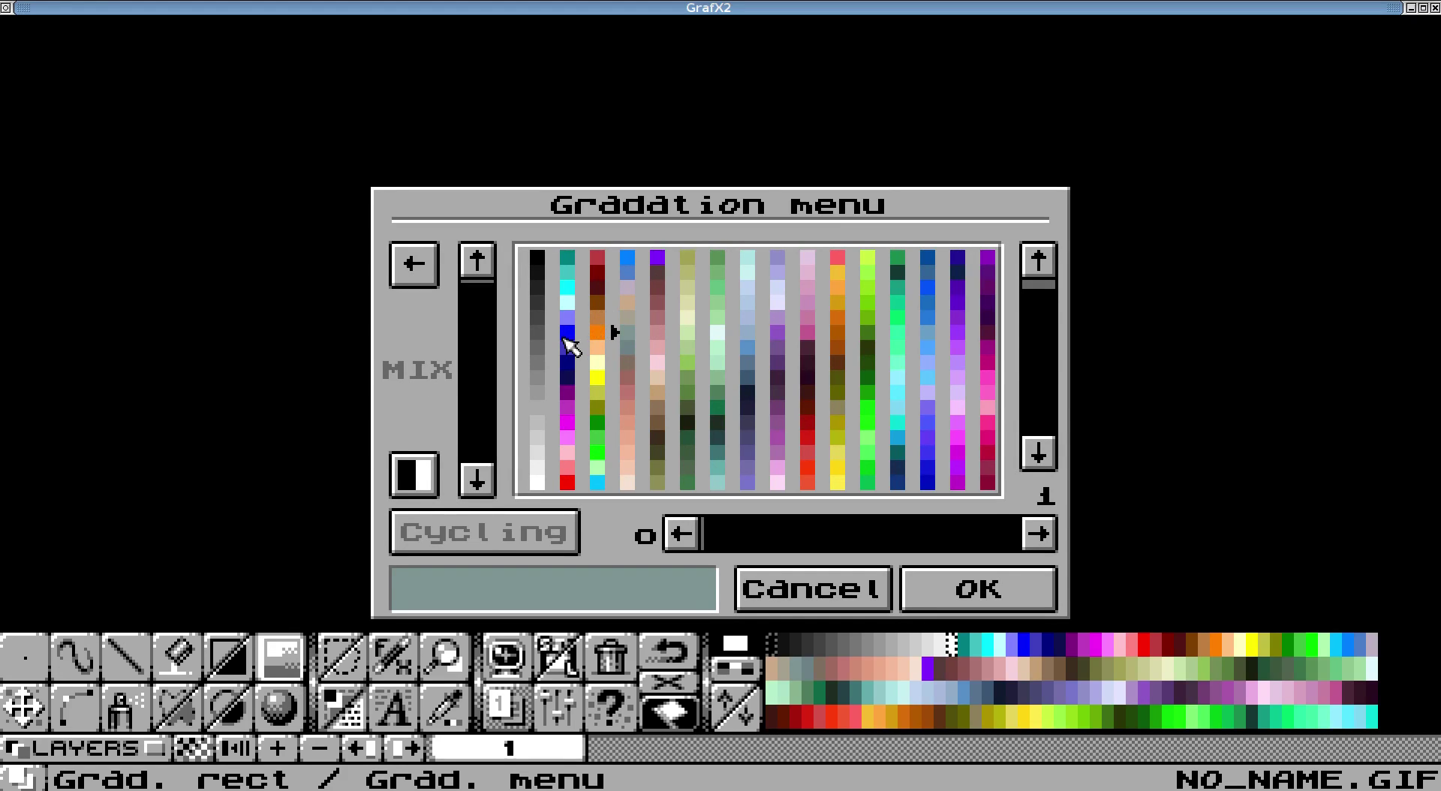
pyautogui.moveTo(571, 333); pyautogui.dragTo(564, 411)
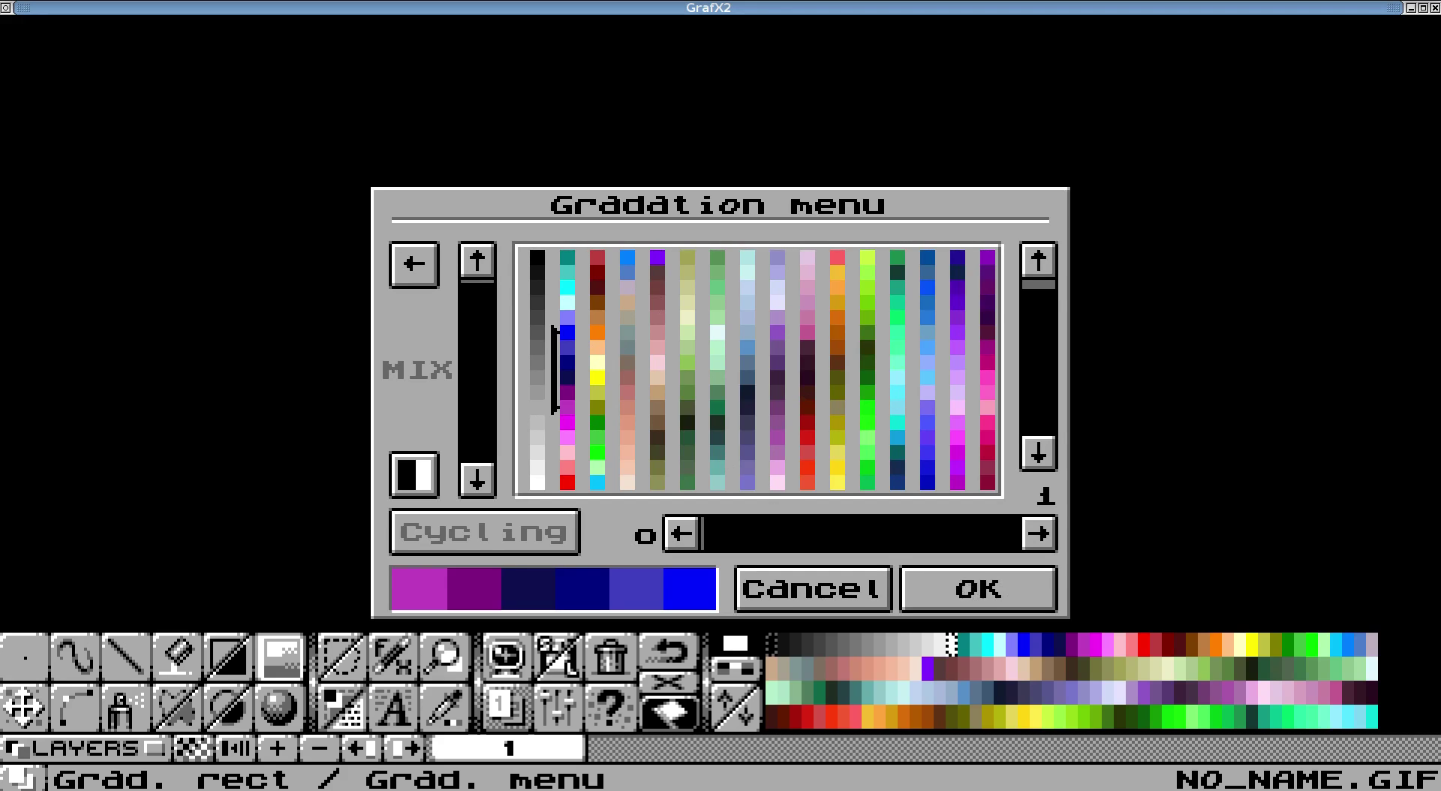
pyautogui.click(1003, 592)
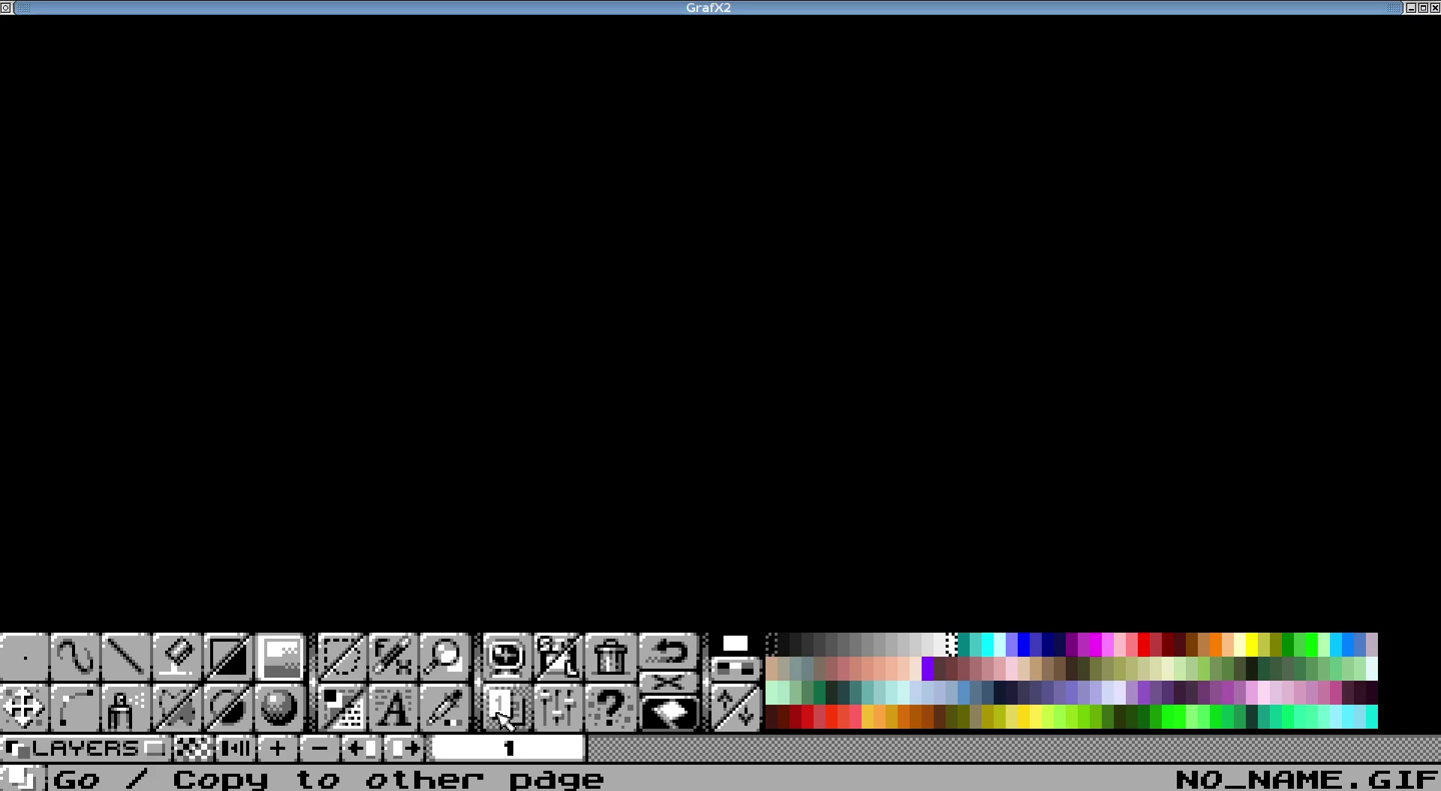
# Step: Switch to the spare page, clear it to black, and select gradient rectangles
pyautogui.press('x')
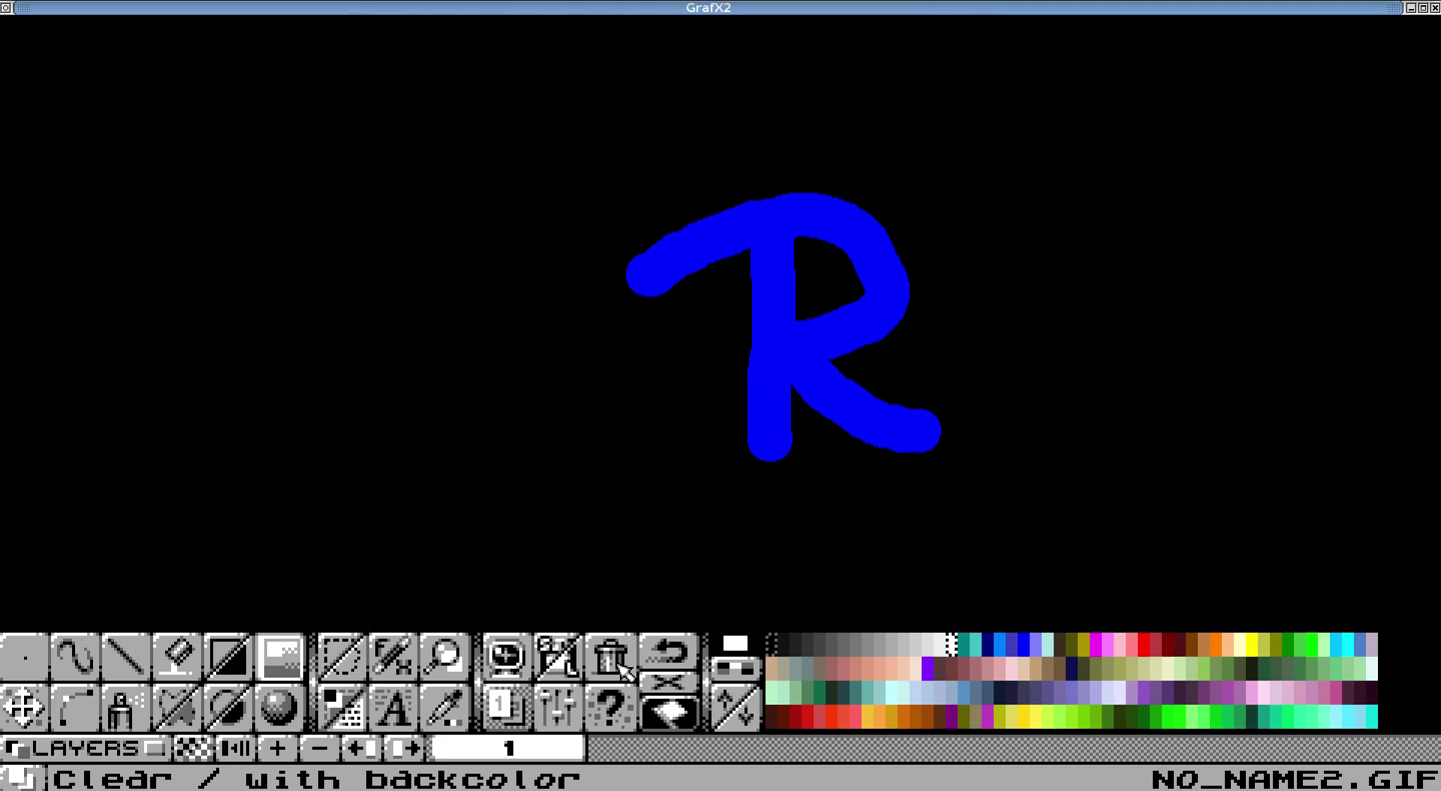
pyautogui.press('BackSpace')
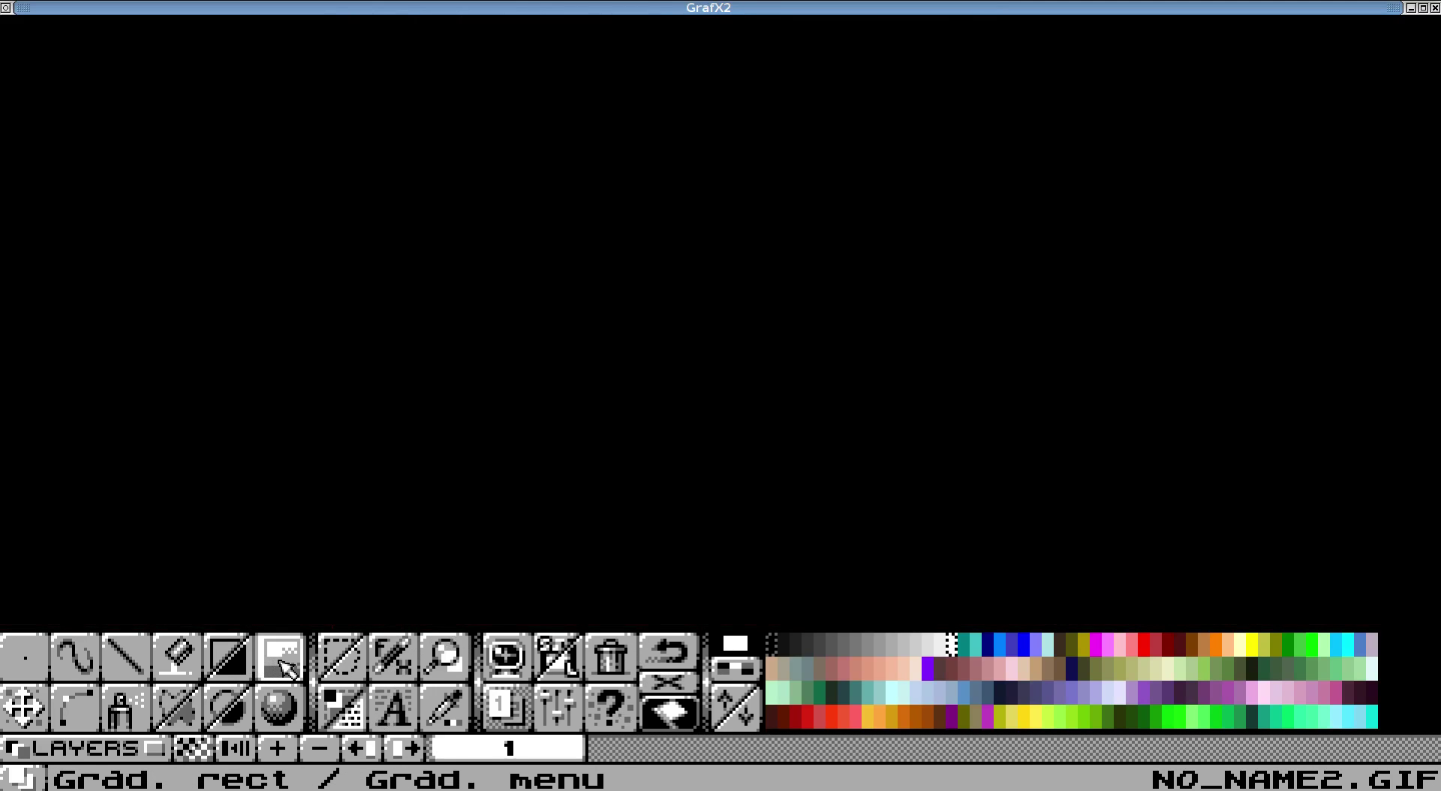
pyautogui.click(287, 661)
# Step: Open the palette editor, move it higher, and swap the blues in slots 19 and 21
pyautogui.press('p')
pyautogui.moveTo(733, 135); pyautogui.dragTo(739, 166)
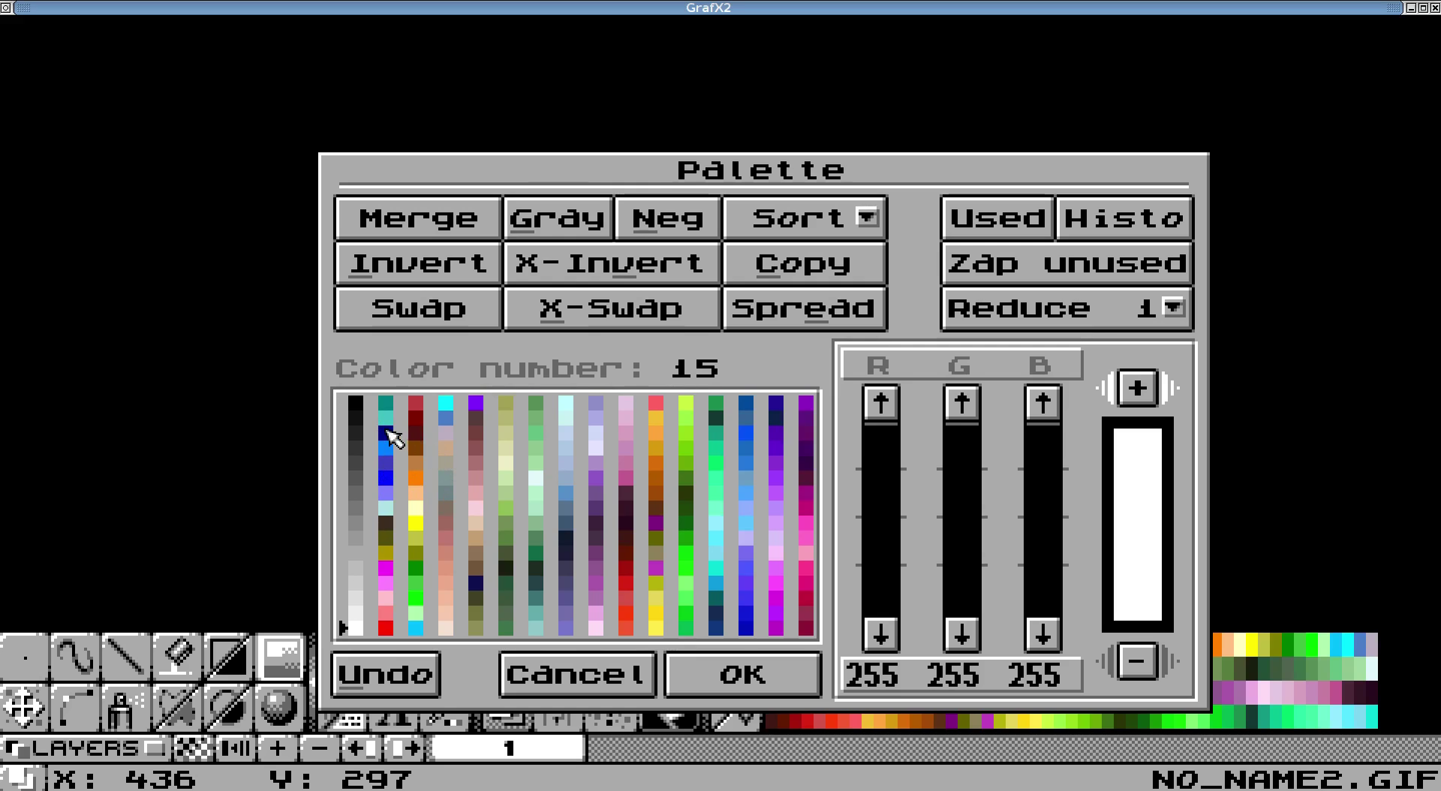
pyautogui.click(385, 433)
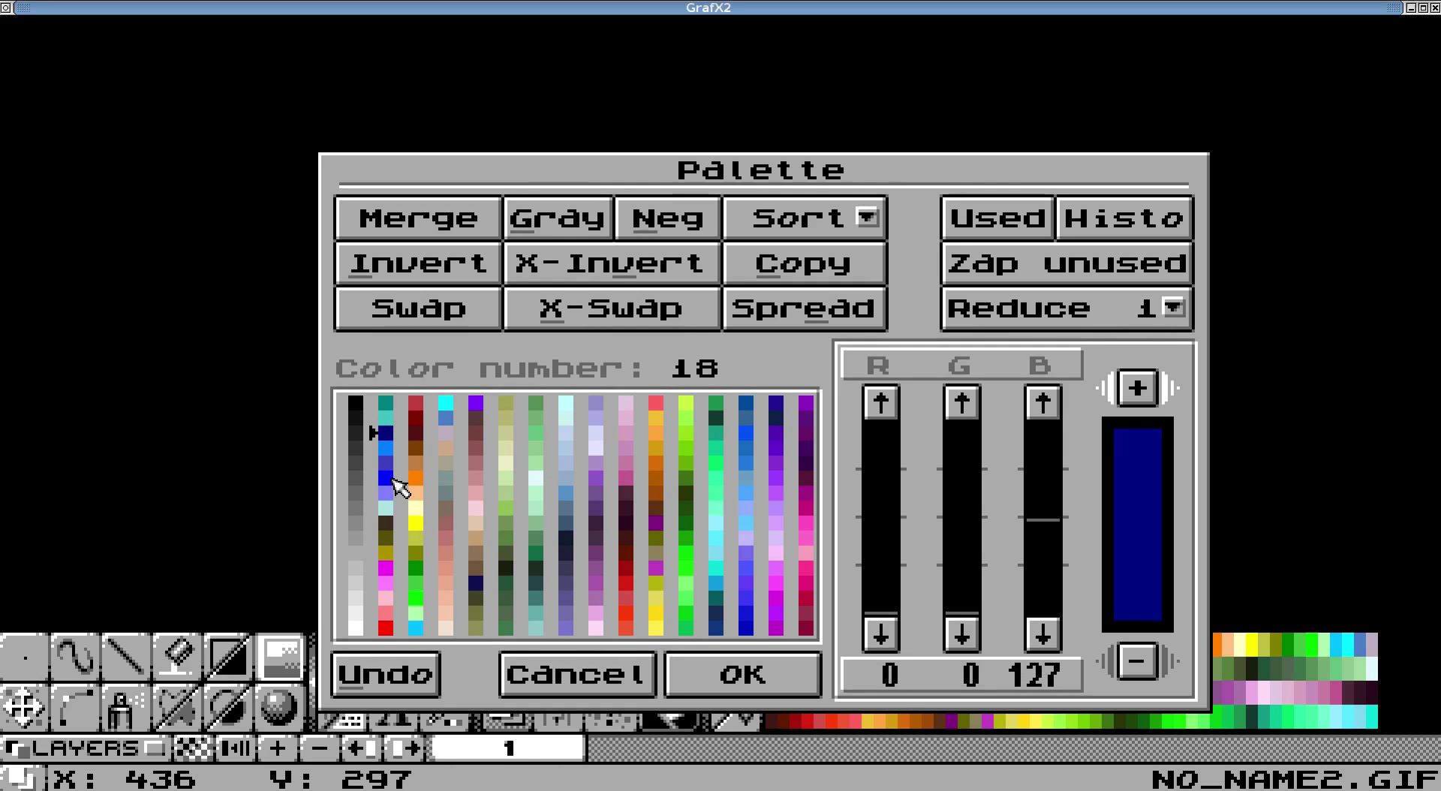
pyautogui.click(392, 478)
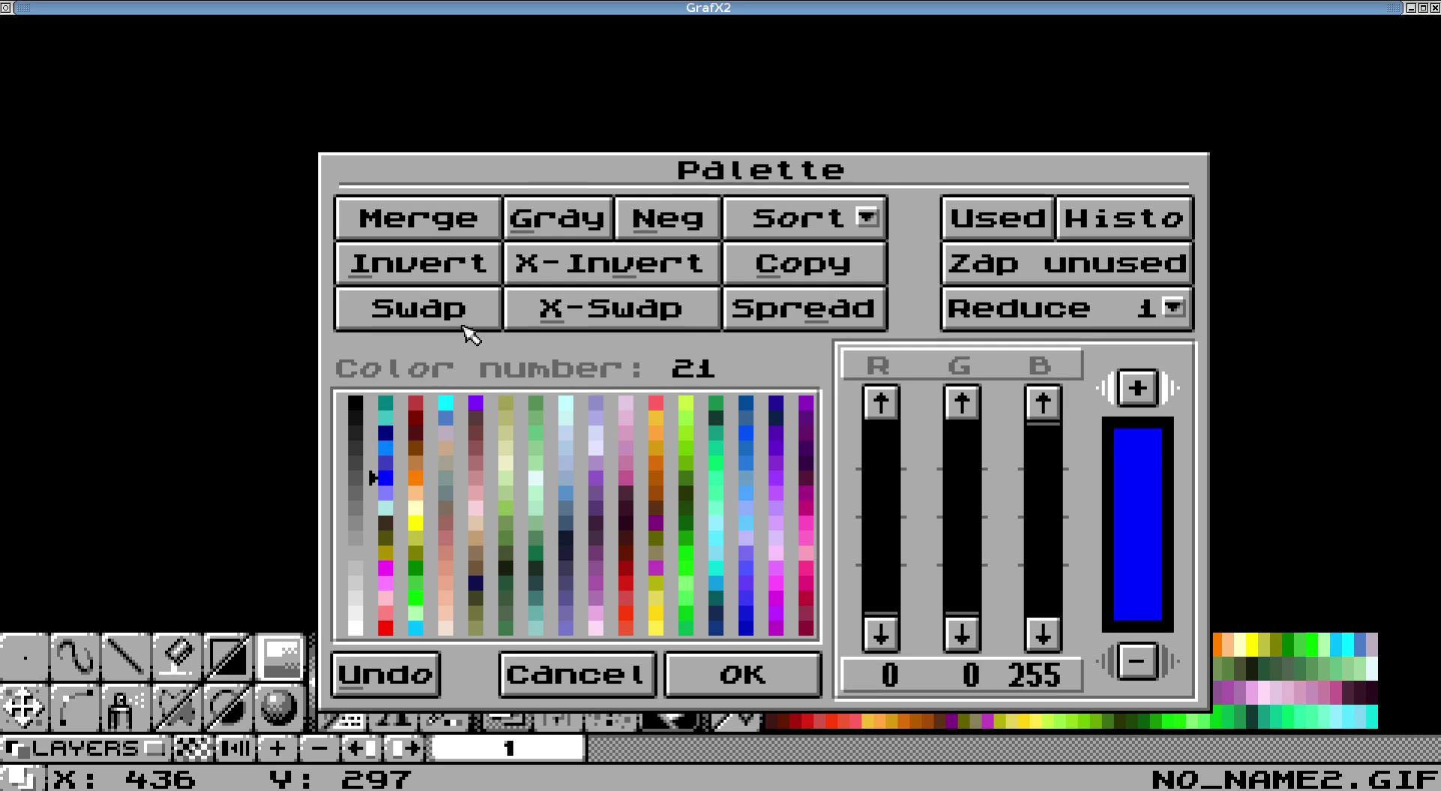
pyautogui.click(390, 446)
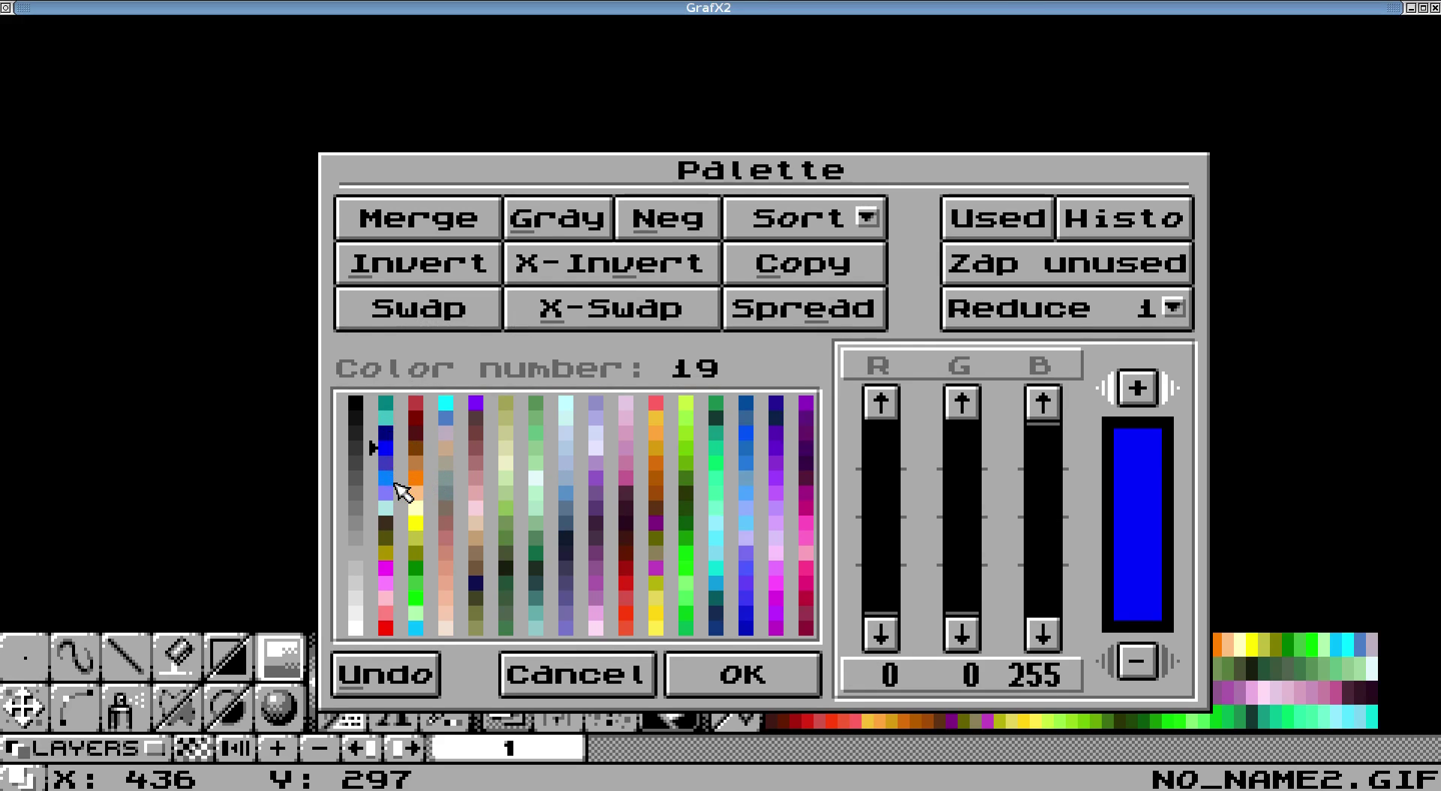
pyautogui.moveTo(389, 433); pyautogui.dragTo(394, 478)
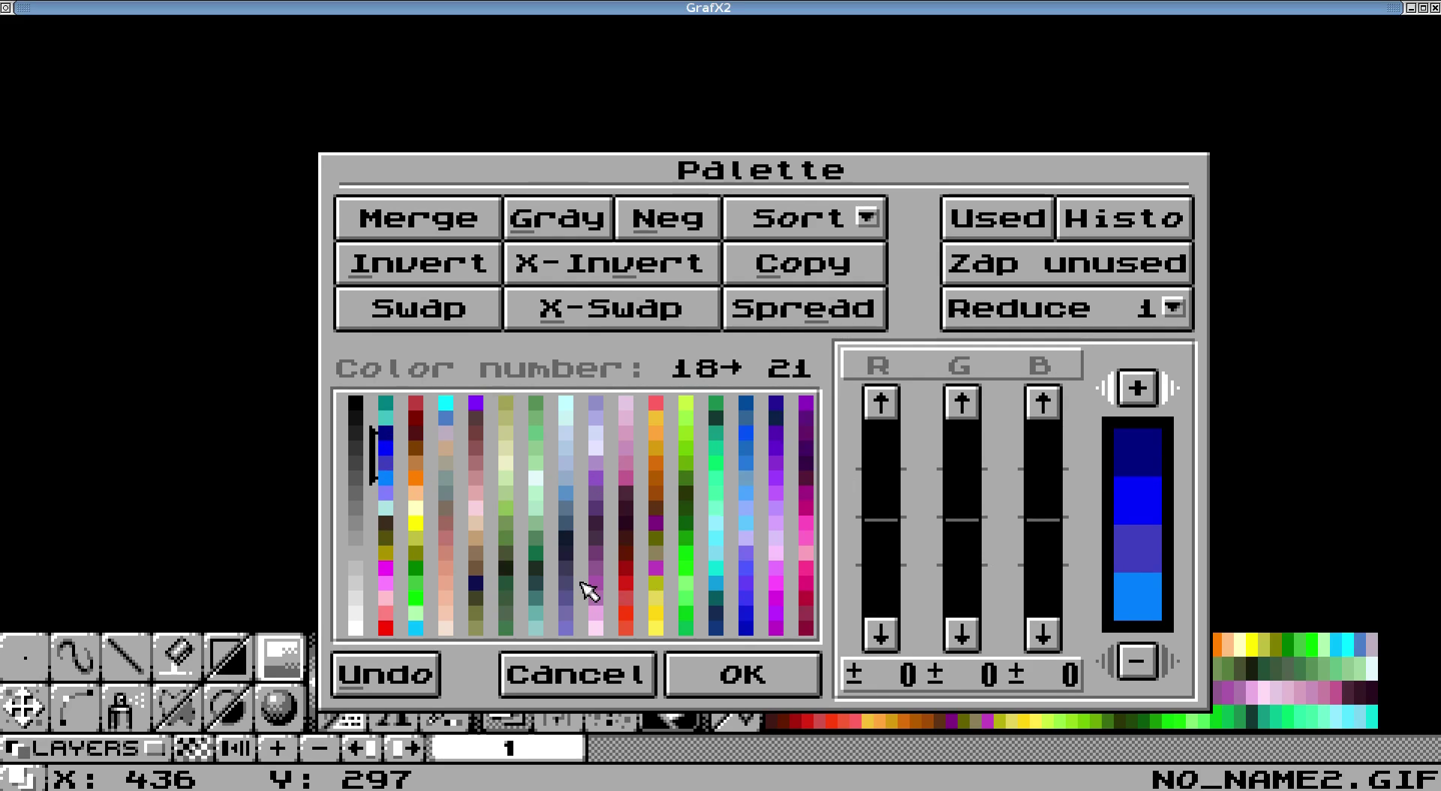
pyautogui.click(389, 435)
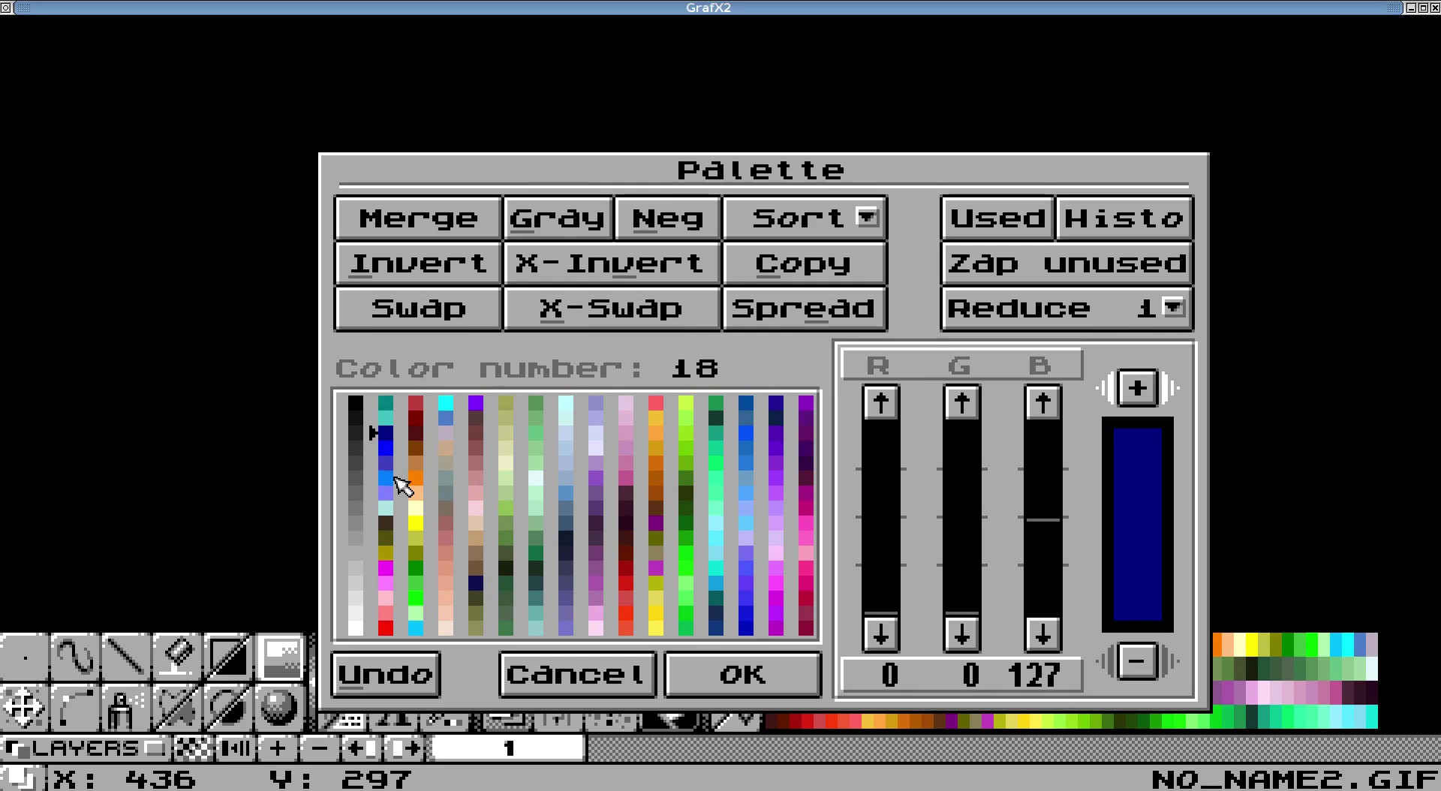
pyautogui.click(388, 478)
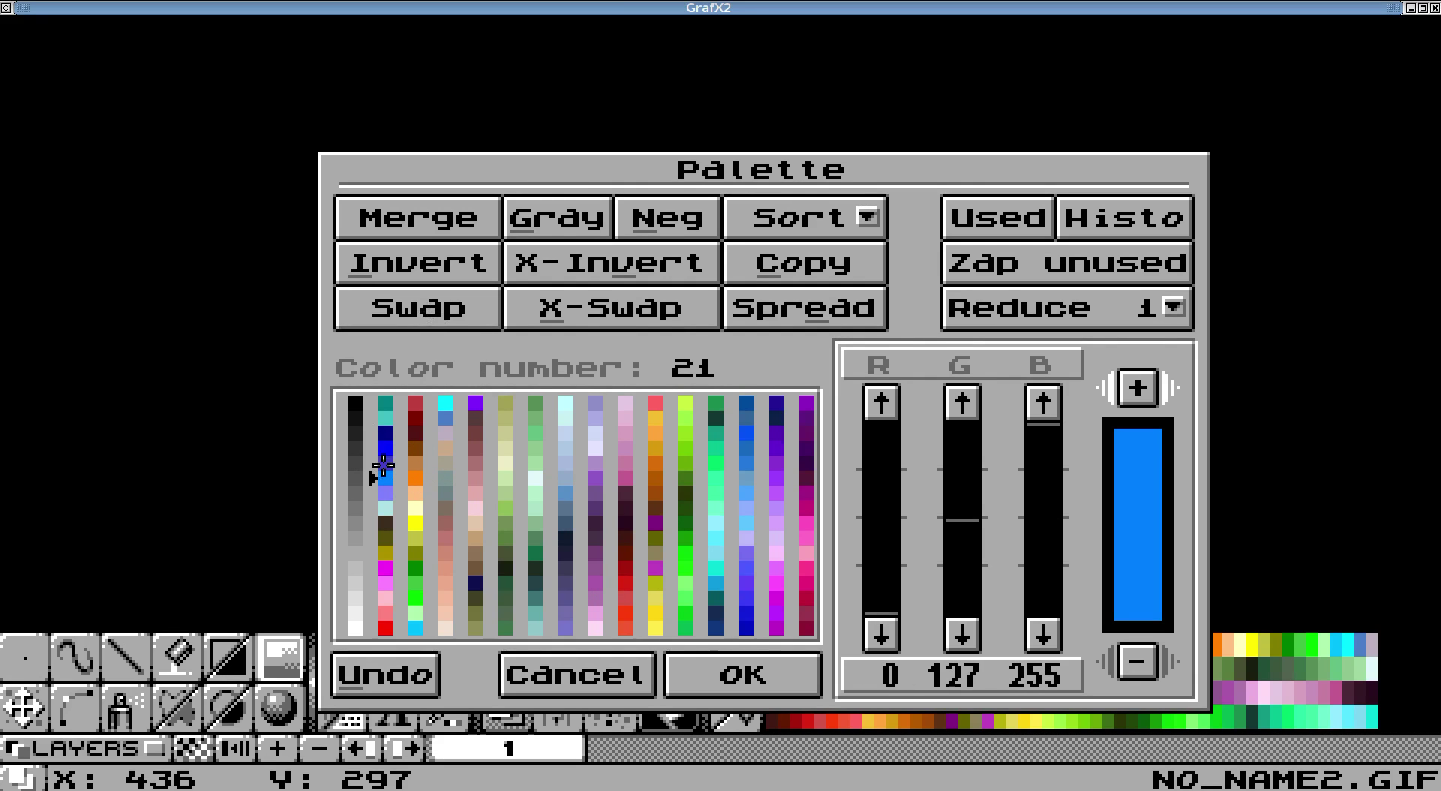
# Step: Try colours 37 and 48, then put sky blue 204 into slot 21 to finish the 18–21 ramp
pyautogui.moveTo(385, 449); pyautogui.dragTo(411, 465)
pyautogui.click(412, 478)
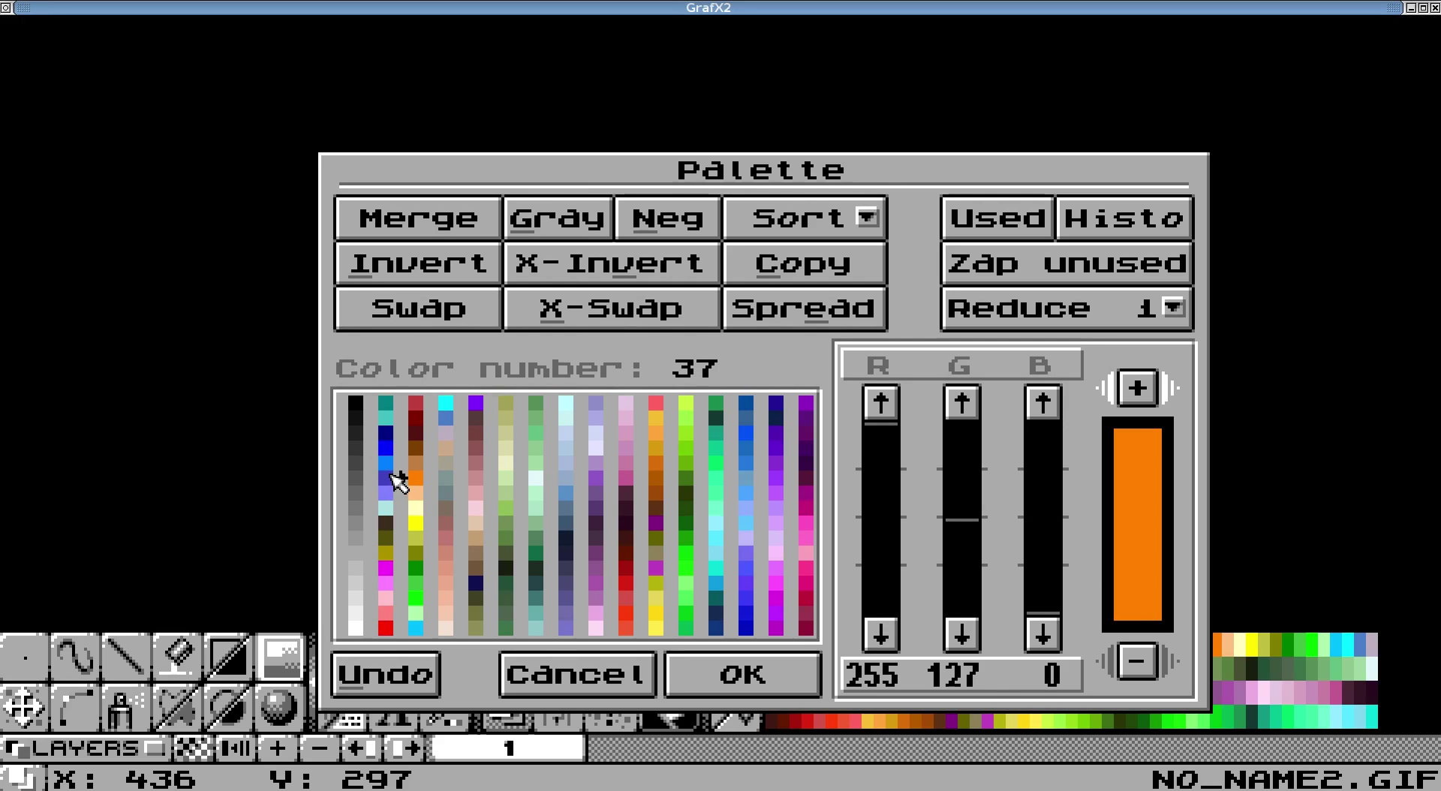
pyautogui.click(392, 475)
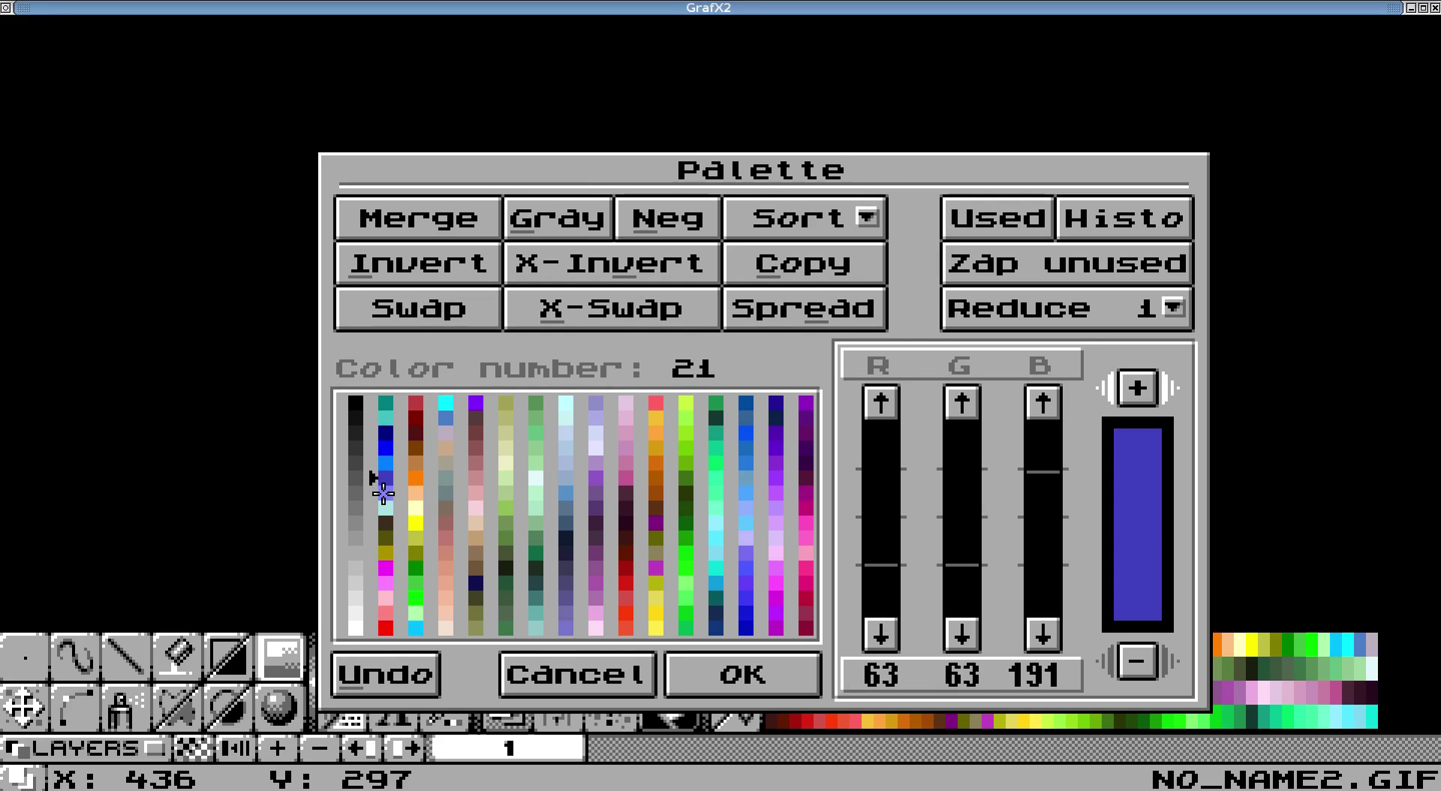
pyautogui.moveTo(385, 449); pyautogui.dragTo(386, 481)
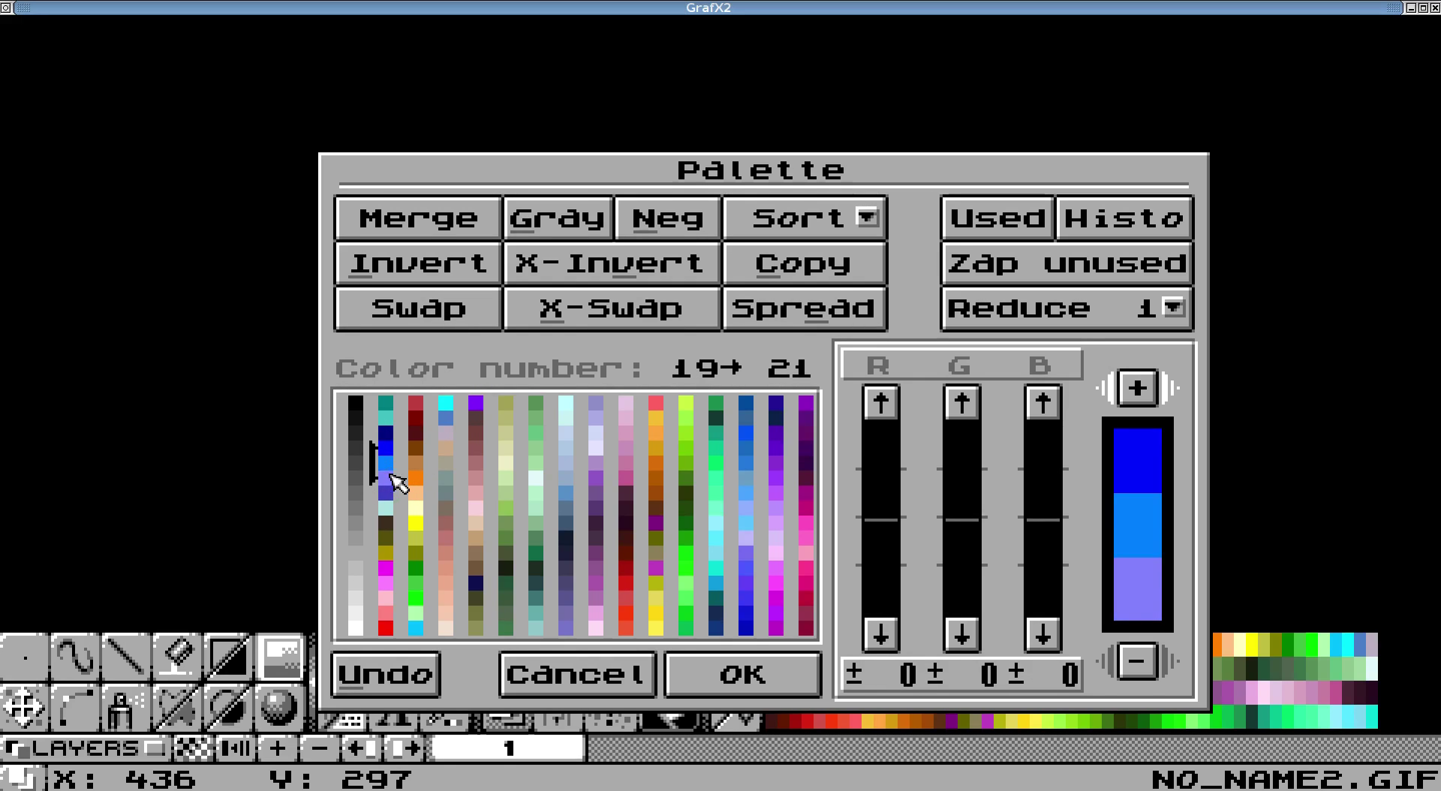
pyautogui.click(446, 405)
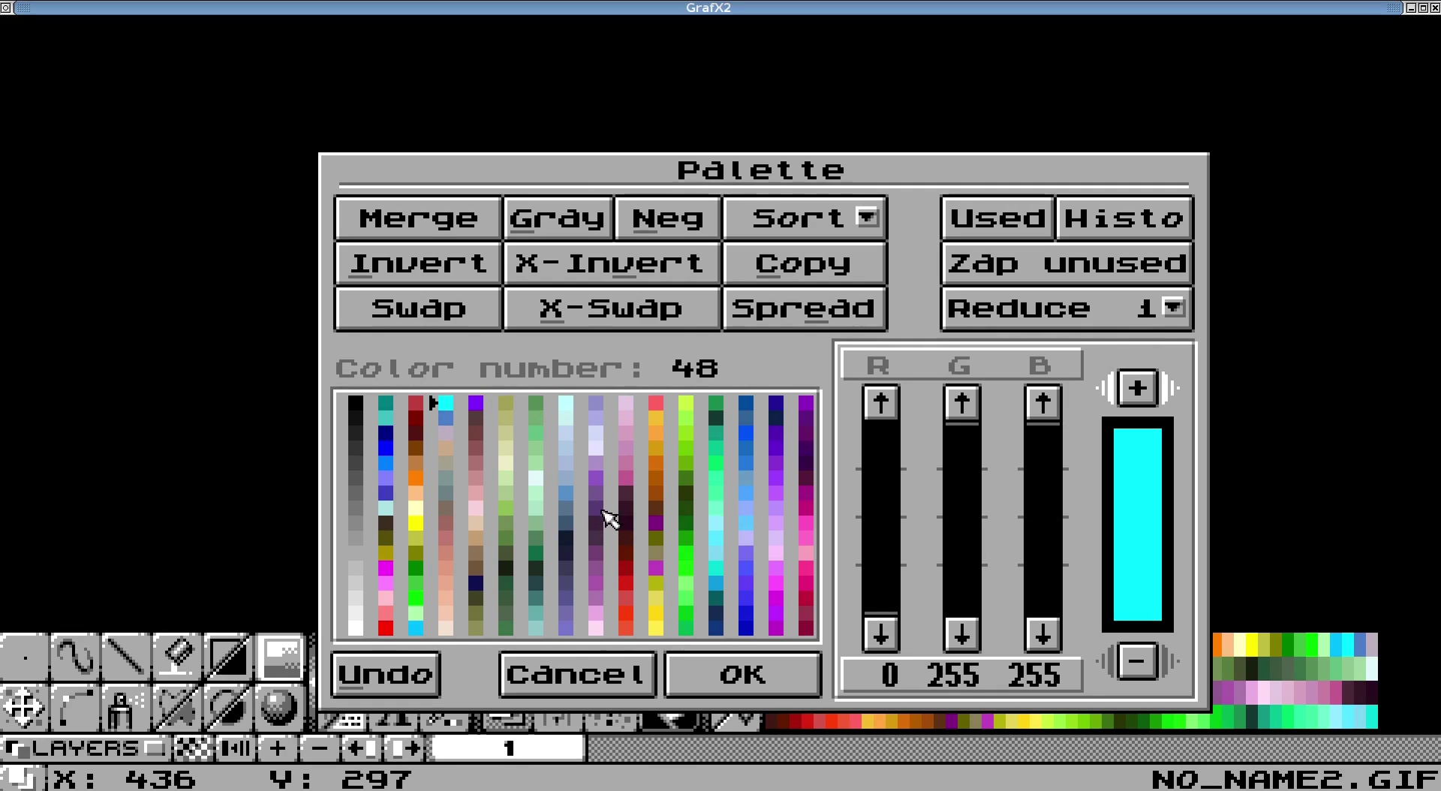
pyautogui.click(715, 583)
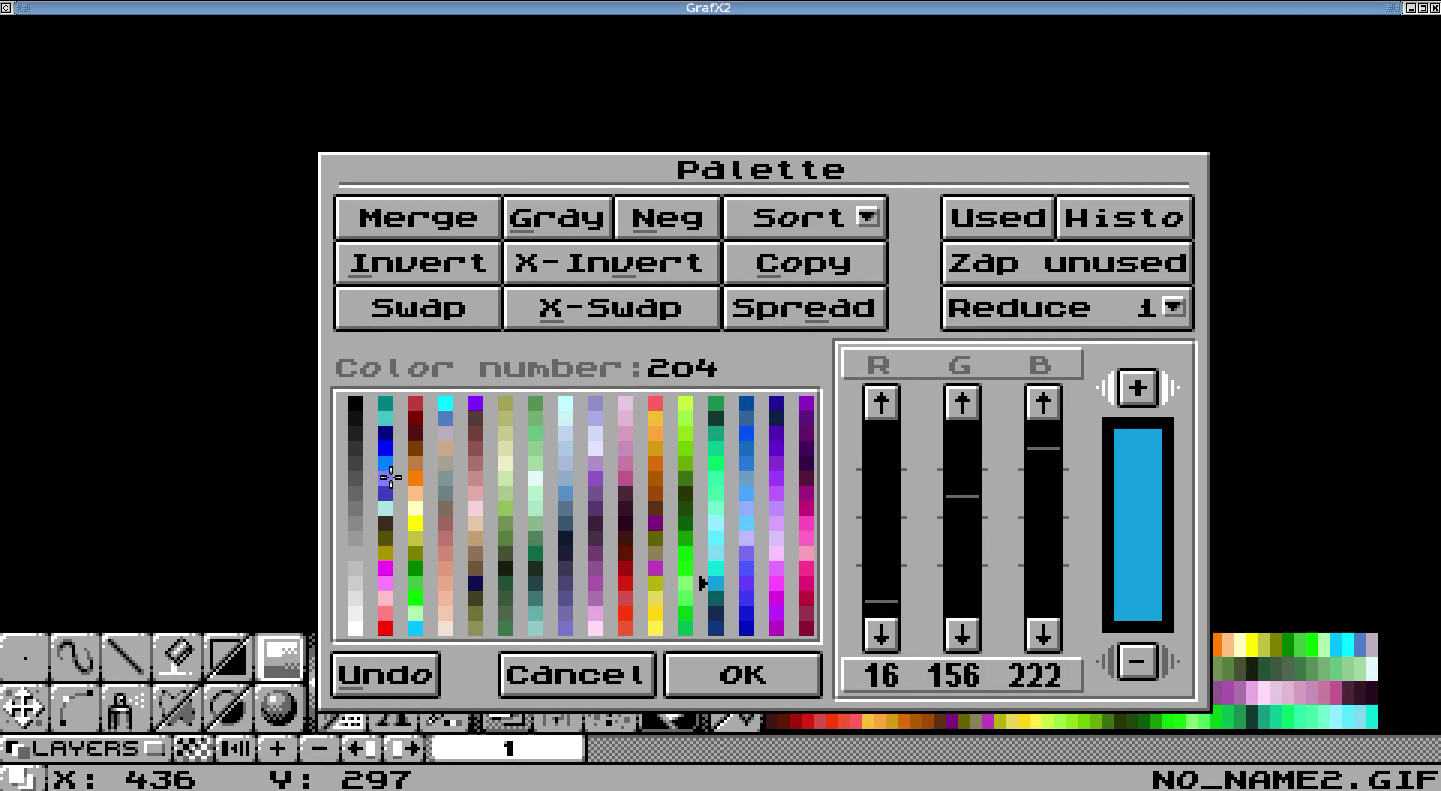
pyautogui.click(391, 478)
pyautogui.moveTo(391, 436); pyautogui.dragTo(398, 487)
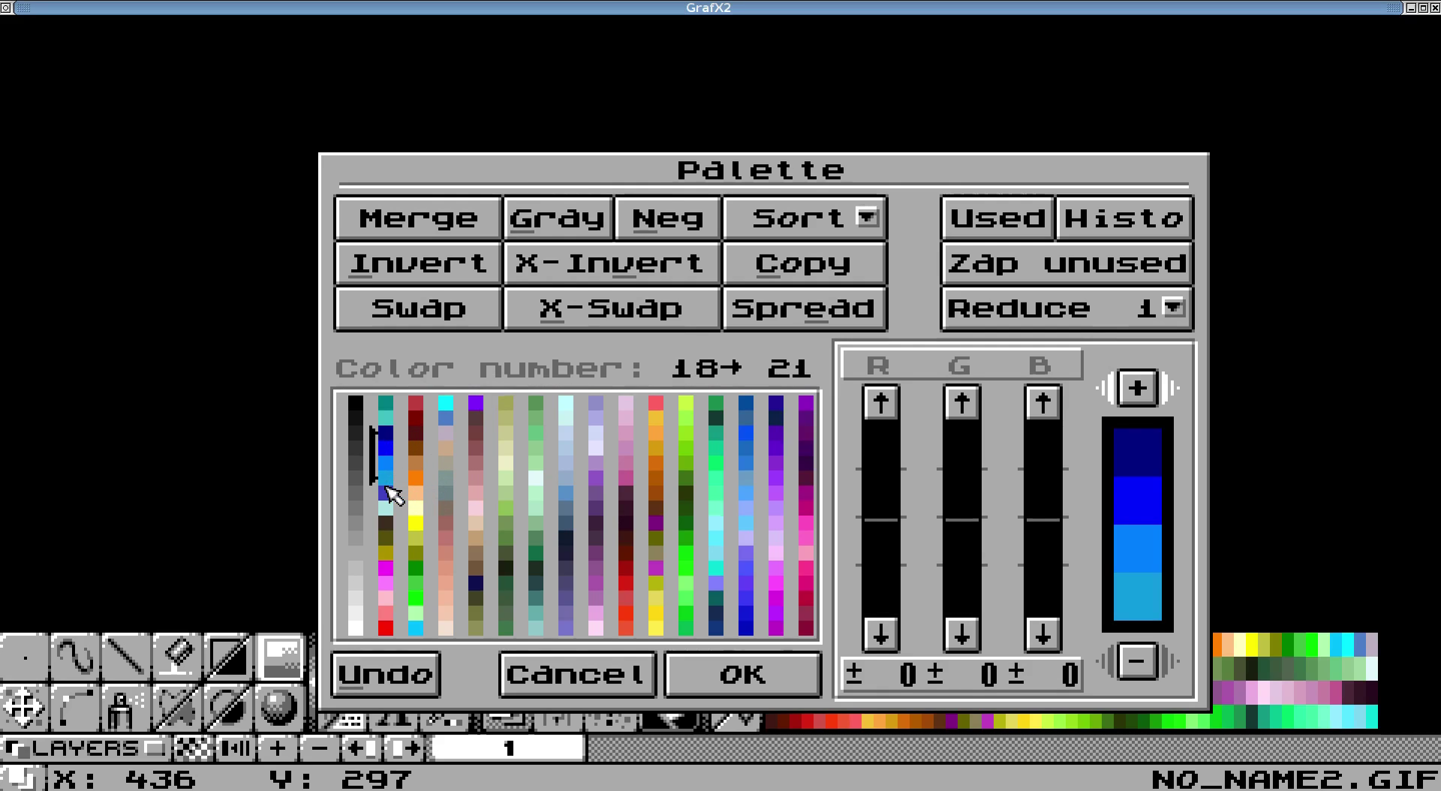
# Step: Compare greens 91, 182 and 183, then swap green 183 into palette slot 22
pyautogui.click(386, 492)
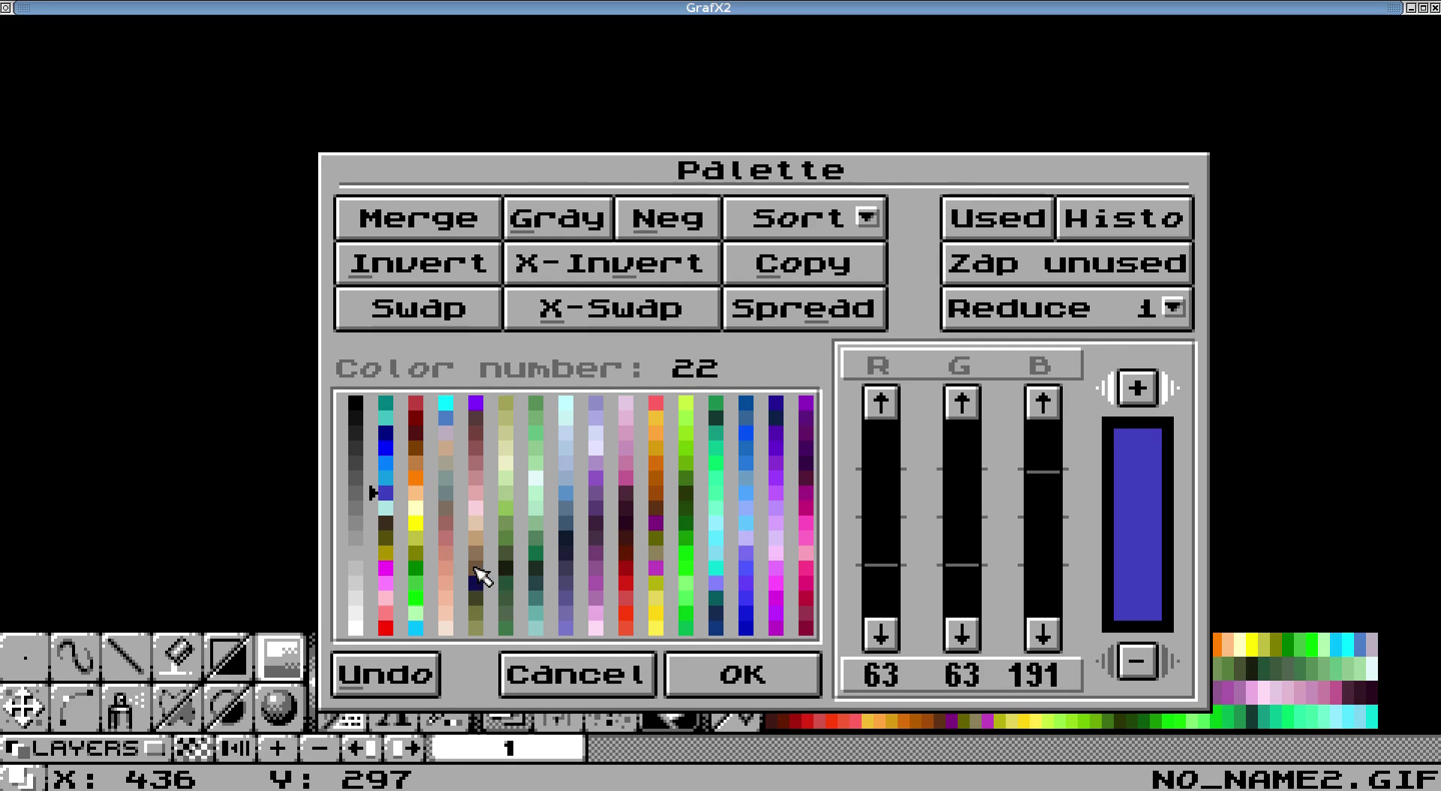
pyautogui.click(508, 569)
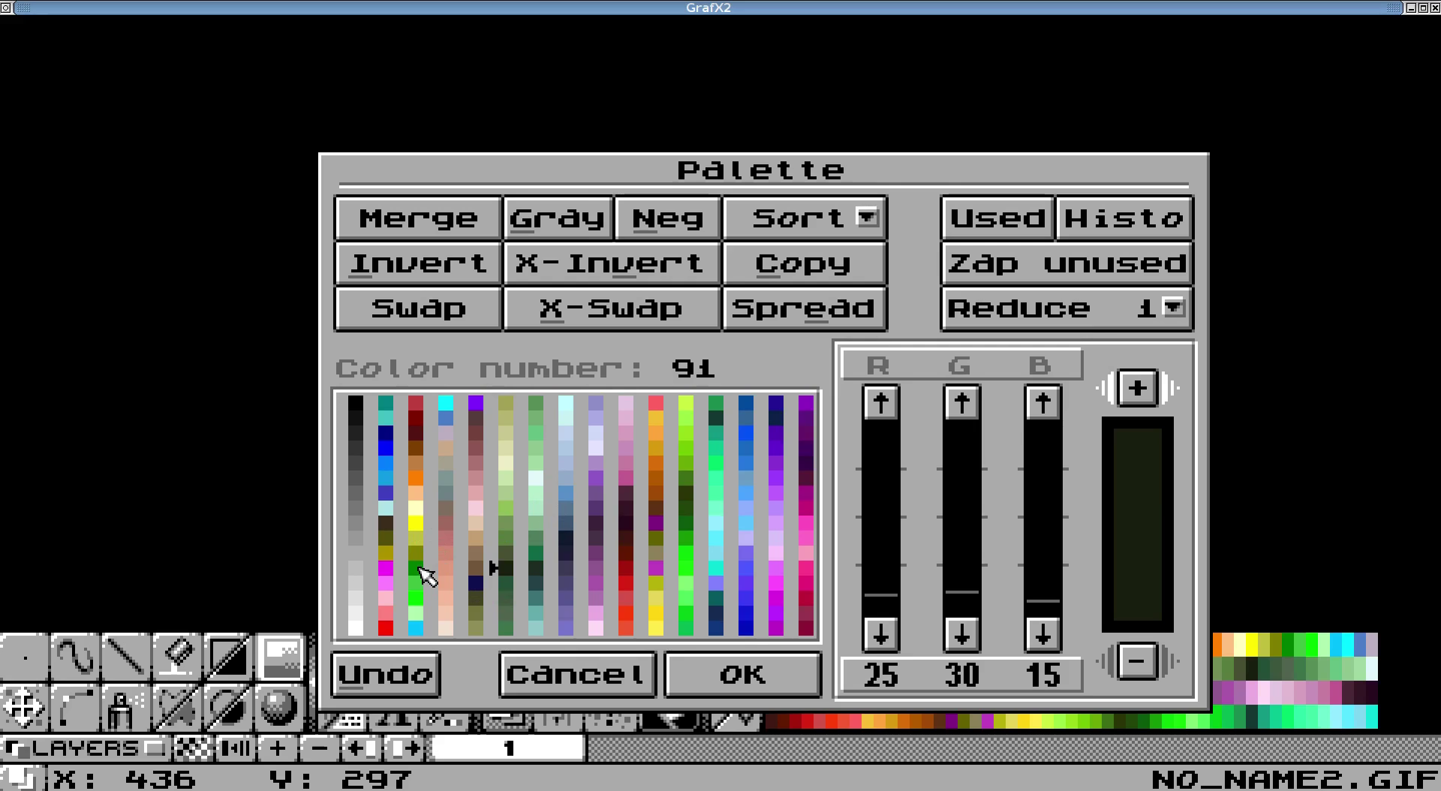
pyautogui.click(692, 495)
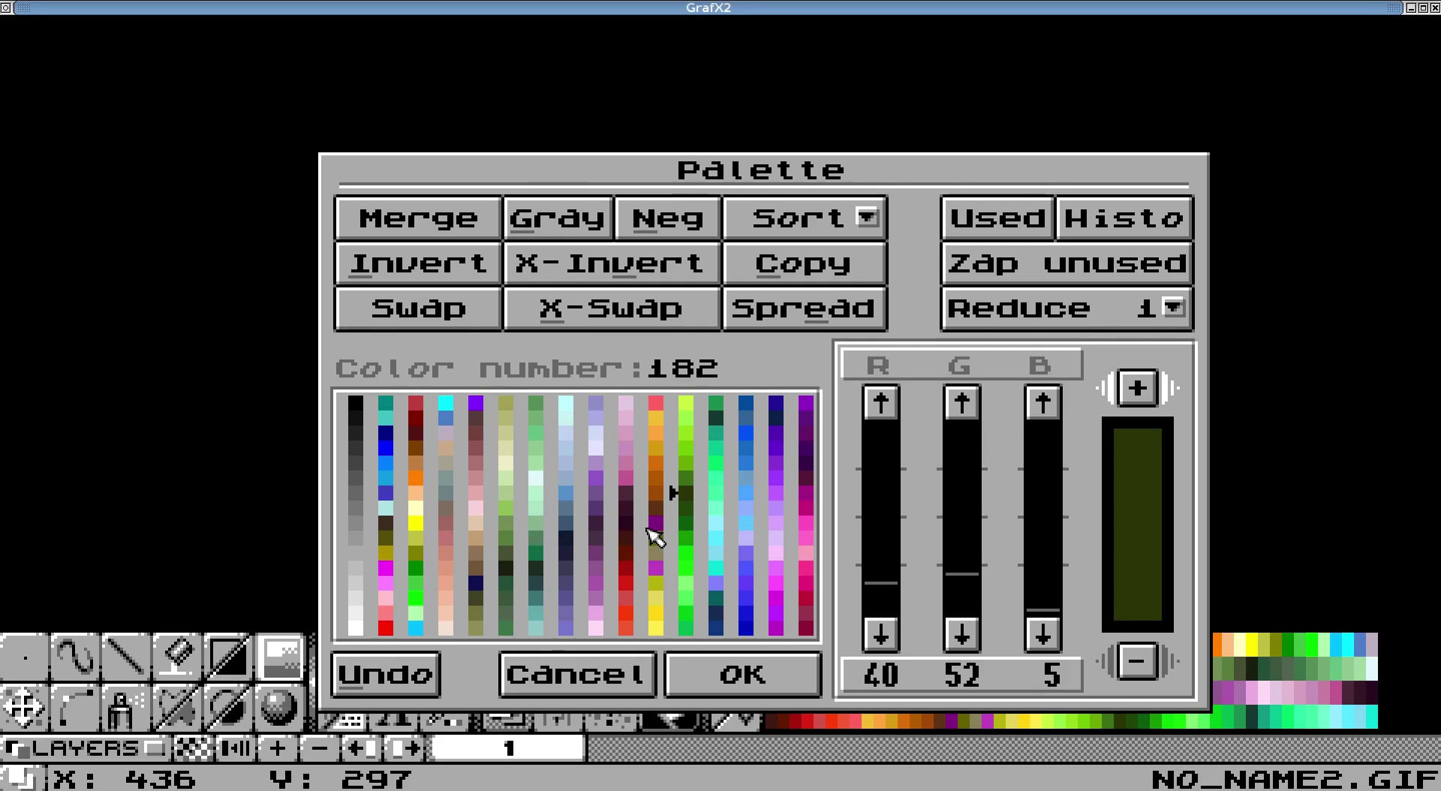
pyautogui.click(686, 509)
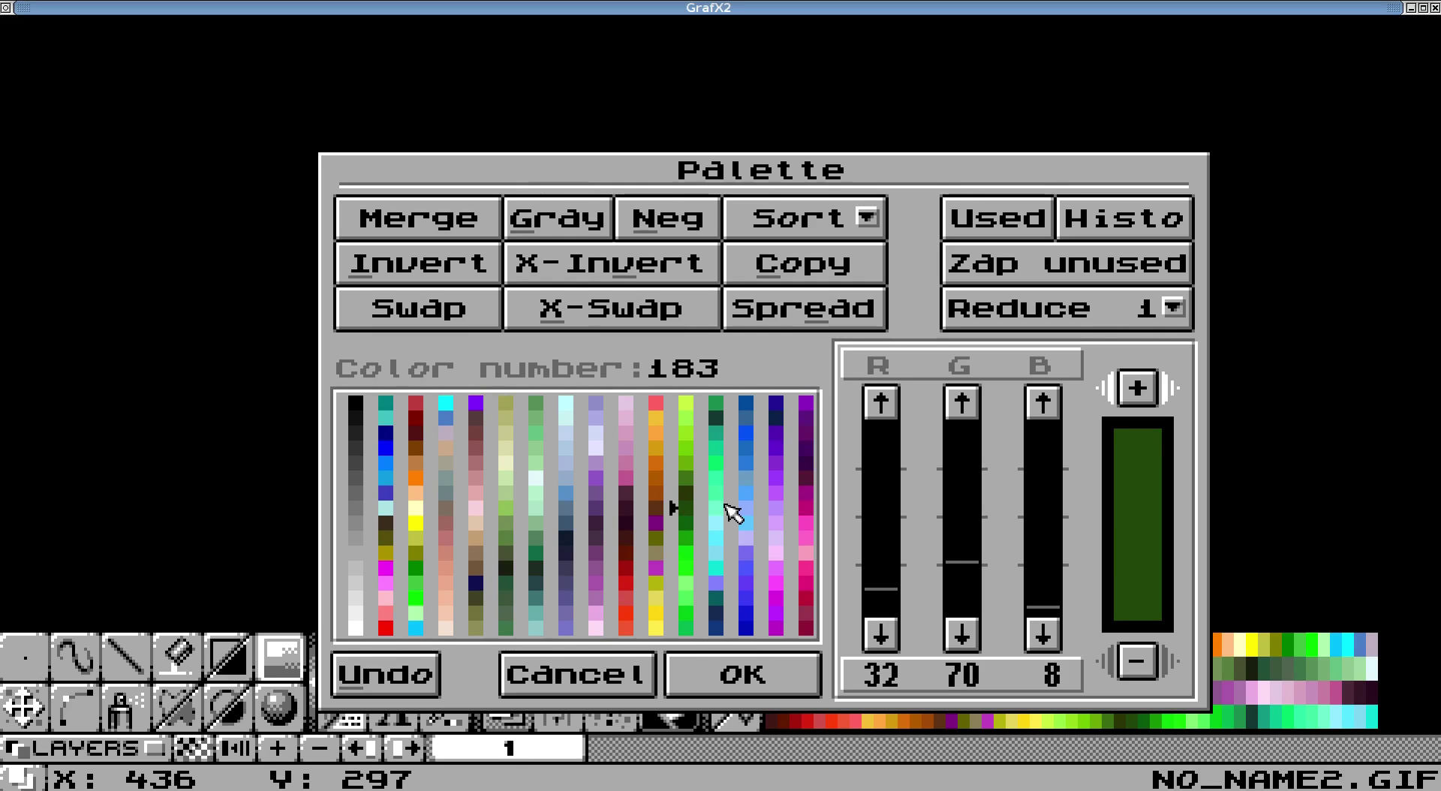
pyautogui.click(685, 496)
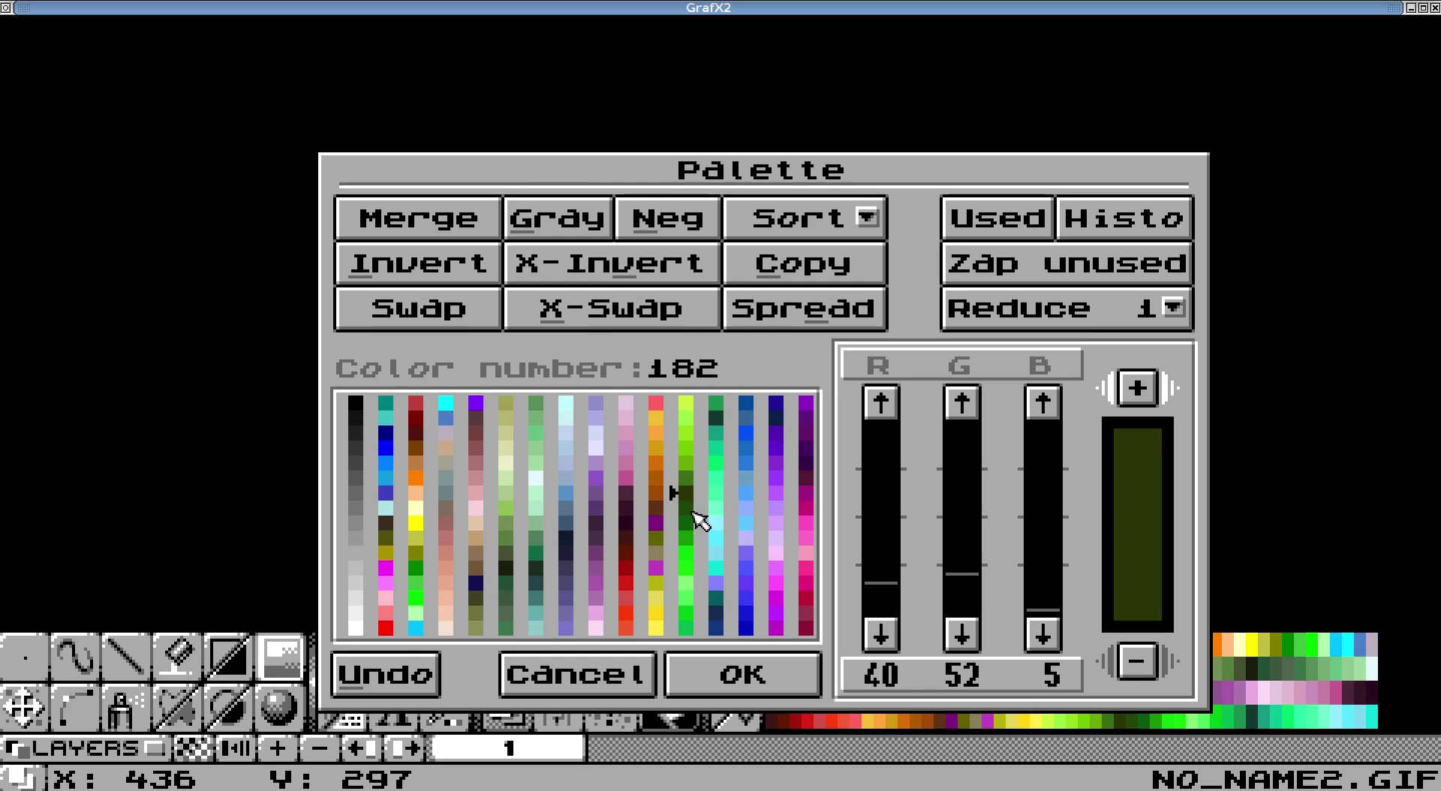
pyautogui.click(691, 511)
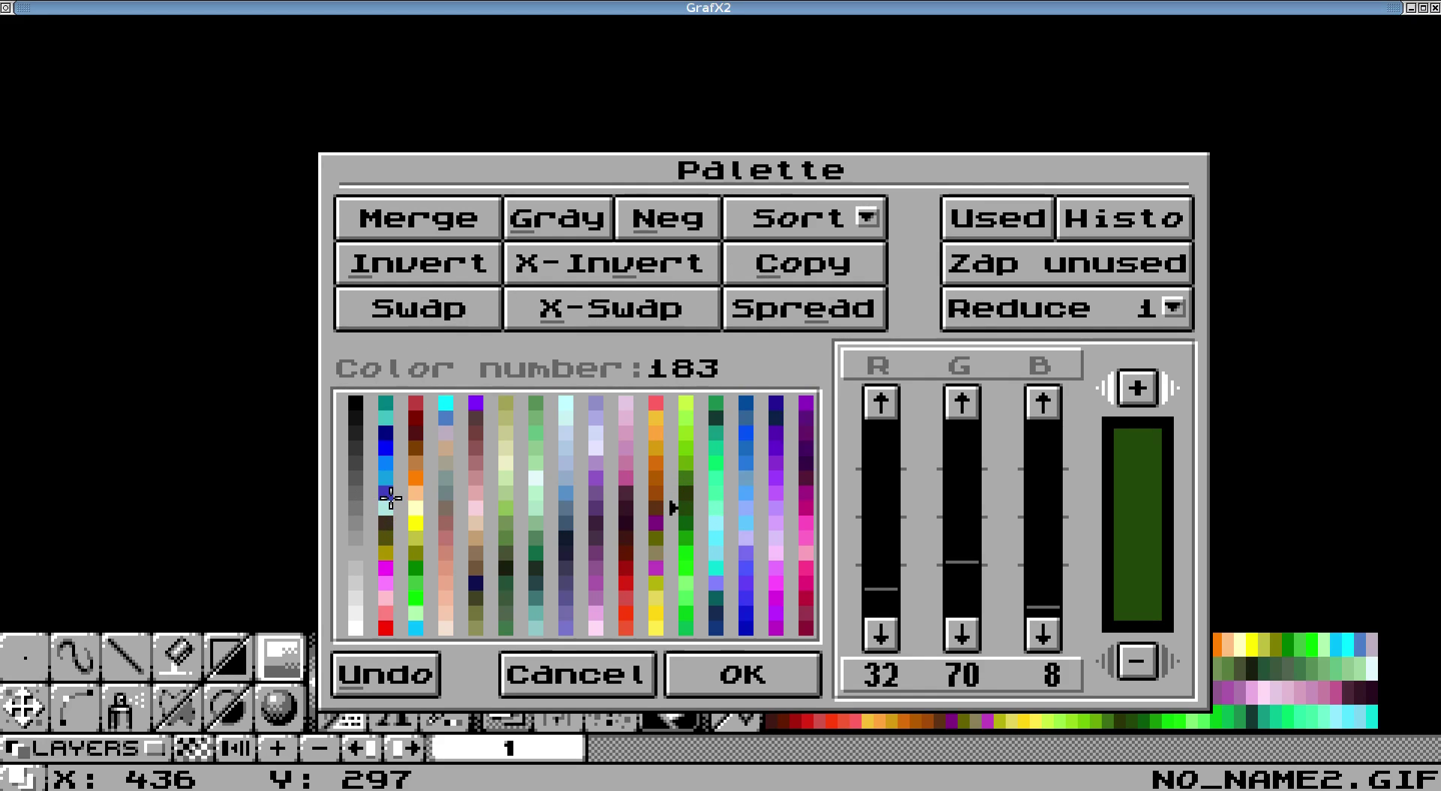
pyautogui.click(390, 497)
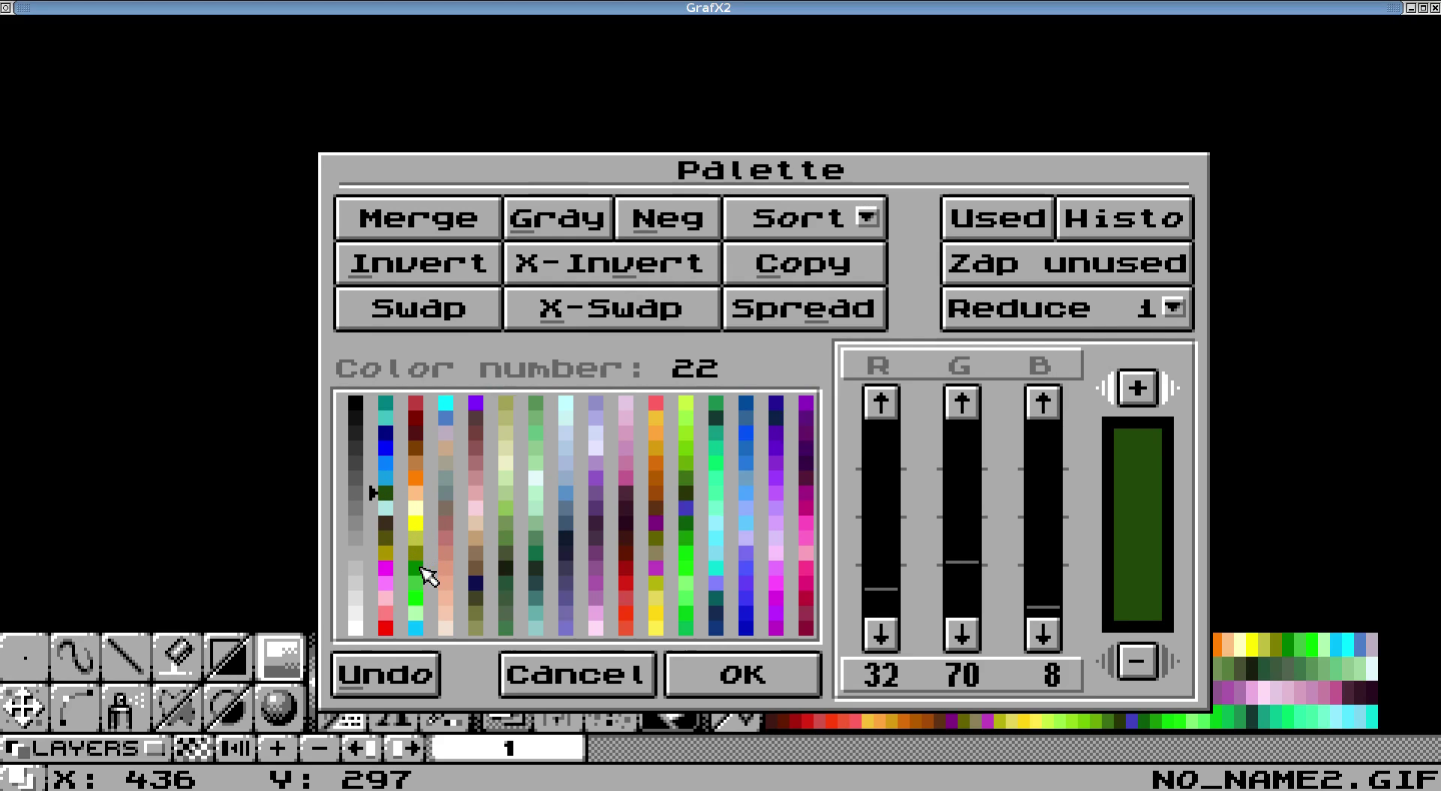
# Step: Move greens 43 and 44 into slots 23 and 24, select colours 18–24, and pick yellow 40
pyautogui.click(421, 568)
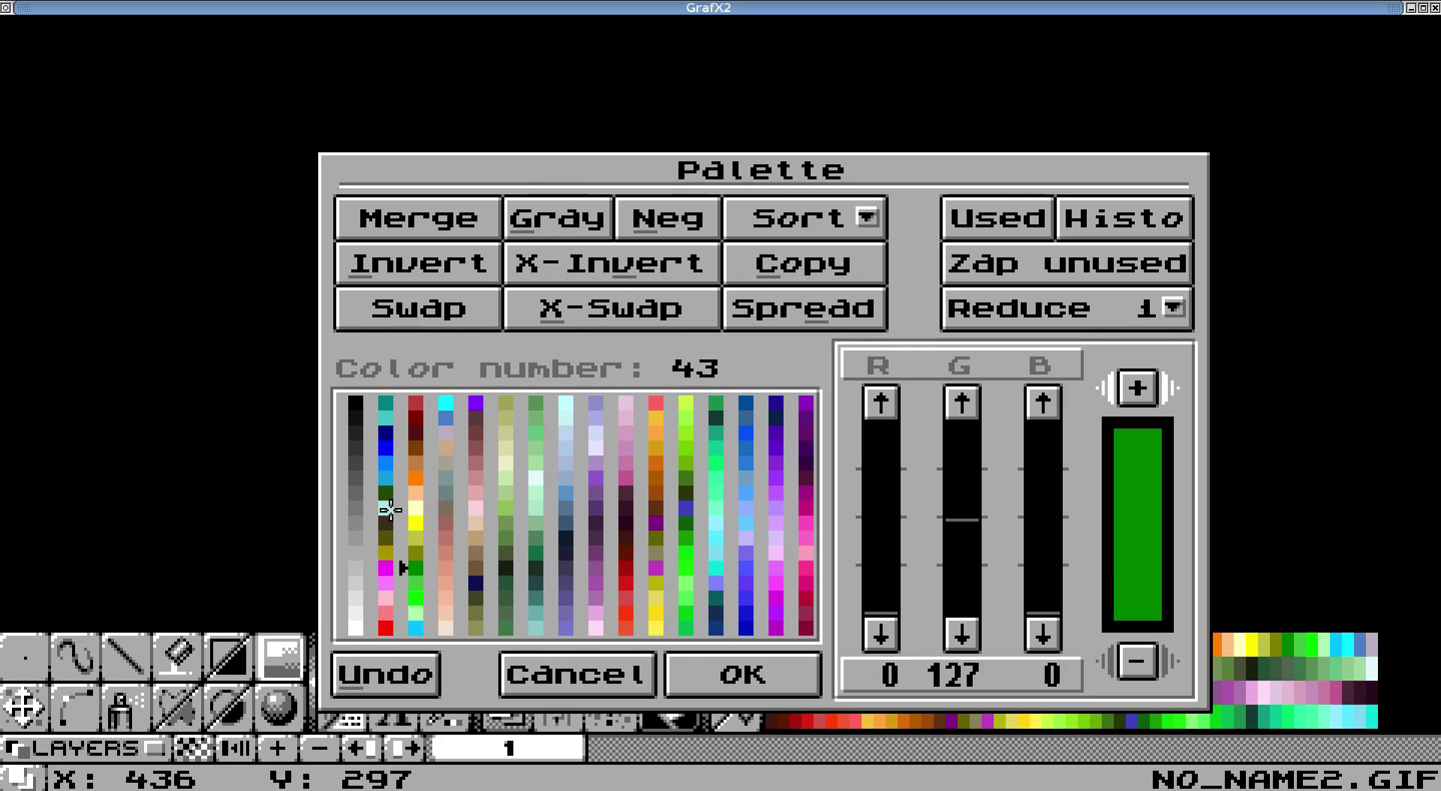
pyautogui.click(390, 510)
pyautogui.moveTo(393, 450); pyautogui.dragTo(403, 499)
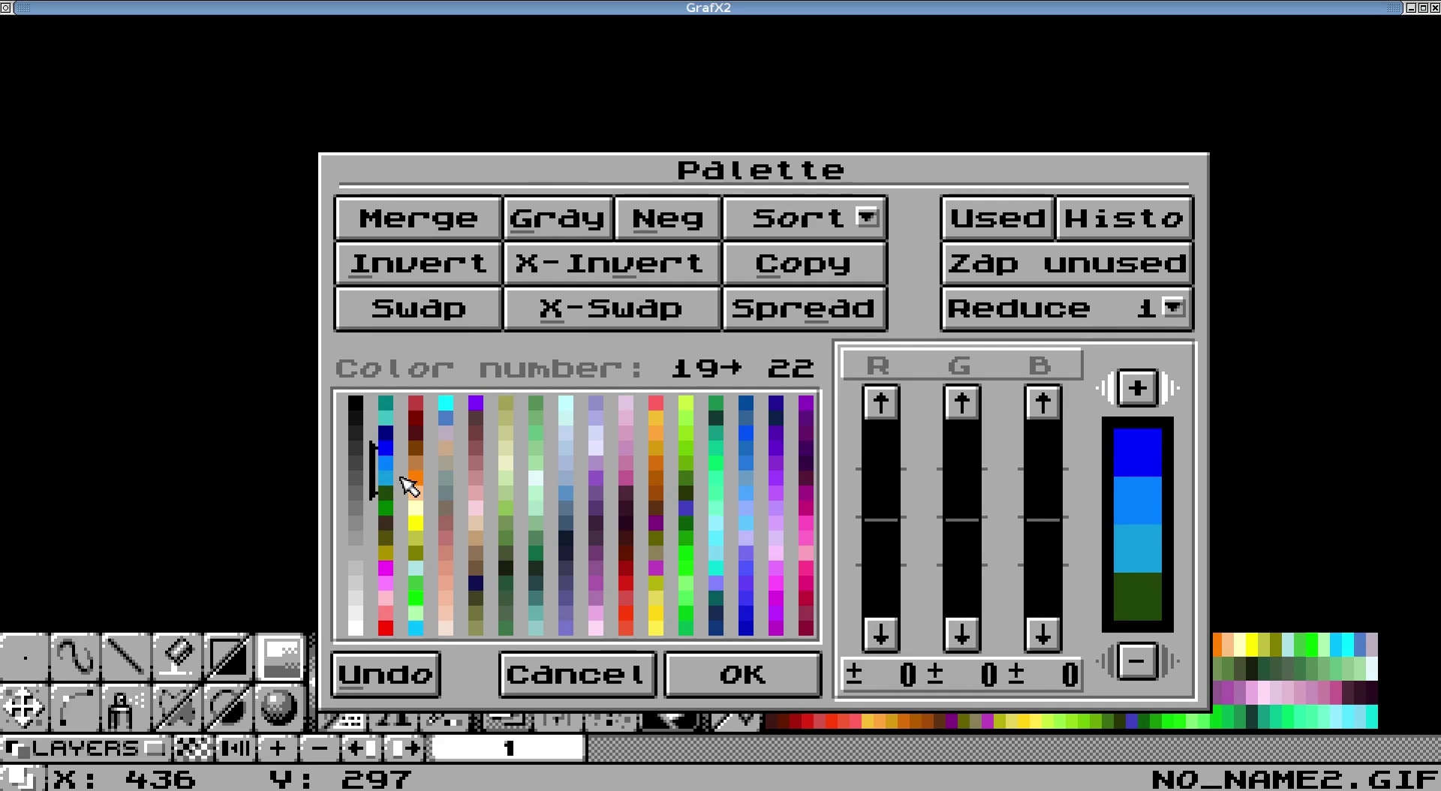
pyautogui.click(414, 478)
pyautogui.click(414, 584)
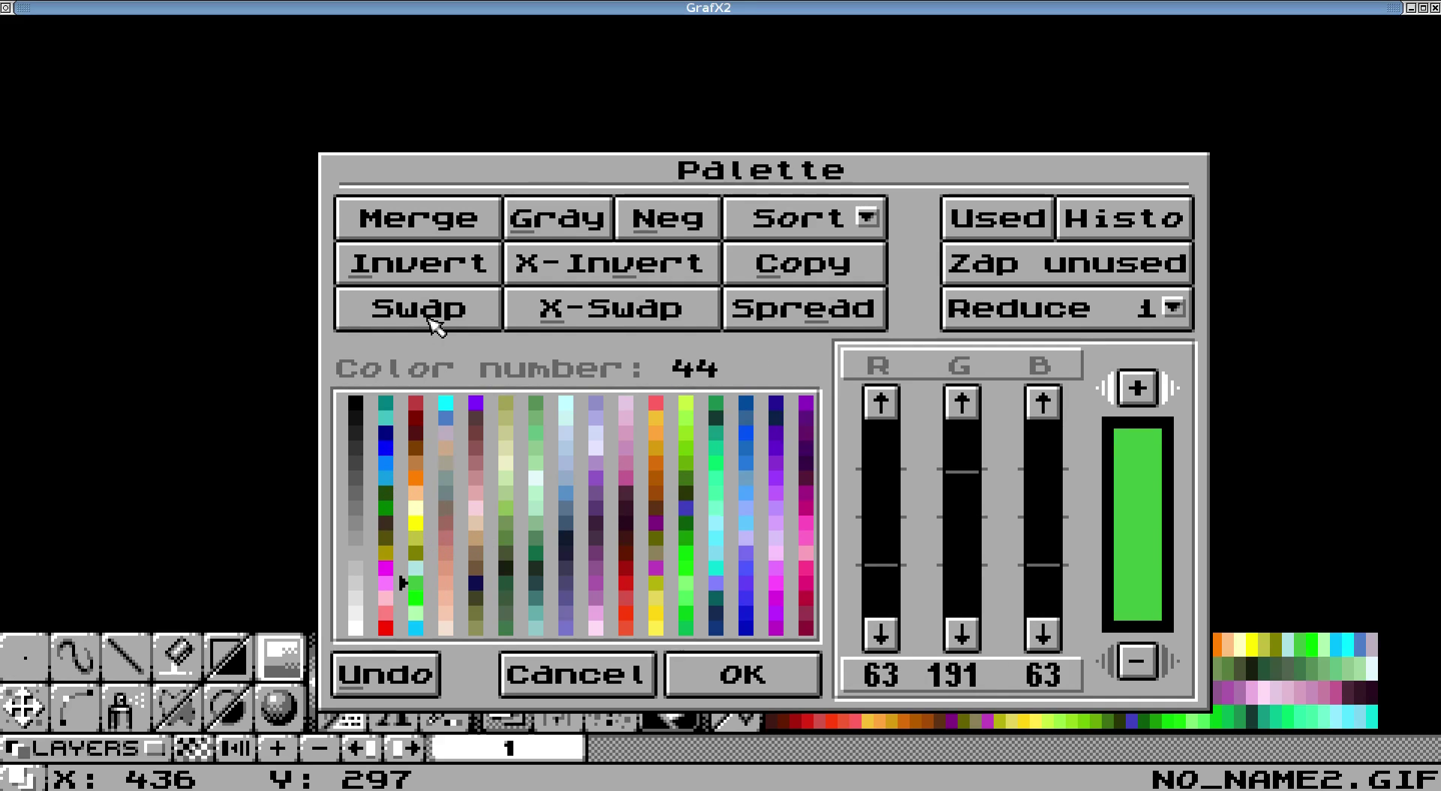
pyautogui.click(391, 523)
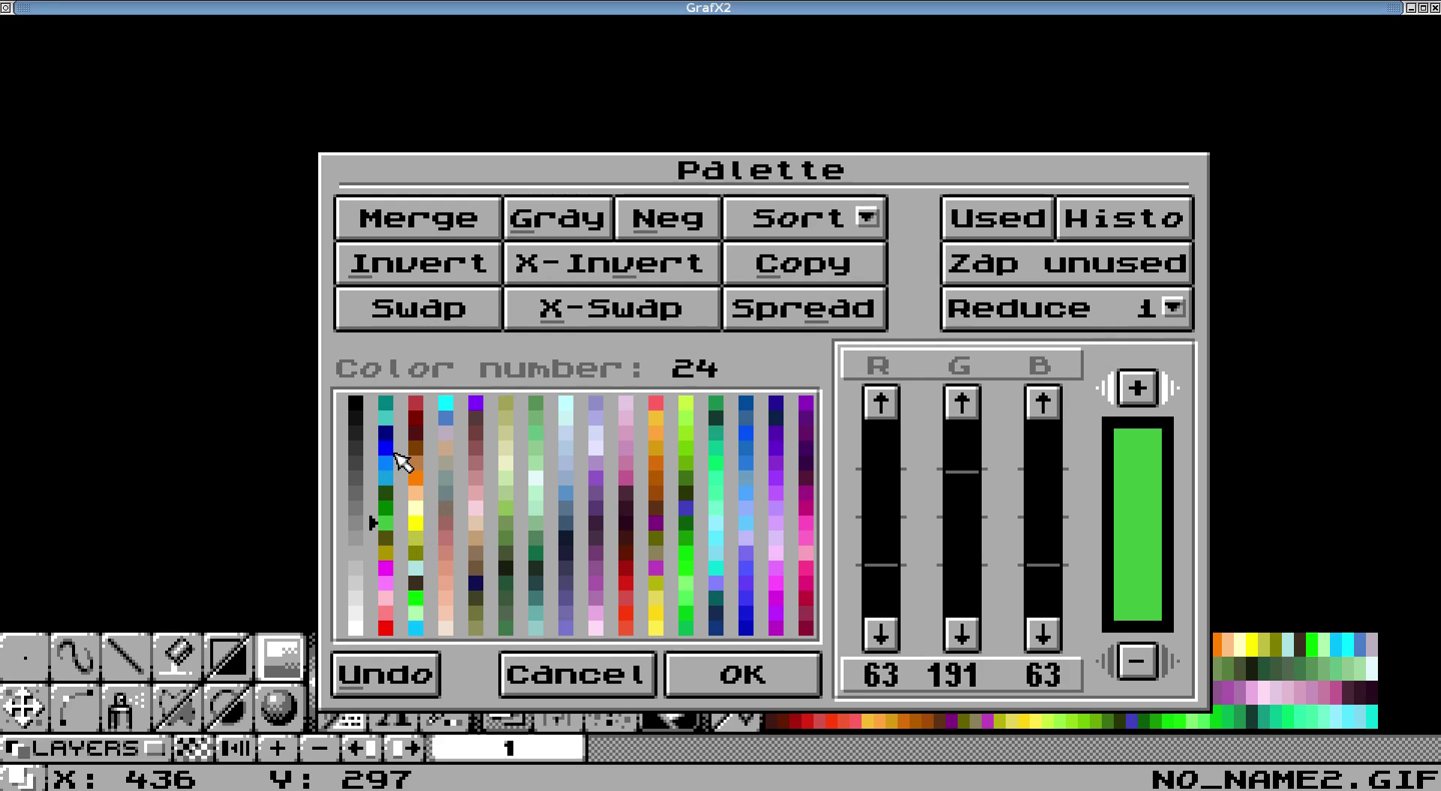
pyautogui.click(396, 453)
pyautogui.moveTo(396, 433); pyautogui.dragTo(390, 523)
pyautogui.click(412, 523)
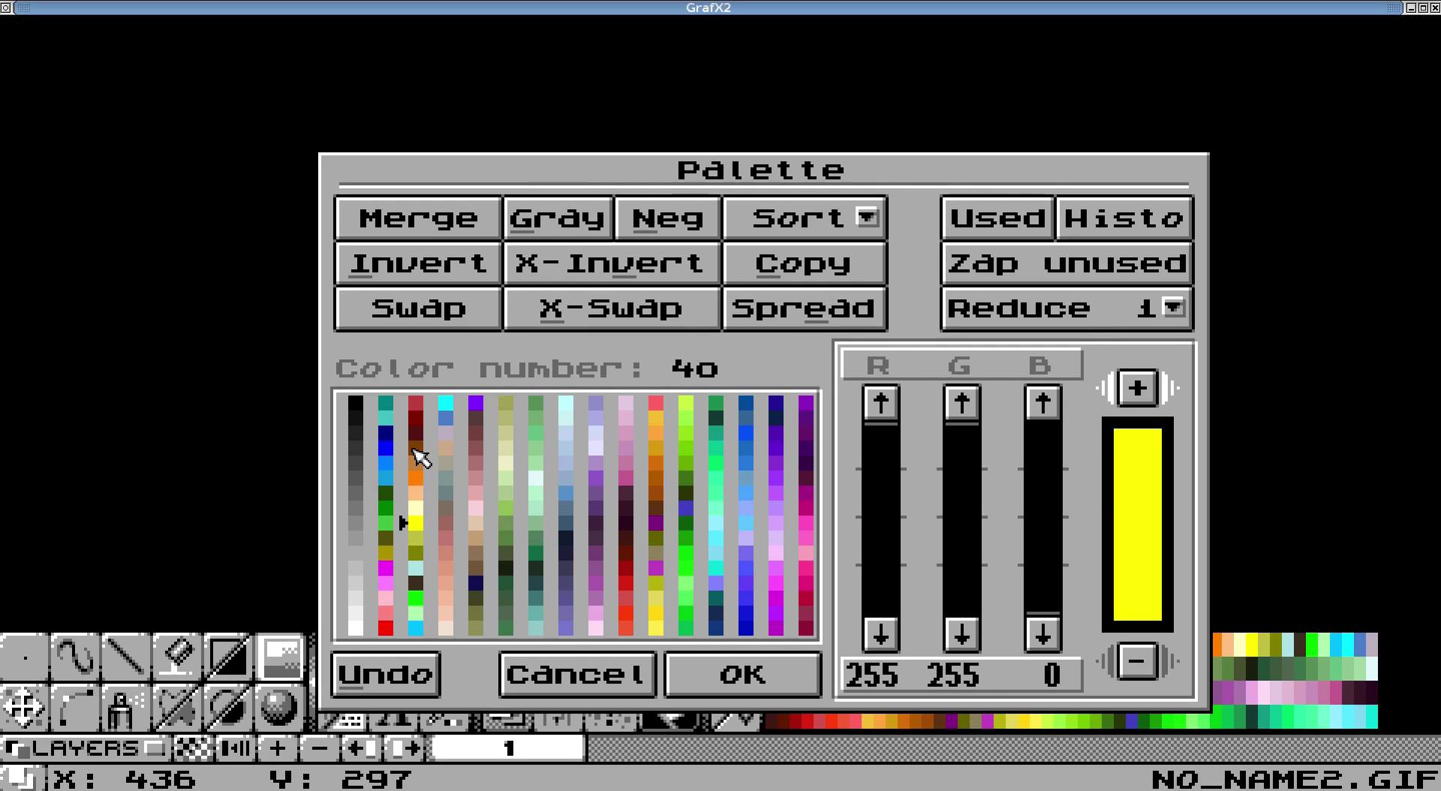
# Step: Apply the palette changes and flip between the spare and working pages
pyautogui.click(763, 678)
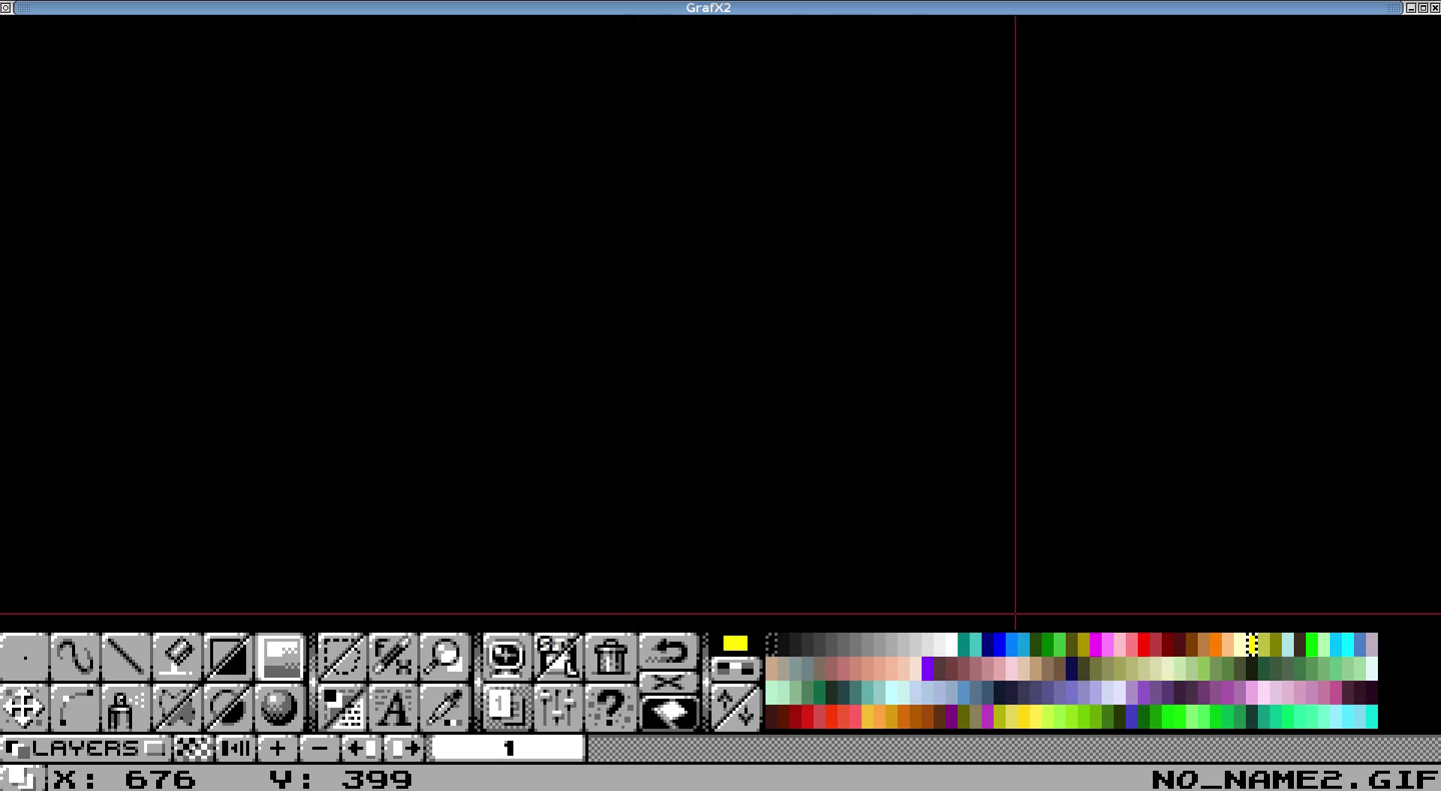
pyautogui.press('Tab')
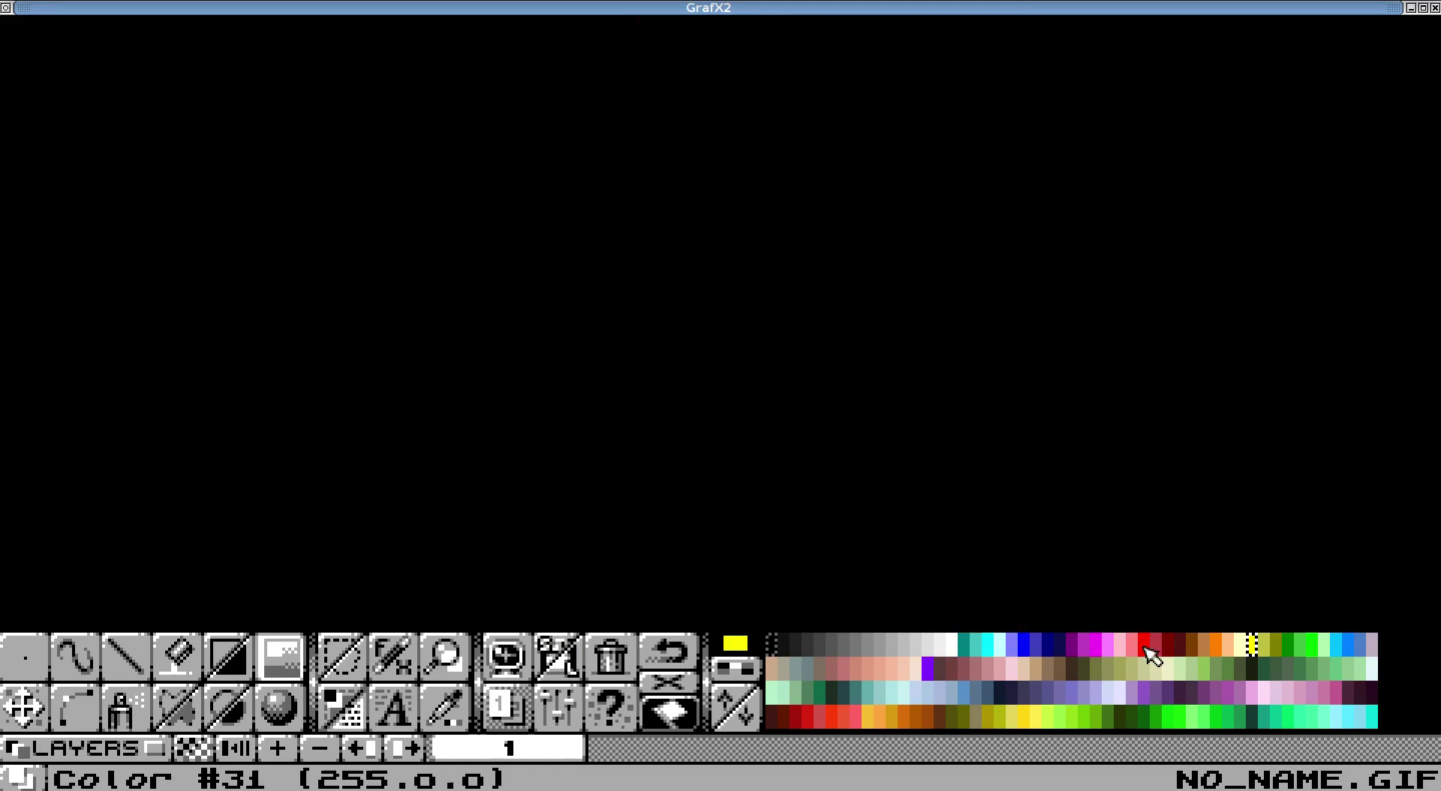
pyautogui.press('Tab')
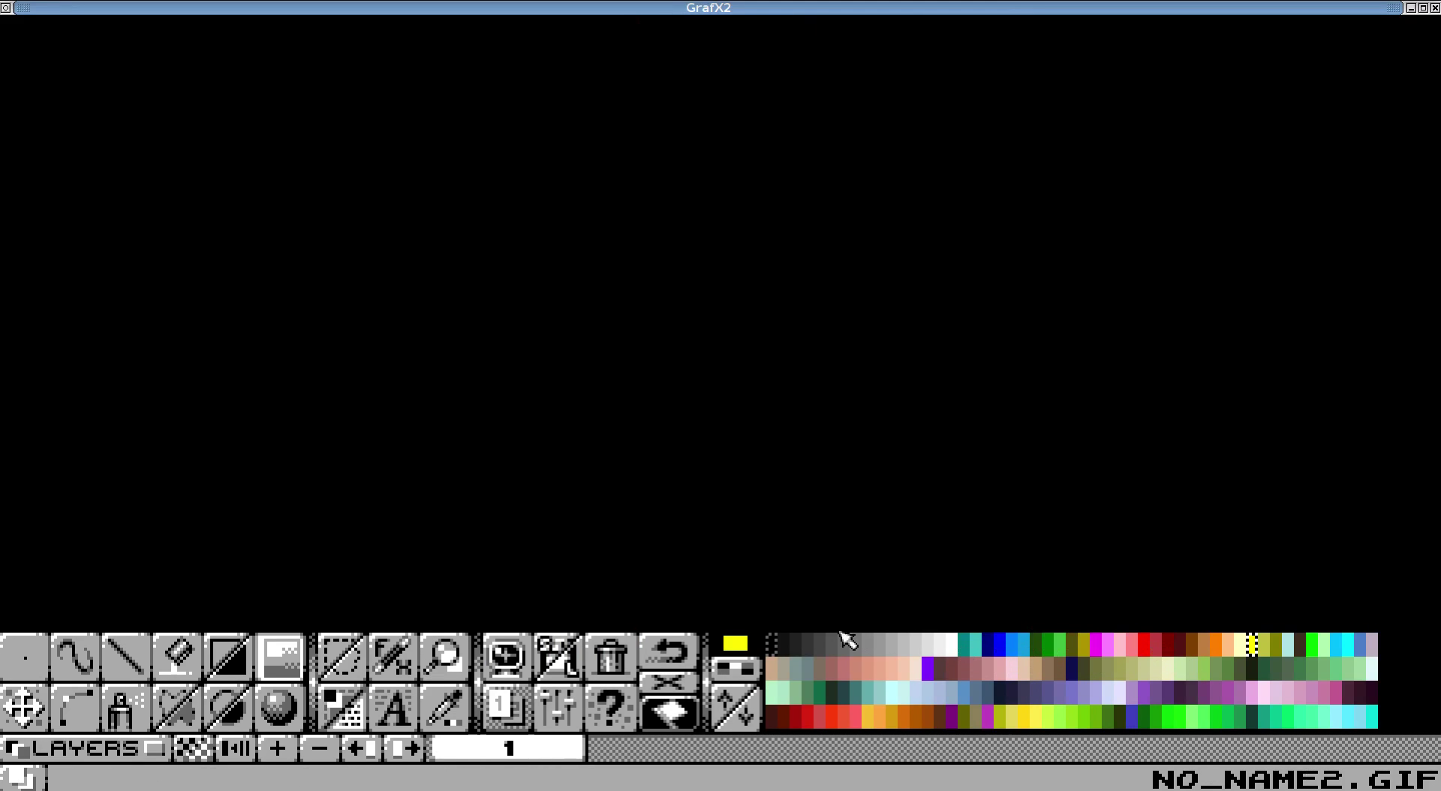
# Step: Set the Grad. sphere gradient to the dark-blue-to-green range with fine dithering
pyautogui.click(279, 706)
pyautogui.rightClick(284, 666)
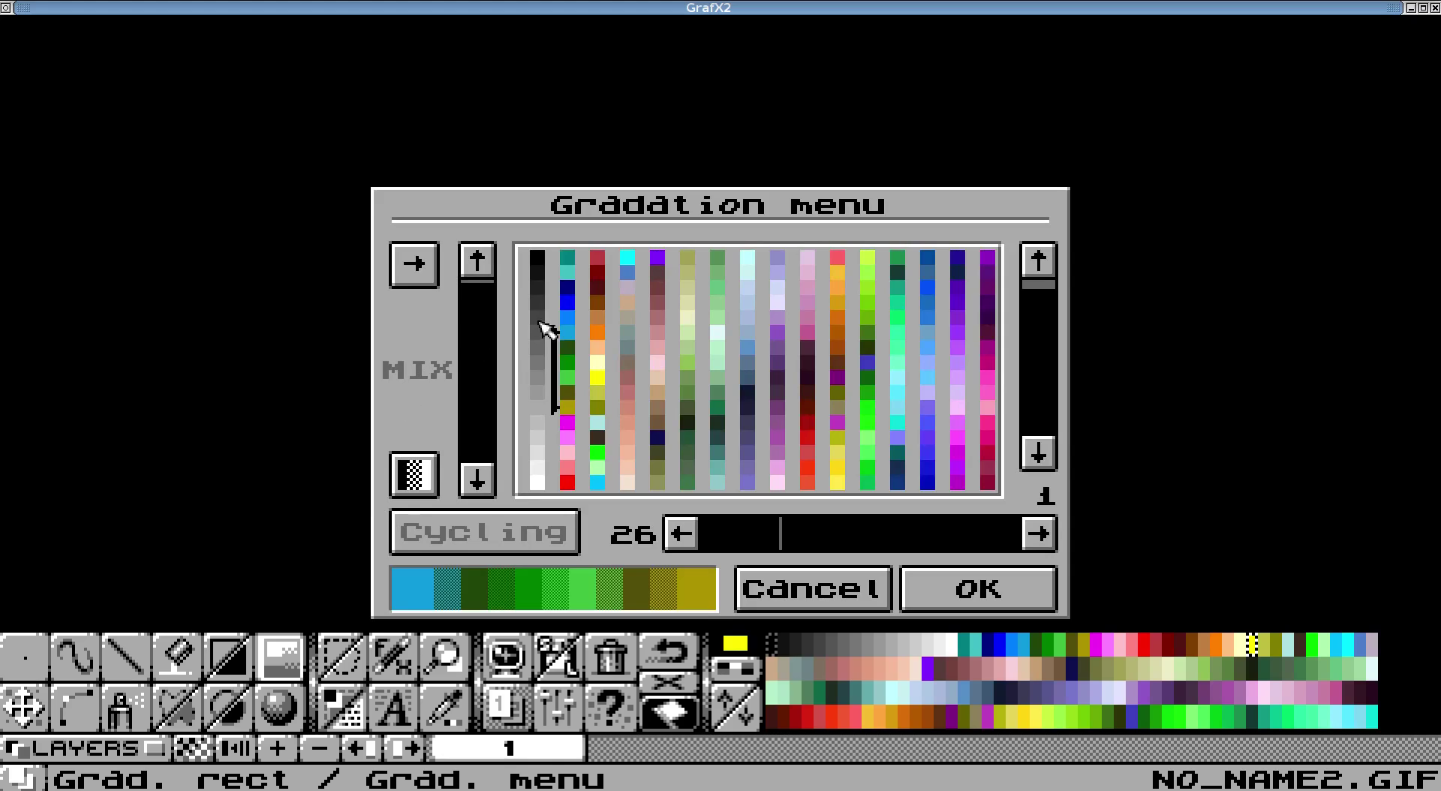
pyautogui.moveTo(567, 286); pyautogui.dragTo(566, 384)
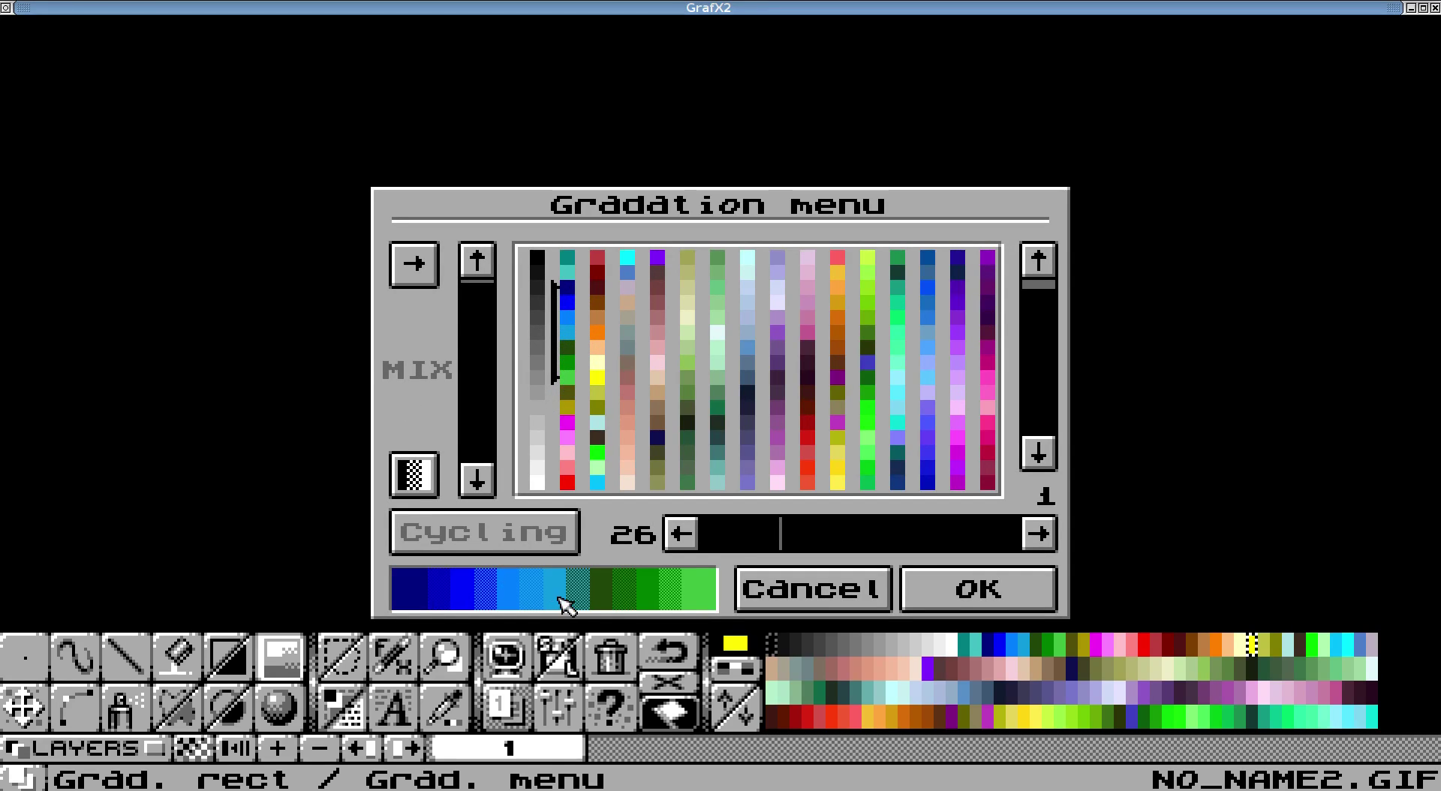
pyautogui.click(435, 473)
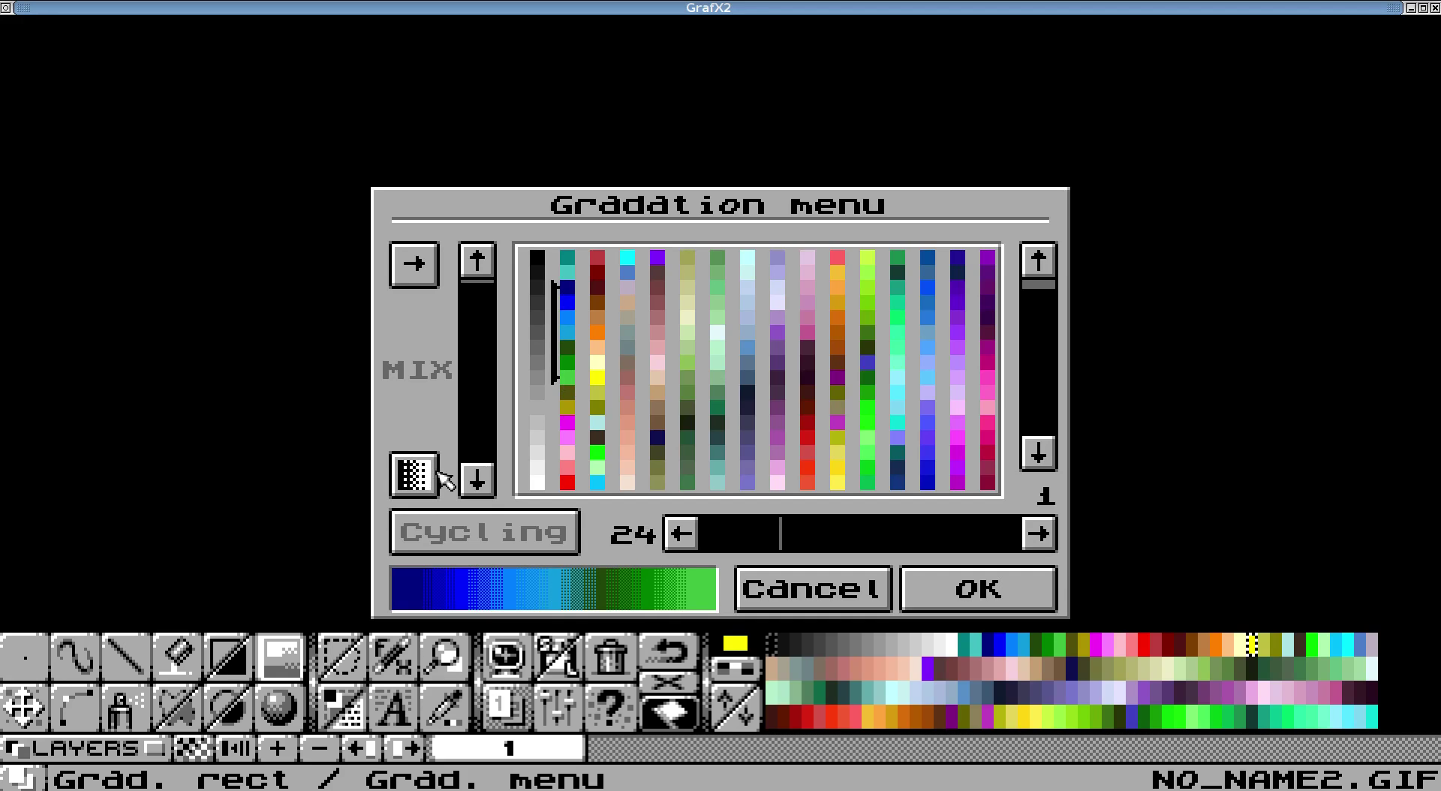
pyautogui.click(1028, 598)
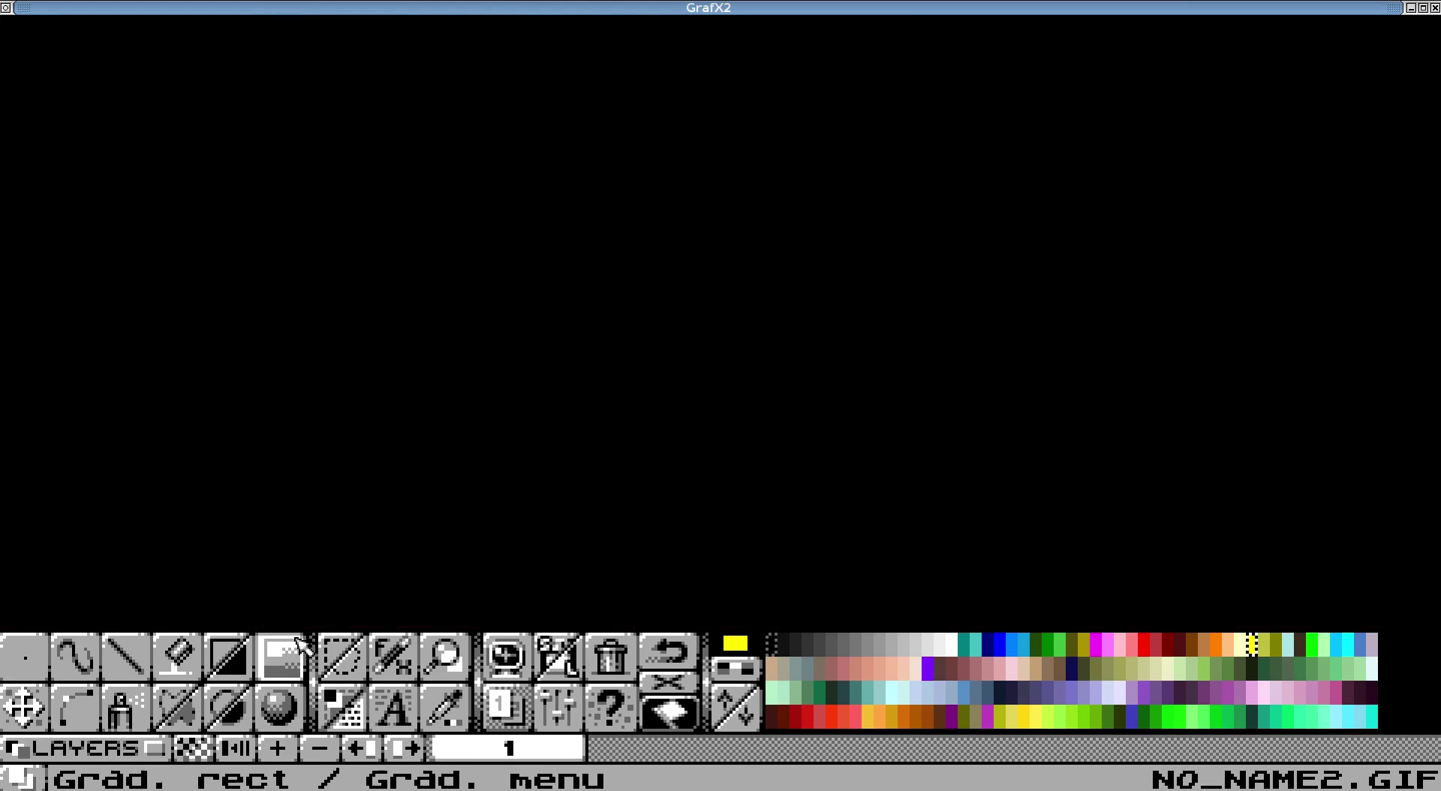
# Step: Draw a large gradient-shaded sphere near the page centre, lit from above
pyautogui.click(279, 707)
pyautogui.moveTo(681, 323); pyautogui.dragTo(776, 433)
pyautogui.click(682, 285)
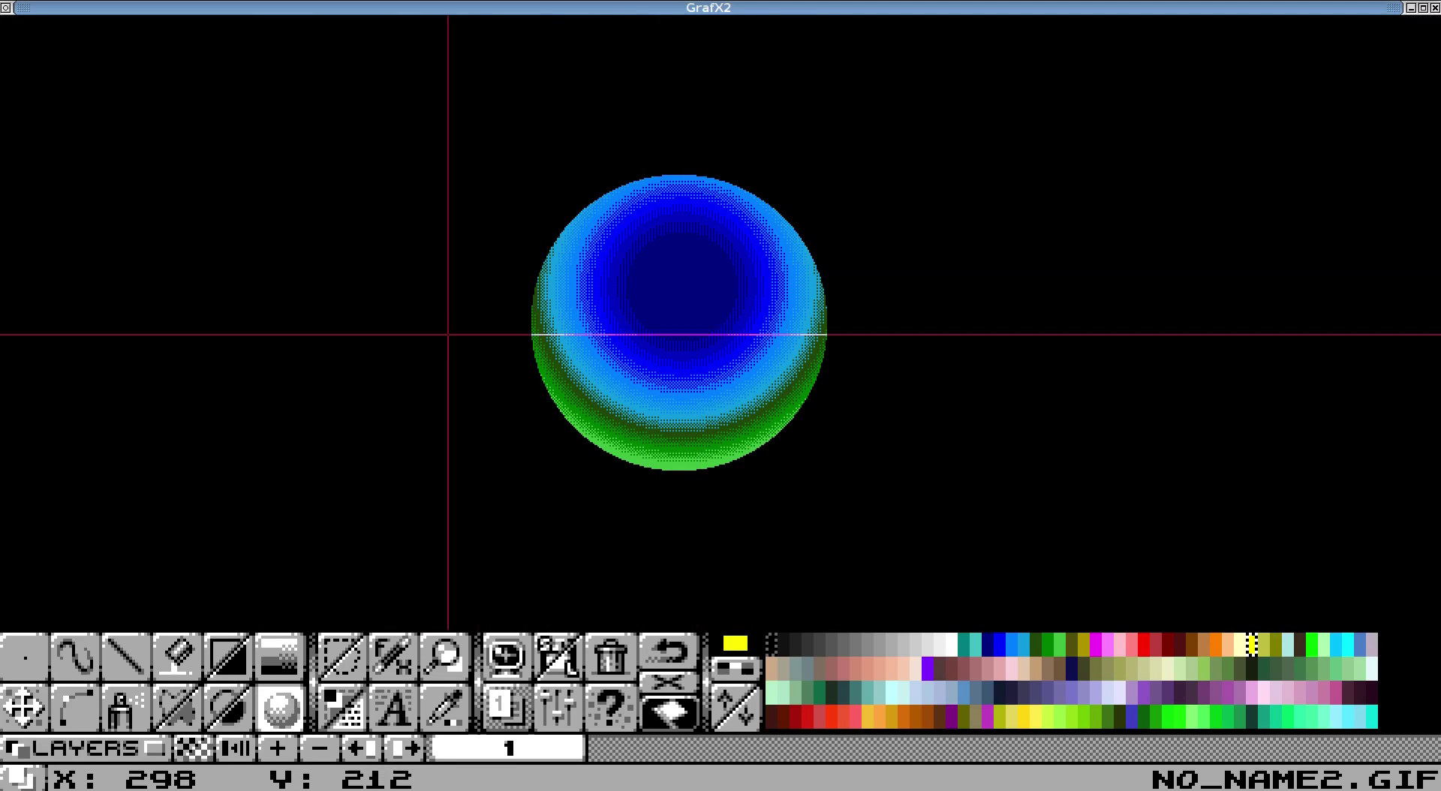
# Step: Clear the page, draw a smaller sphere lit near its top, and grab it as a brush
pyautogui.click(632, 650)
pyautogui.moveTo(636, 290); pyautogui.dragTo(678, 346)
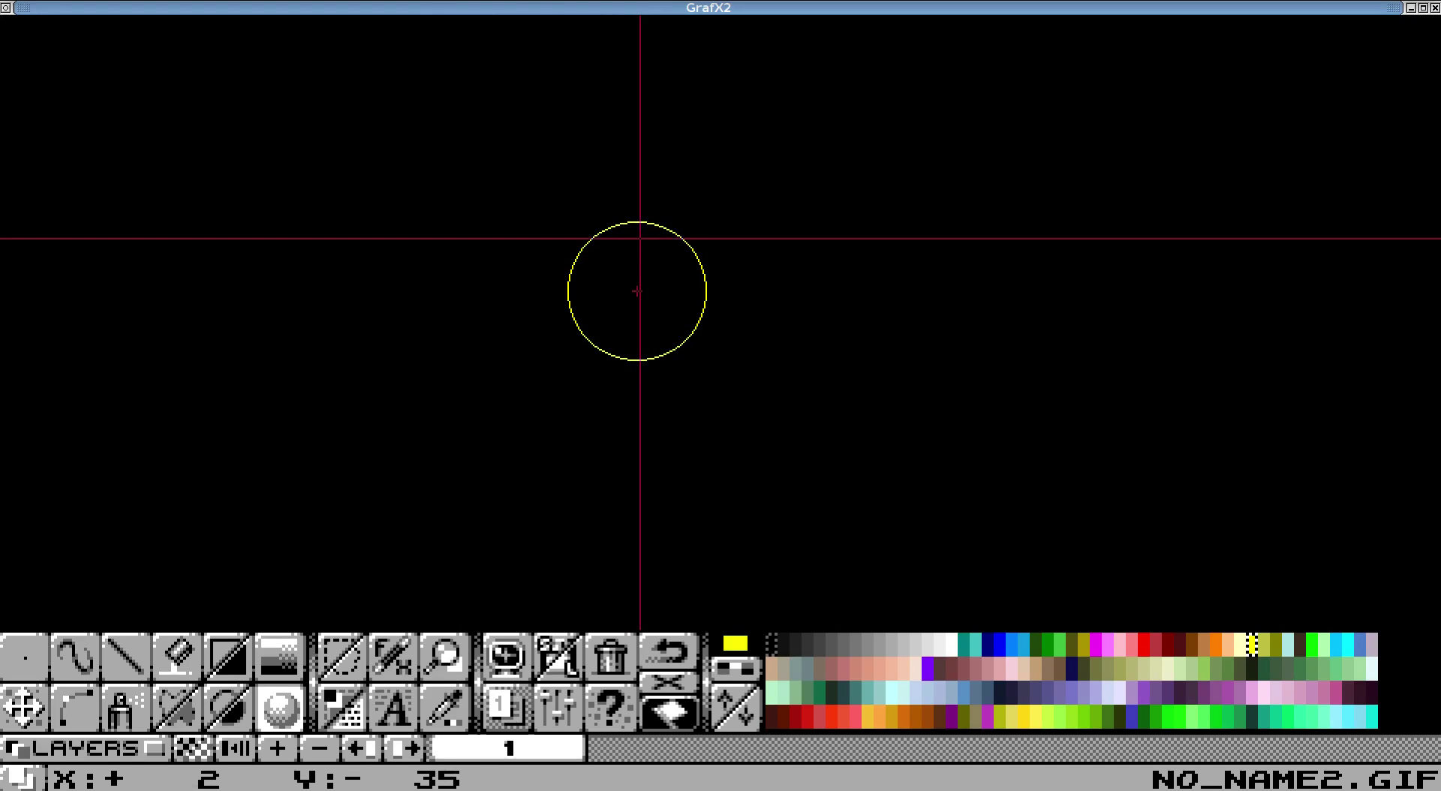
pyautogui.click(637, 238)
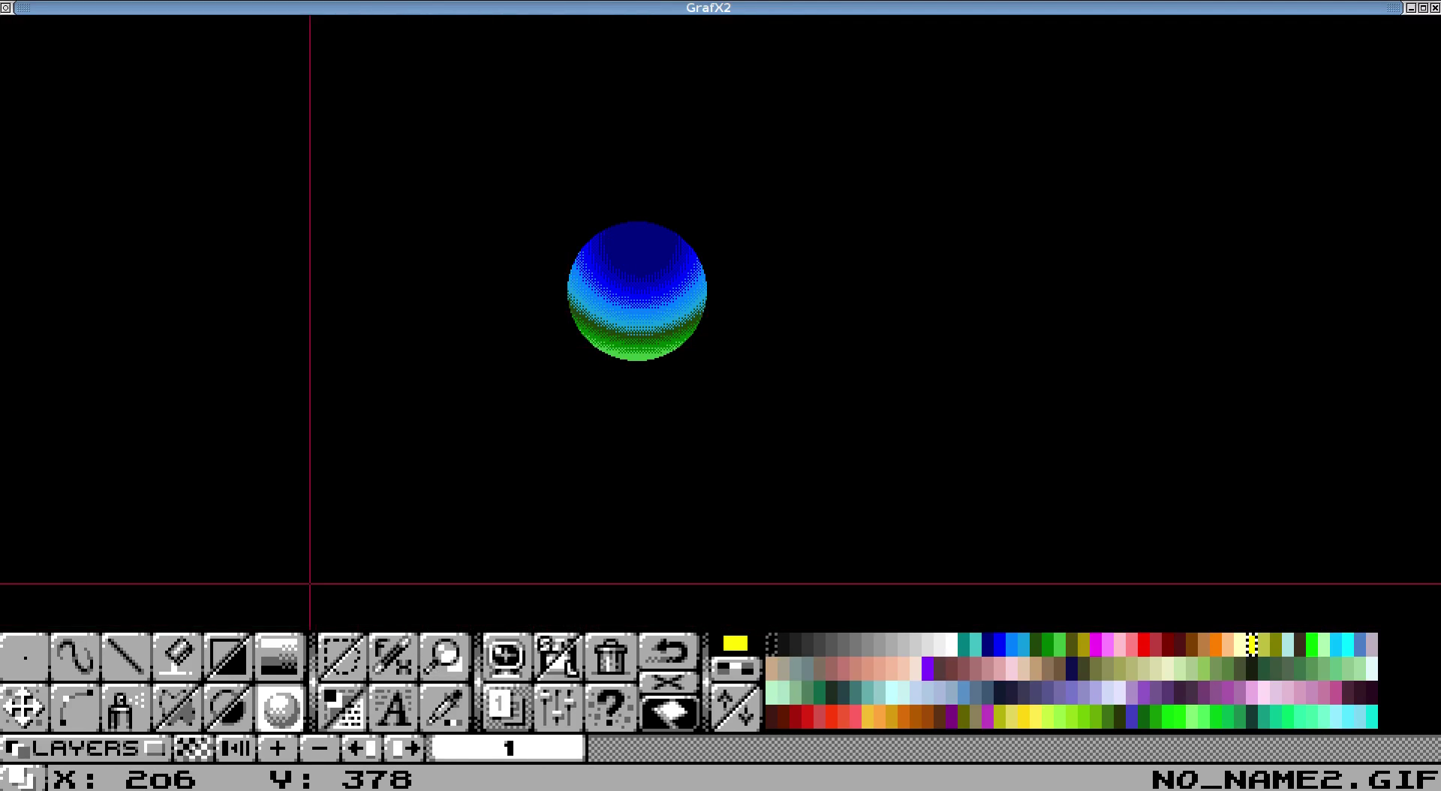
pyautogui.click(342, 655)
pyautogui.moveTo(547, 187)
pyautogui.mouseDown()
pyautogui.moveTo(686, 398)
pyautogui.moveTo(732, 394)
pyautogui.mouseUp()
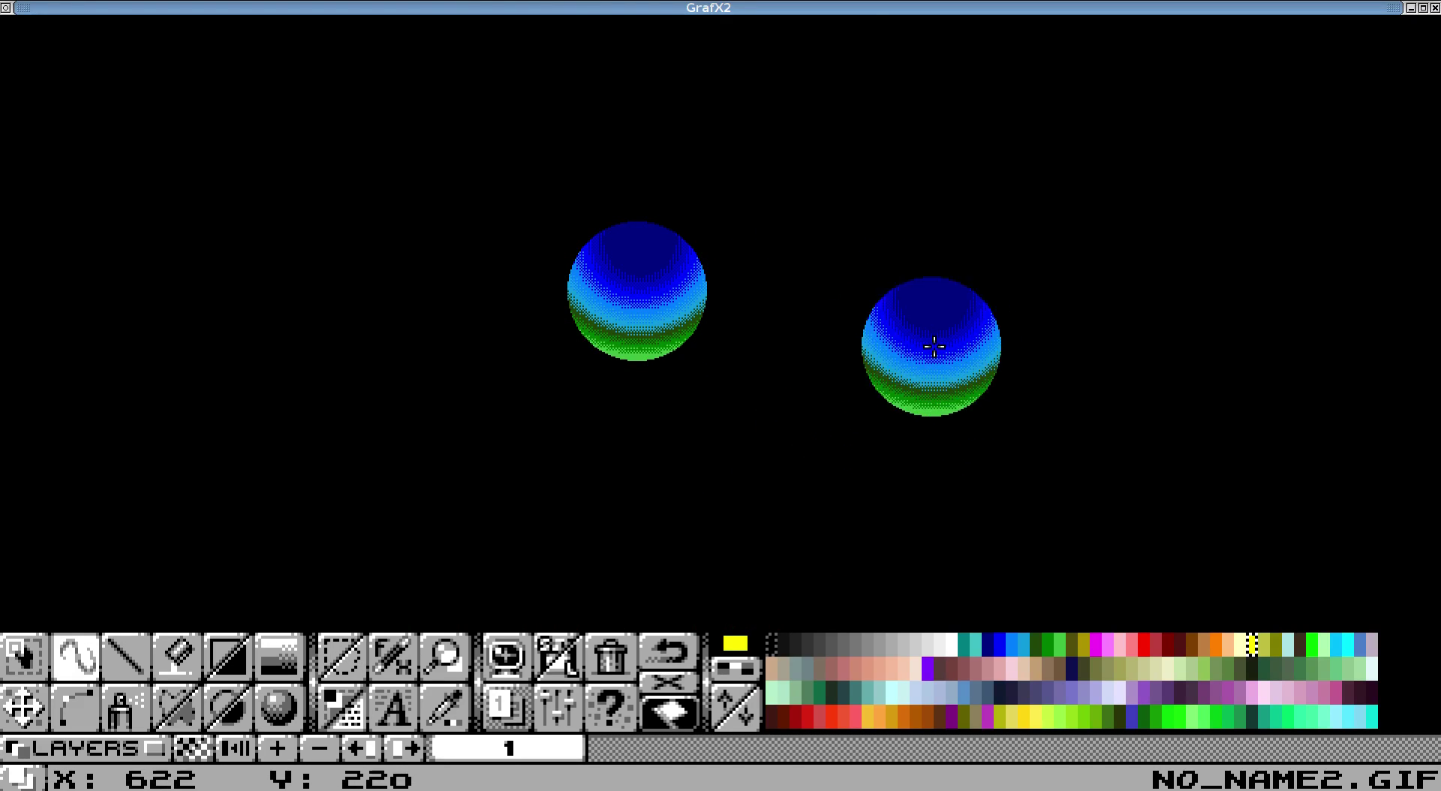
# Step: Toggle between spare and main pages with x, ending on the main page with Brush effects open
pyautogui.press('x')
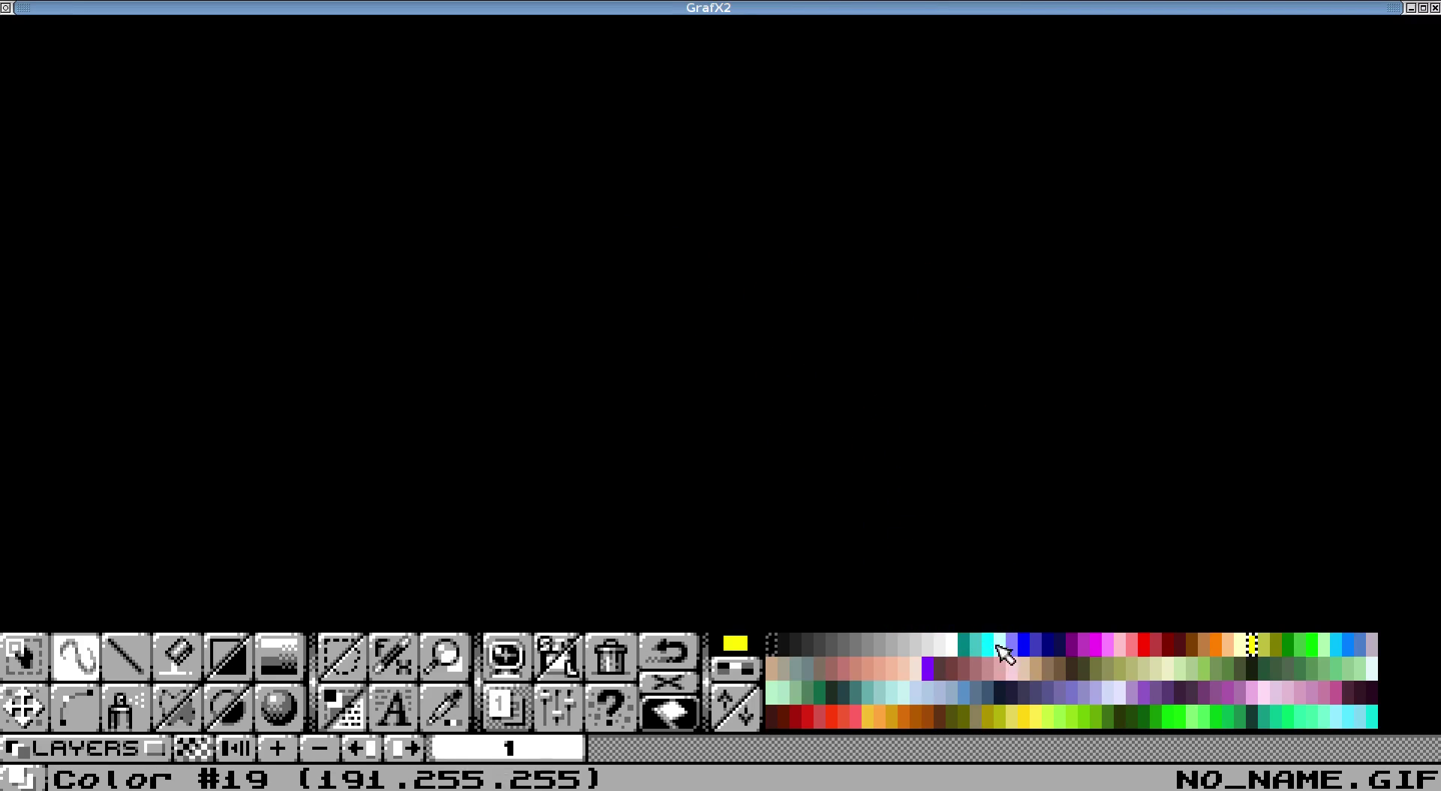
pyautogui.press('x')
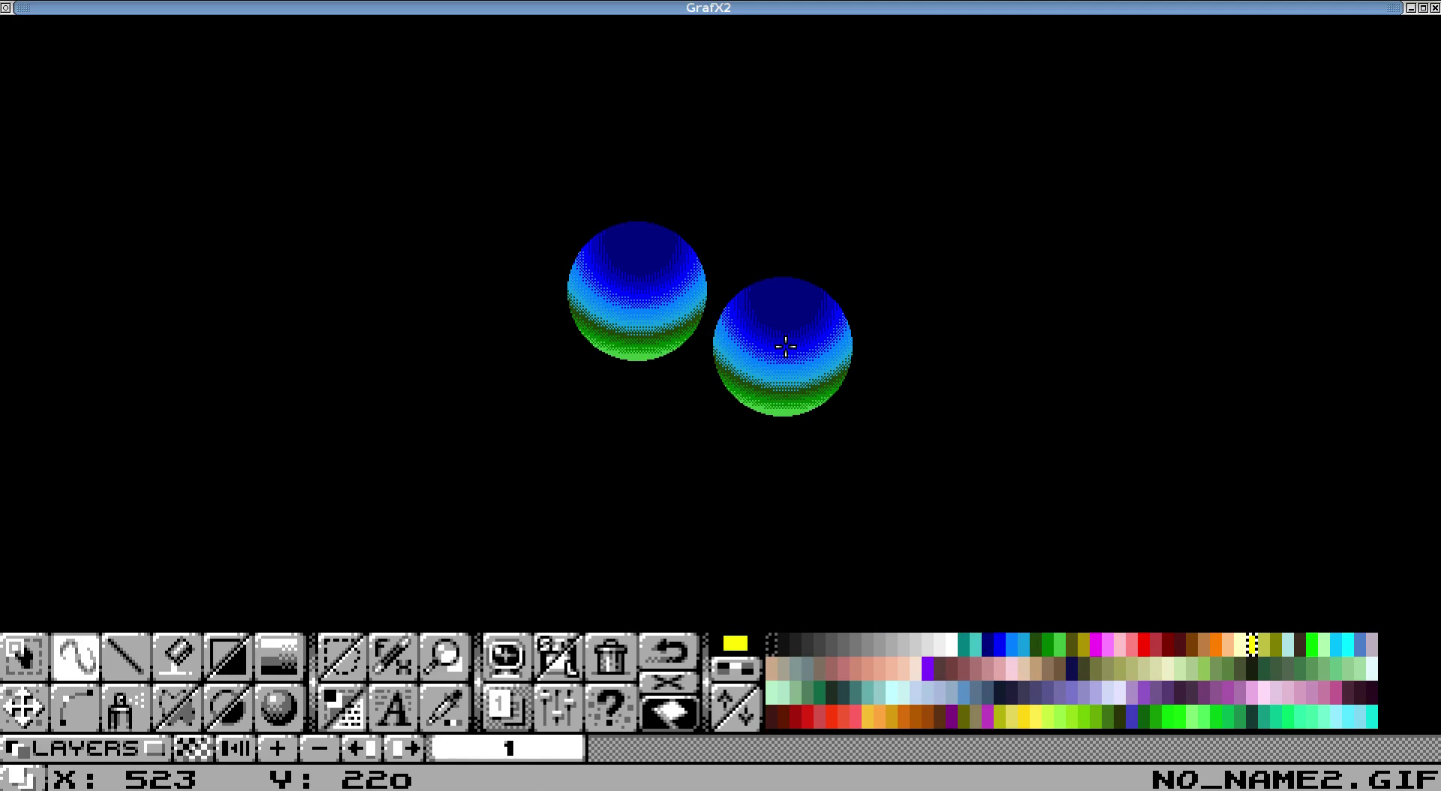
pyautogui.press('x')
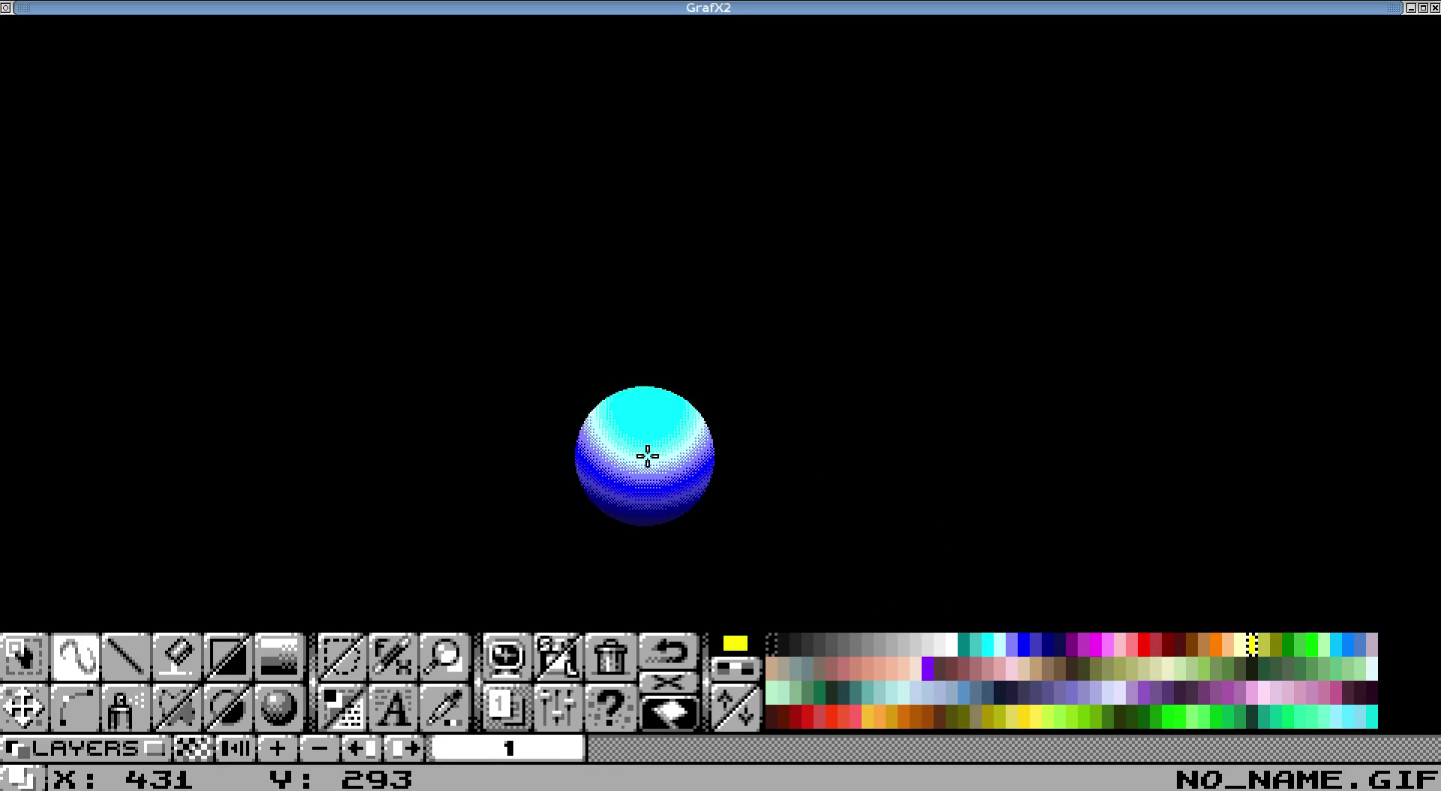
pyautogui.click(364, 692)
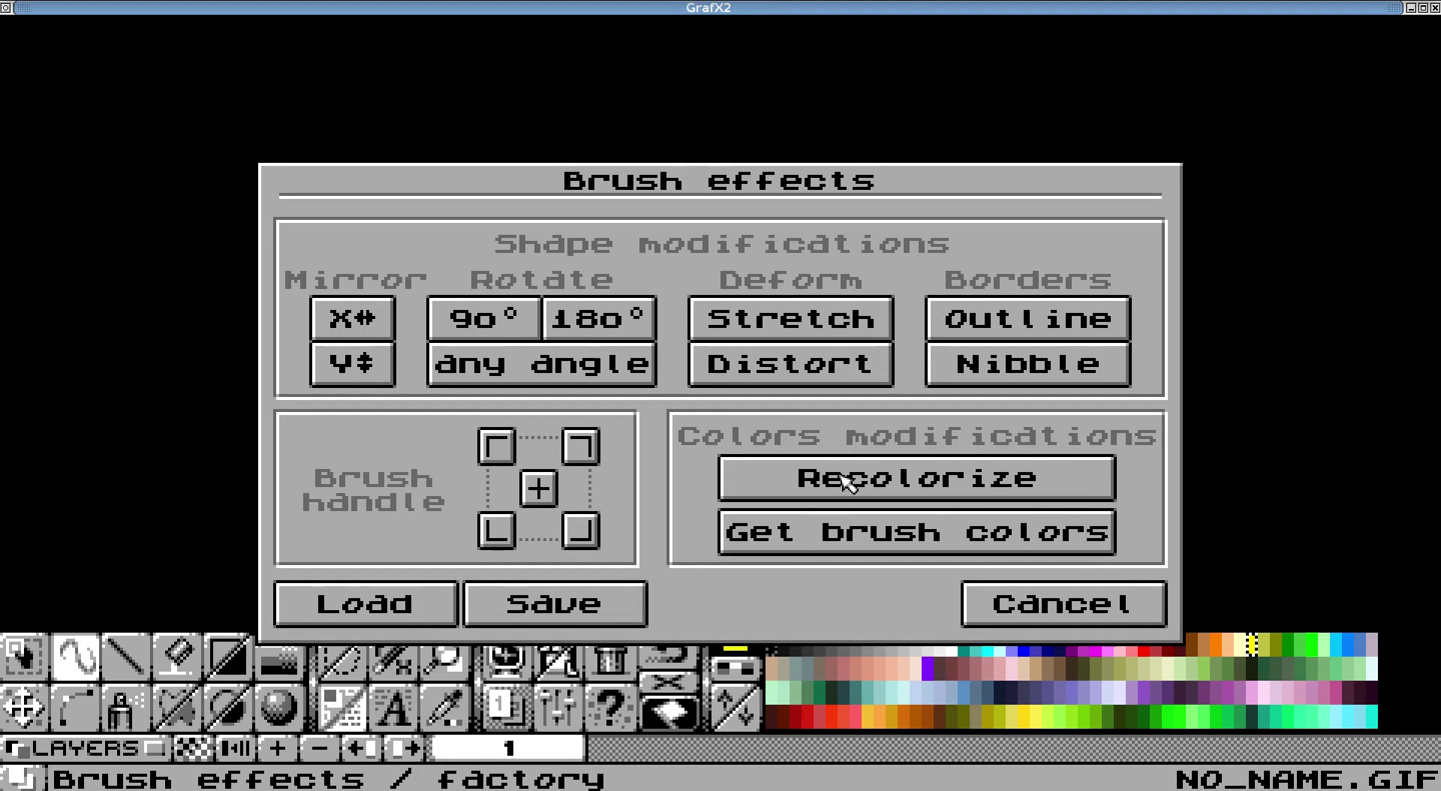
# Step: Recolorize the sphere brush, stamp a blue-green copy on the main page, and compare it with the spare page
pyautogui.click(846, 483)
pyautogui.click(460, 319)
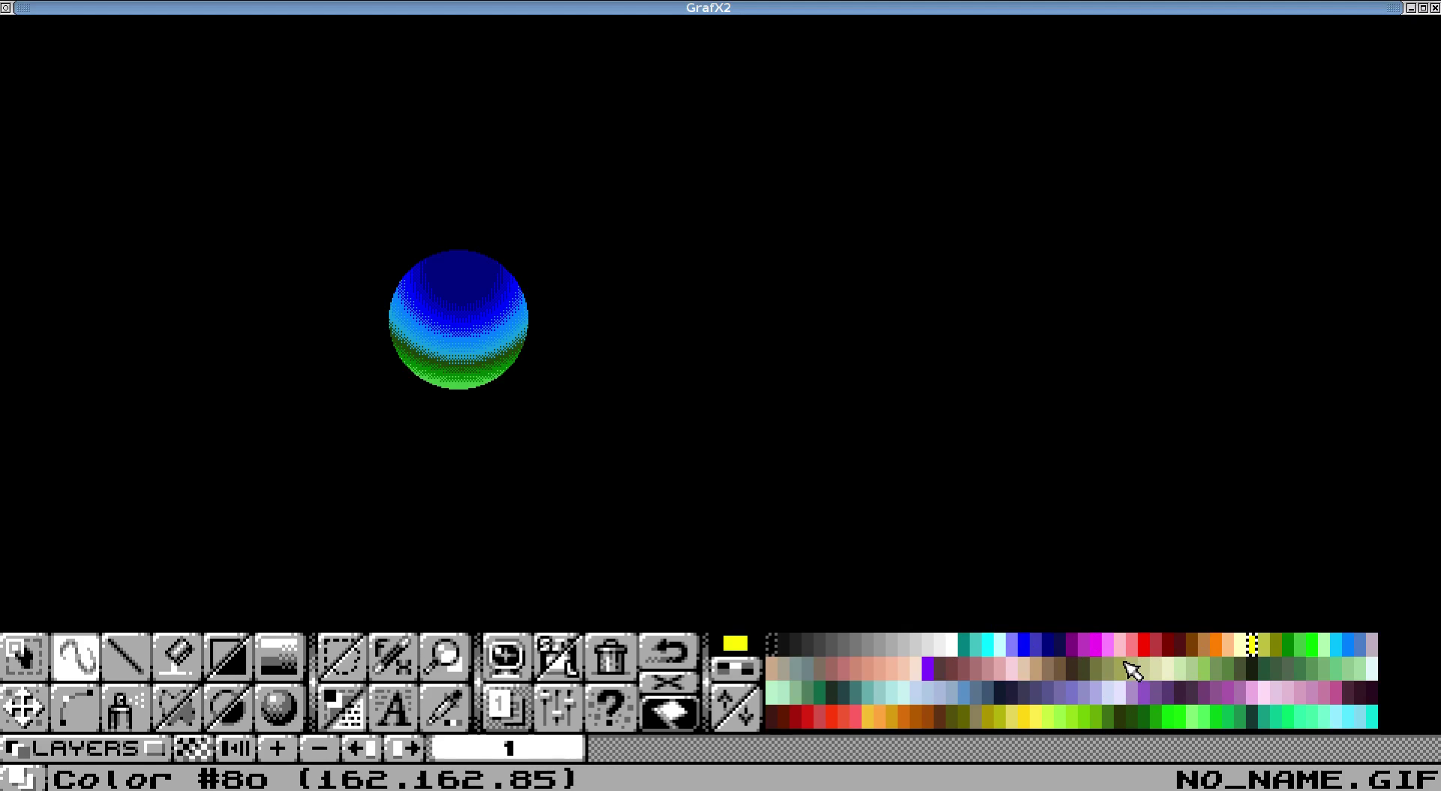
pyautogui.press('Tab')
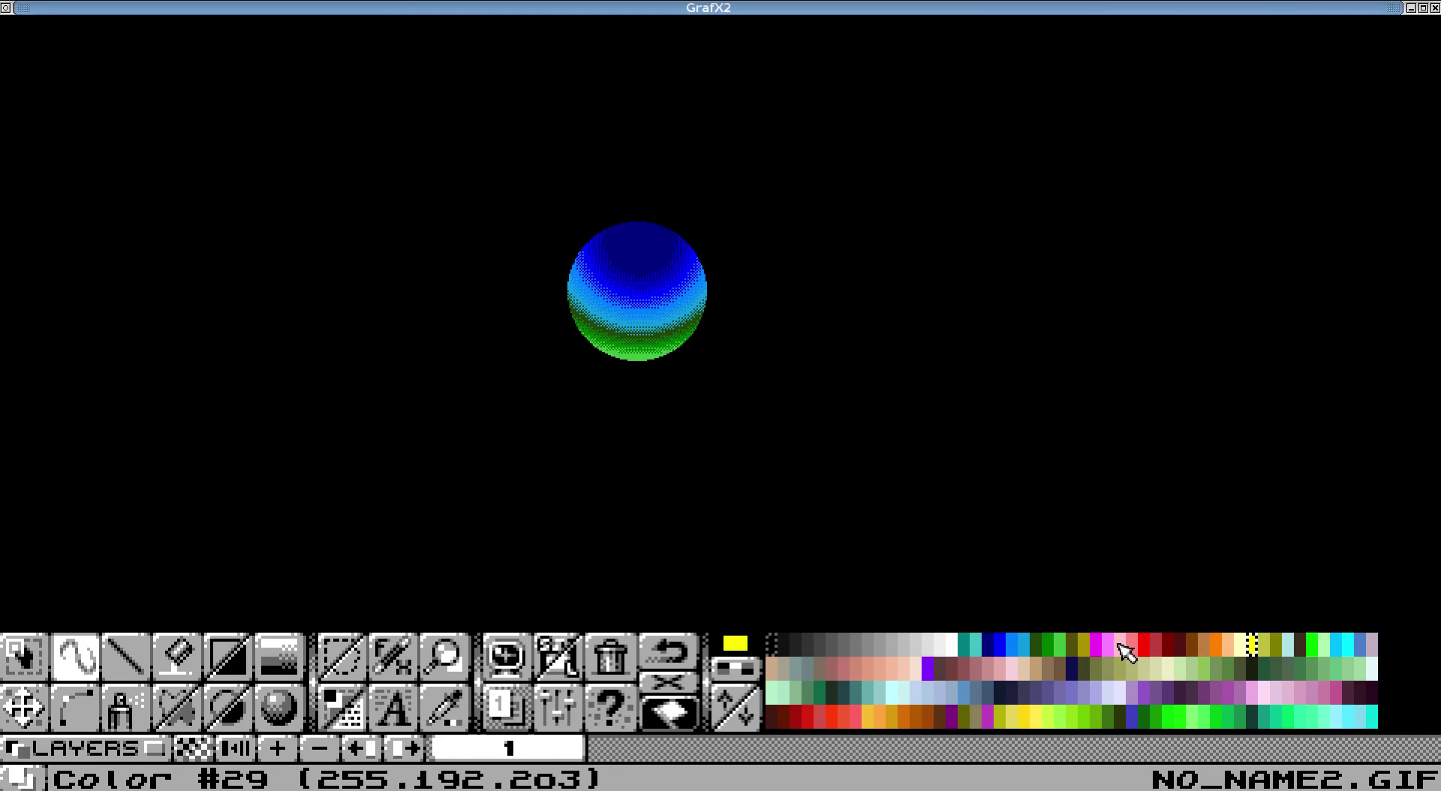
pyautogui.press('Tab')
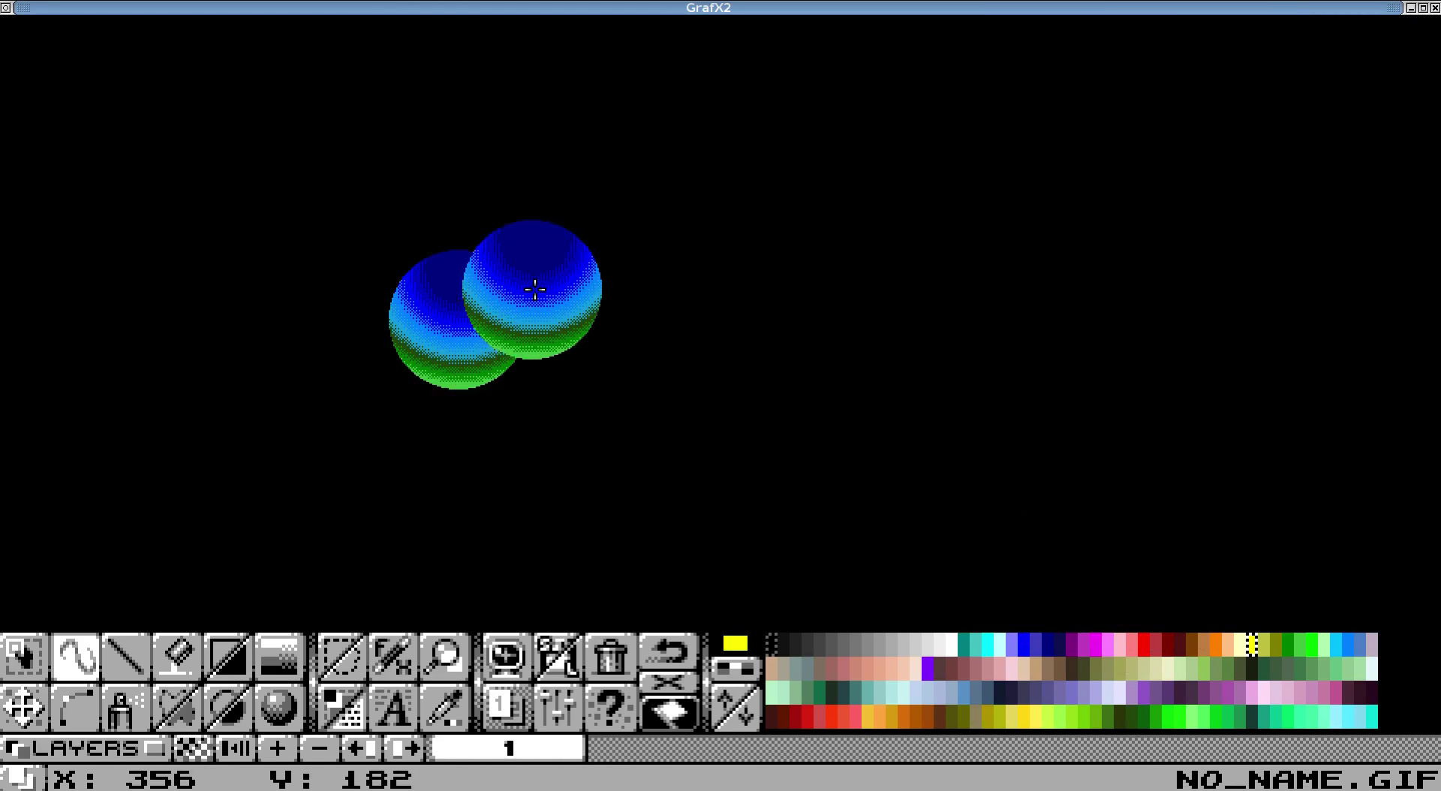
pyautogui.press('Tab')
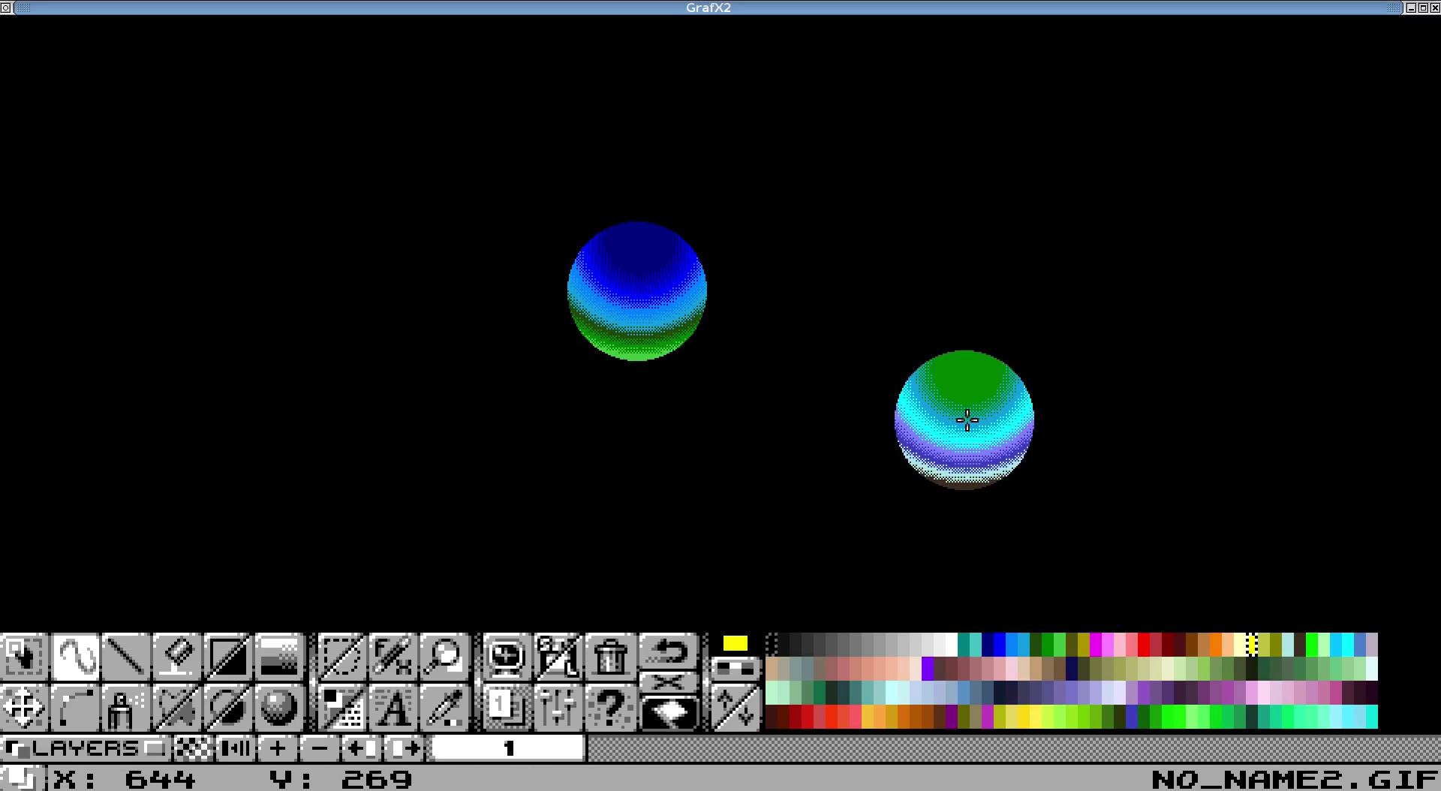
pyautogui.press('Tab')
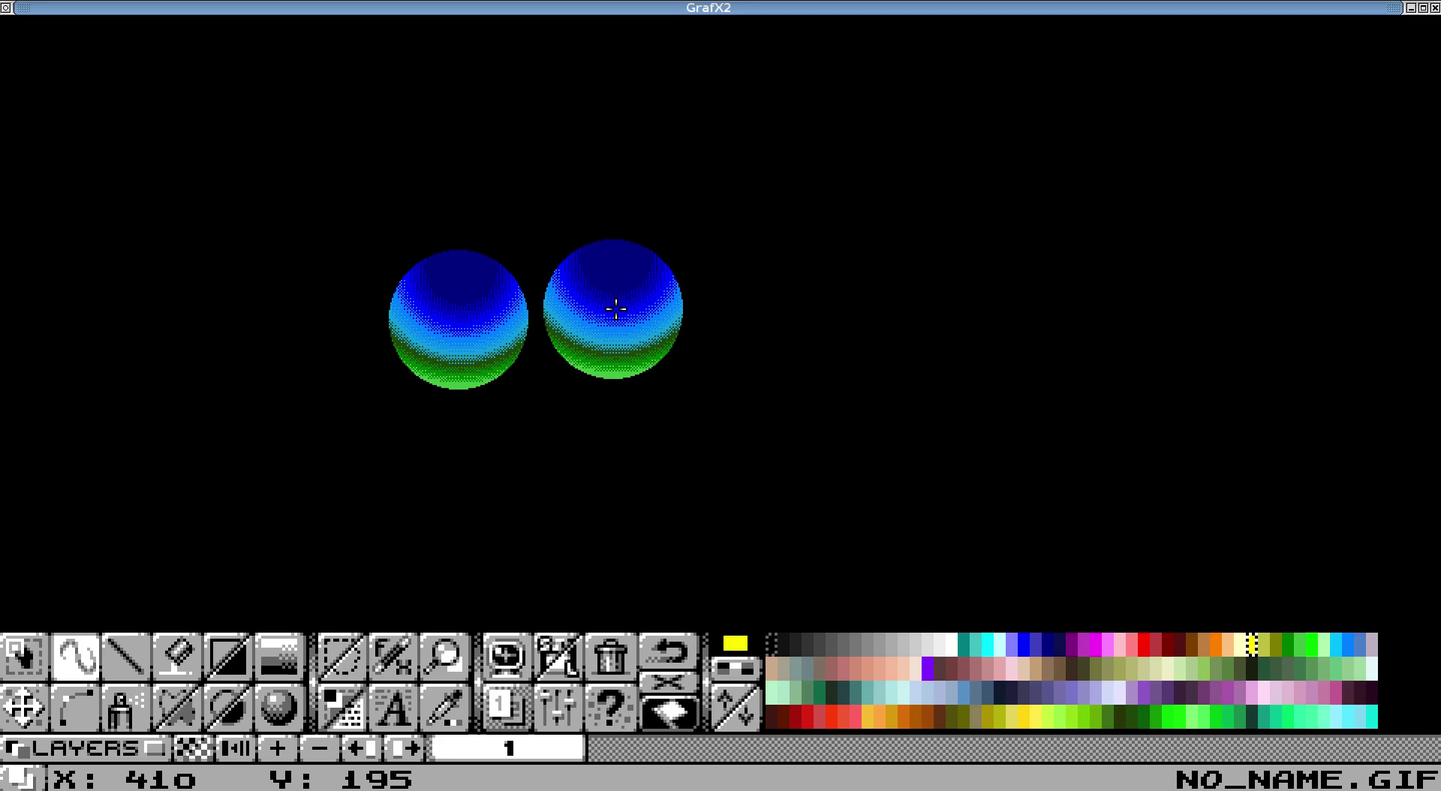
pyautogui.press('Tab')
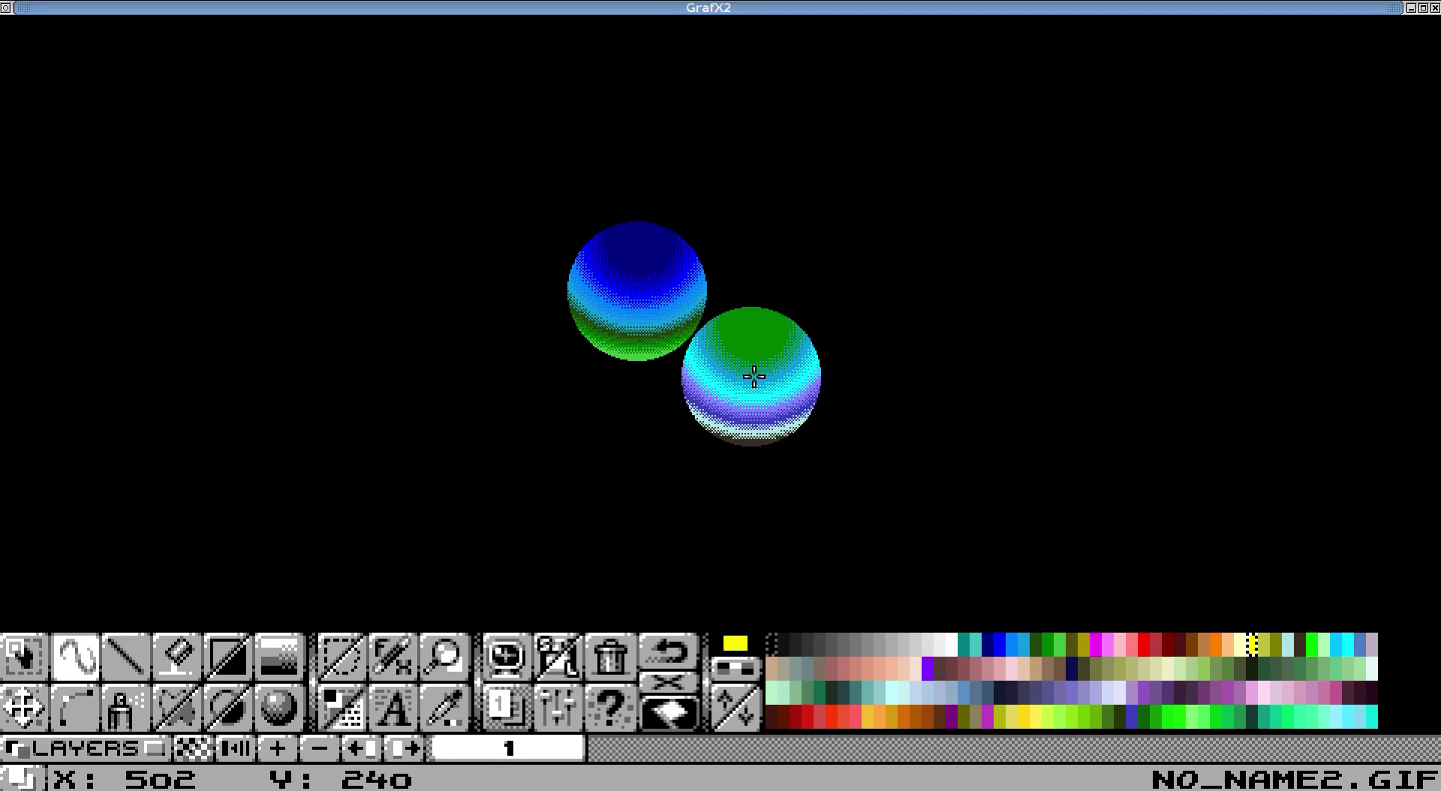
# Step: Return to the 1-pixel brush and pick the sphere's dark blue, colour 18
pyautogui.press('.')
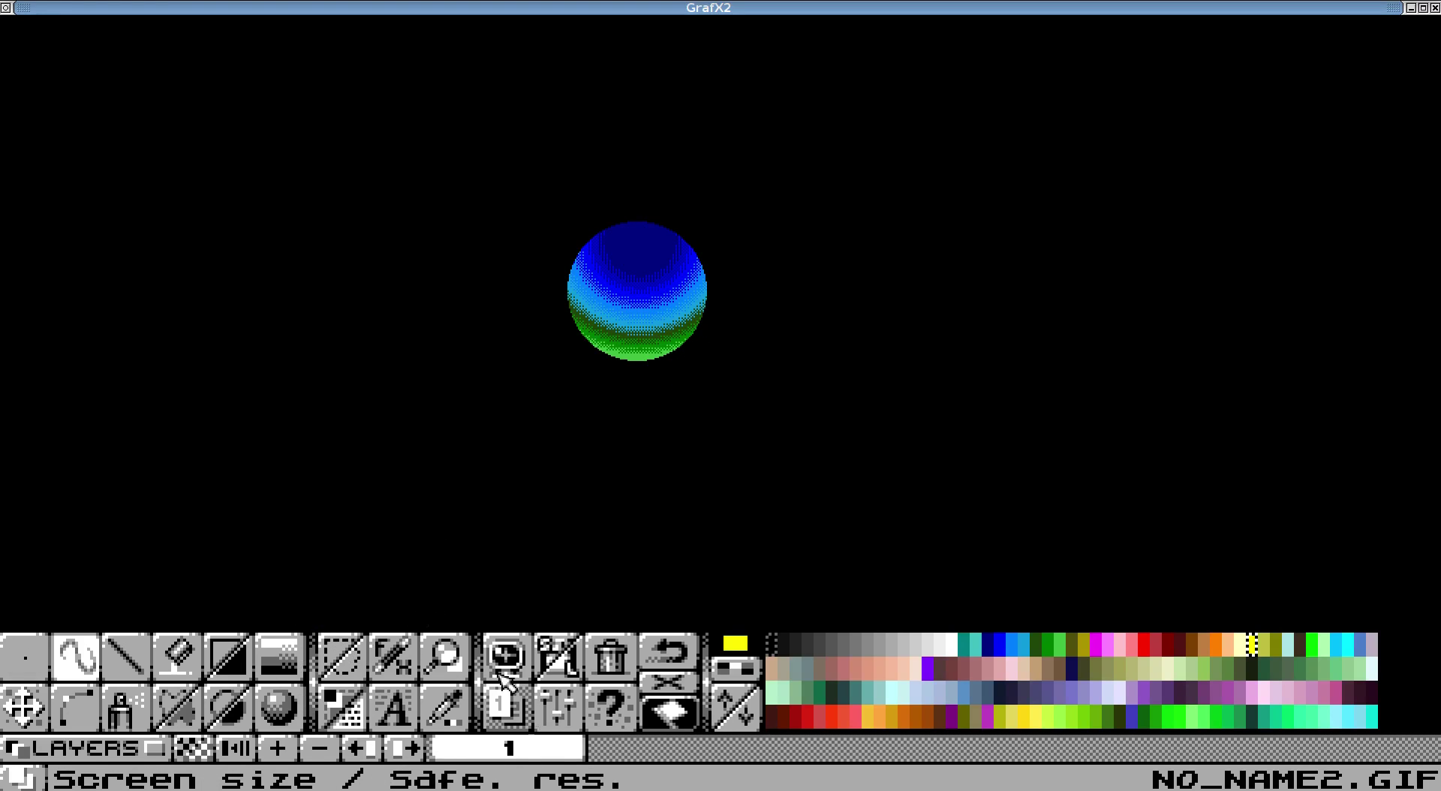
pyautogui.click(445, 705)
pyautogui.click(640, 240)
# Step: Set palette colour 18 to pure yellow (255,255,0) in the palette editor
pyautogui.doubleClick(990, 650)
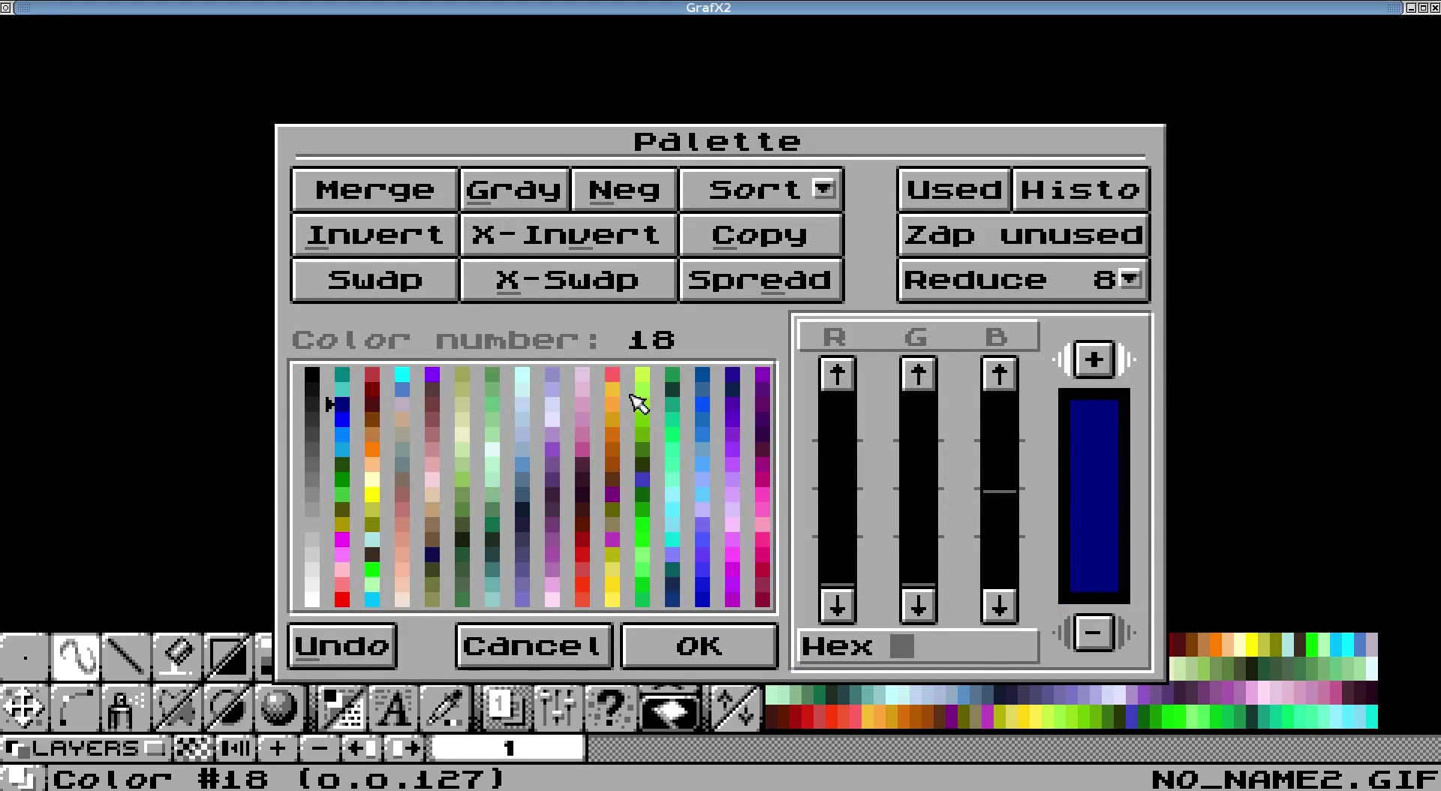
pyautogui.moveTo(999, 481); pyautogui.dragTo(1000, 451)
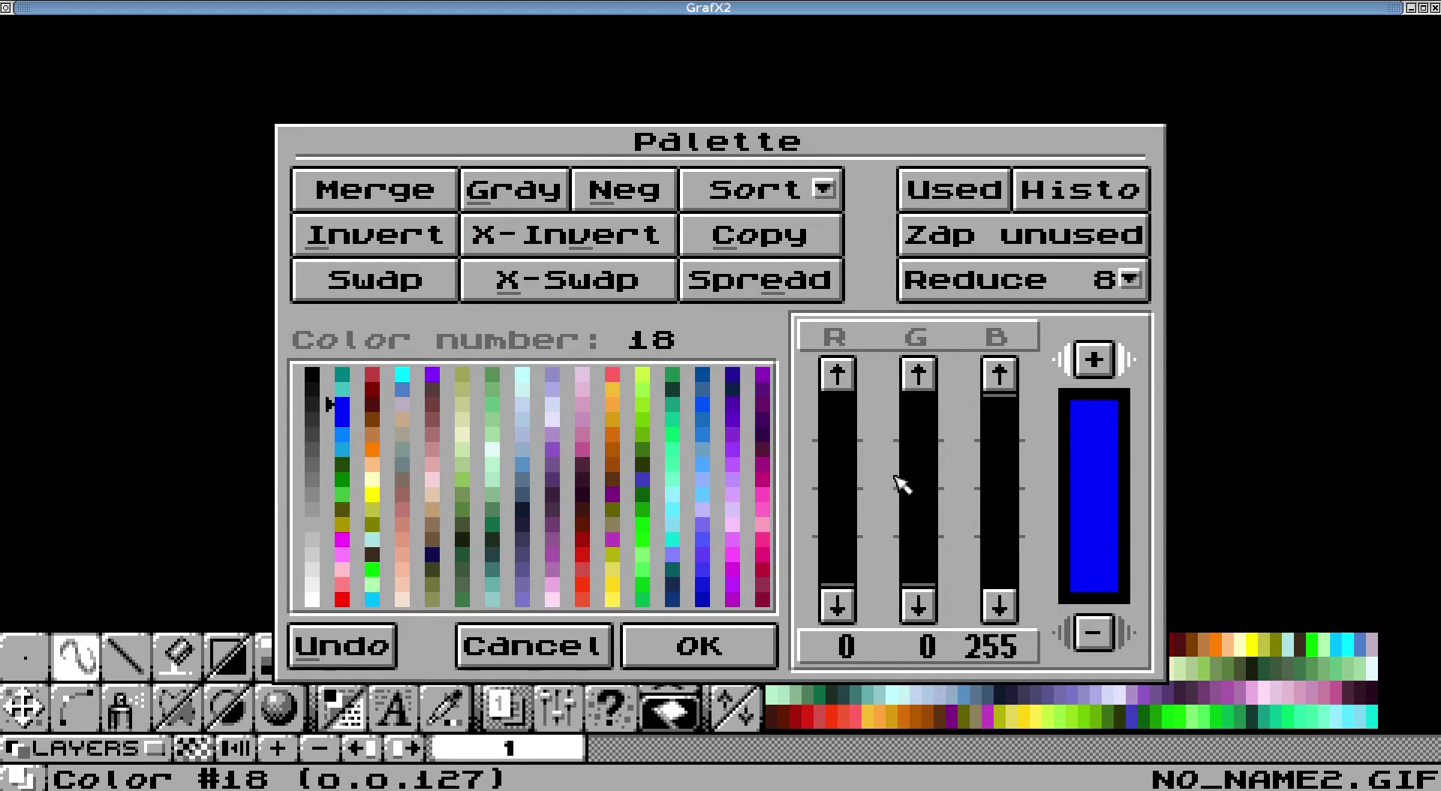
pyautogui.moveTo(901, 484); pyautogui.dragTo(915, 413)
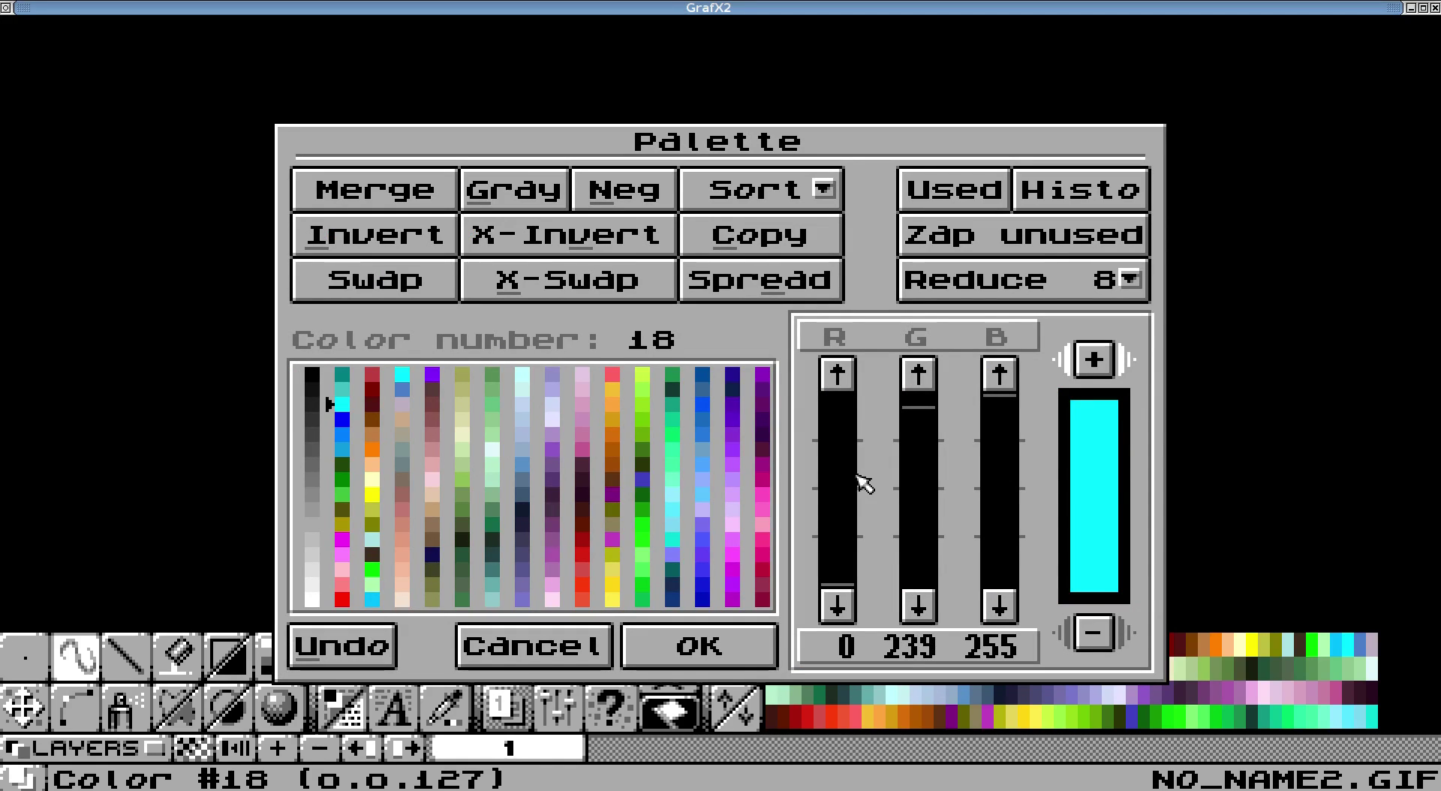
pyautogui.moveTo(857, 475); pyautogui.dragTo(835, 511)
pyautogui.moveTo(933, 425)
pyautogui.mouseDown()
pyautogui.moveTo(930, 528)
pyautogui.moveTo(922, 411)
pyautogui.mouseUp()
pyautogui.moveTo(857, 467); pyautogui.dragTo(850, 415)
pyautogui.moveTo(1000, 429); pyautogui.dragTo(1003, 522)
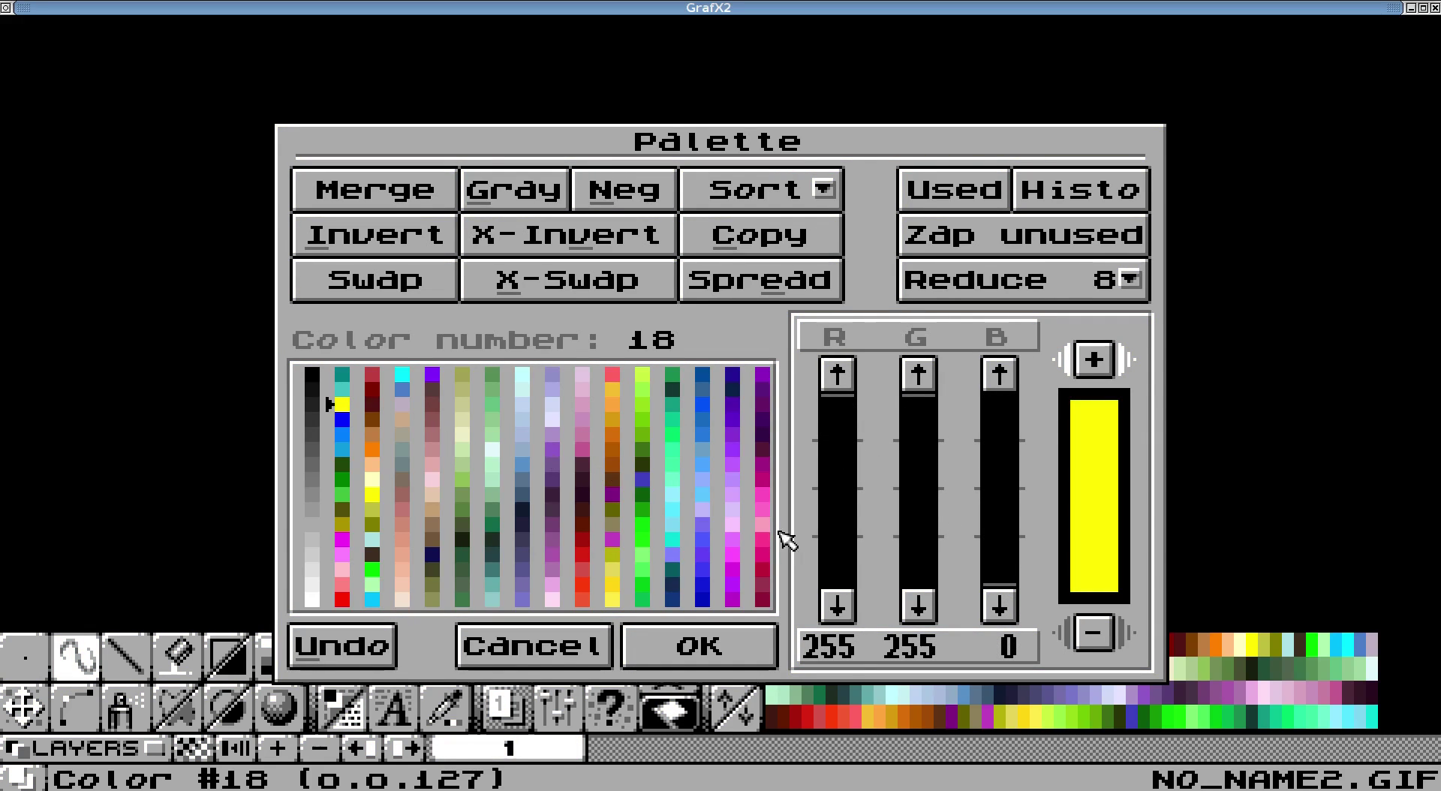
pyautogui.click(662, 646)
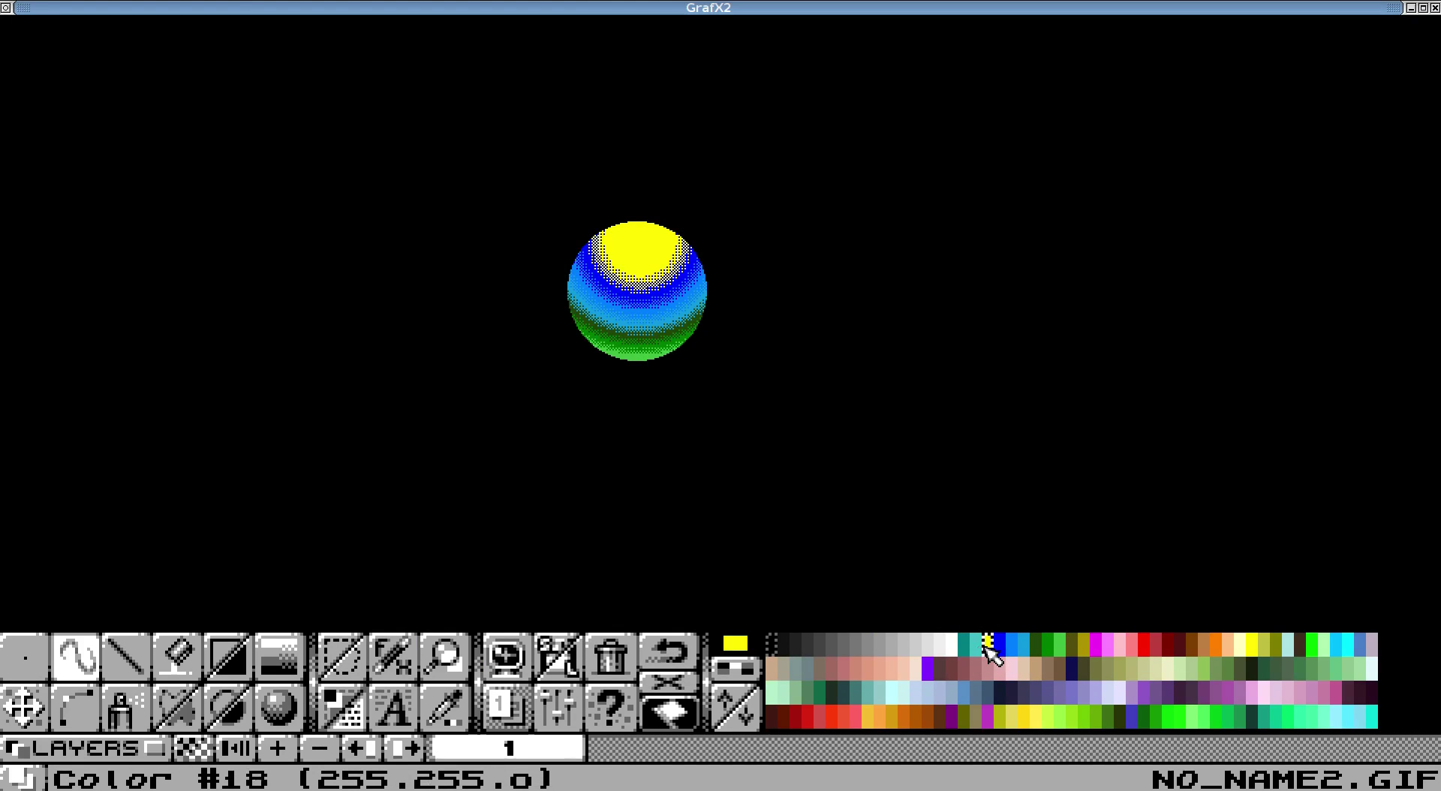
# Step: Change palette colour 18 from yellow to peach
pyautogui.press('p')
pyautogui.moveTo(920, 495); pyautogui.dragTo(927, 439)
pyautogui.click(998, 475)
pyautogui.click(733, 649)
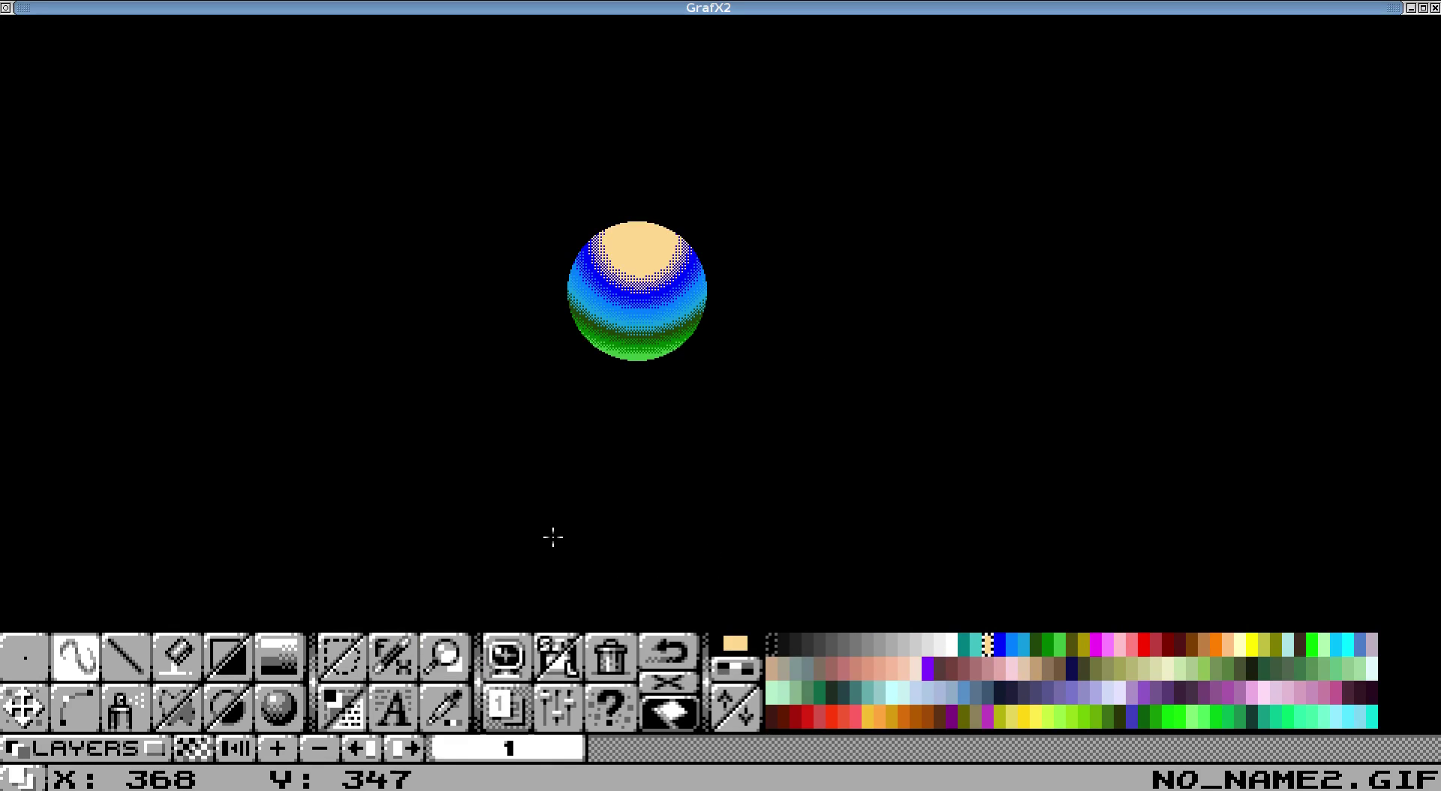
# Step: Grab the peach-topped sphere as a brush and stamp a recolorized copy on the main picture
pyautogui.click(339, 655)
pyautogui.moveTo(548, 204); pyautogui.dragTo(728, 400)
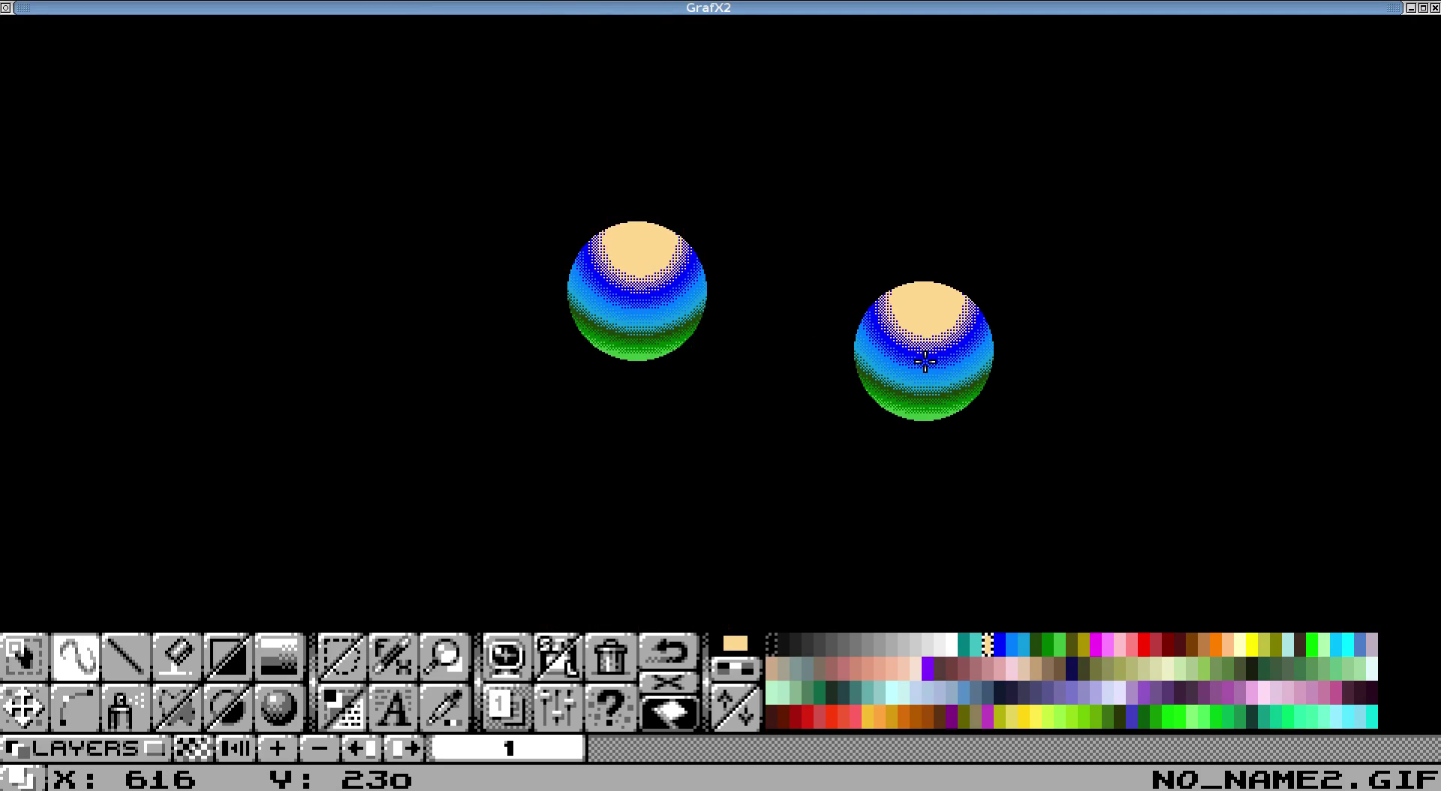
pyautogui.press('x')
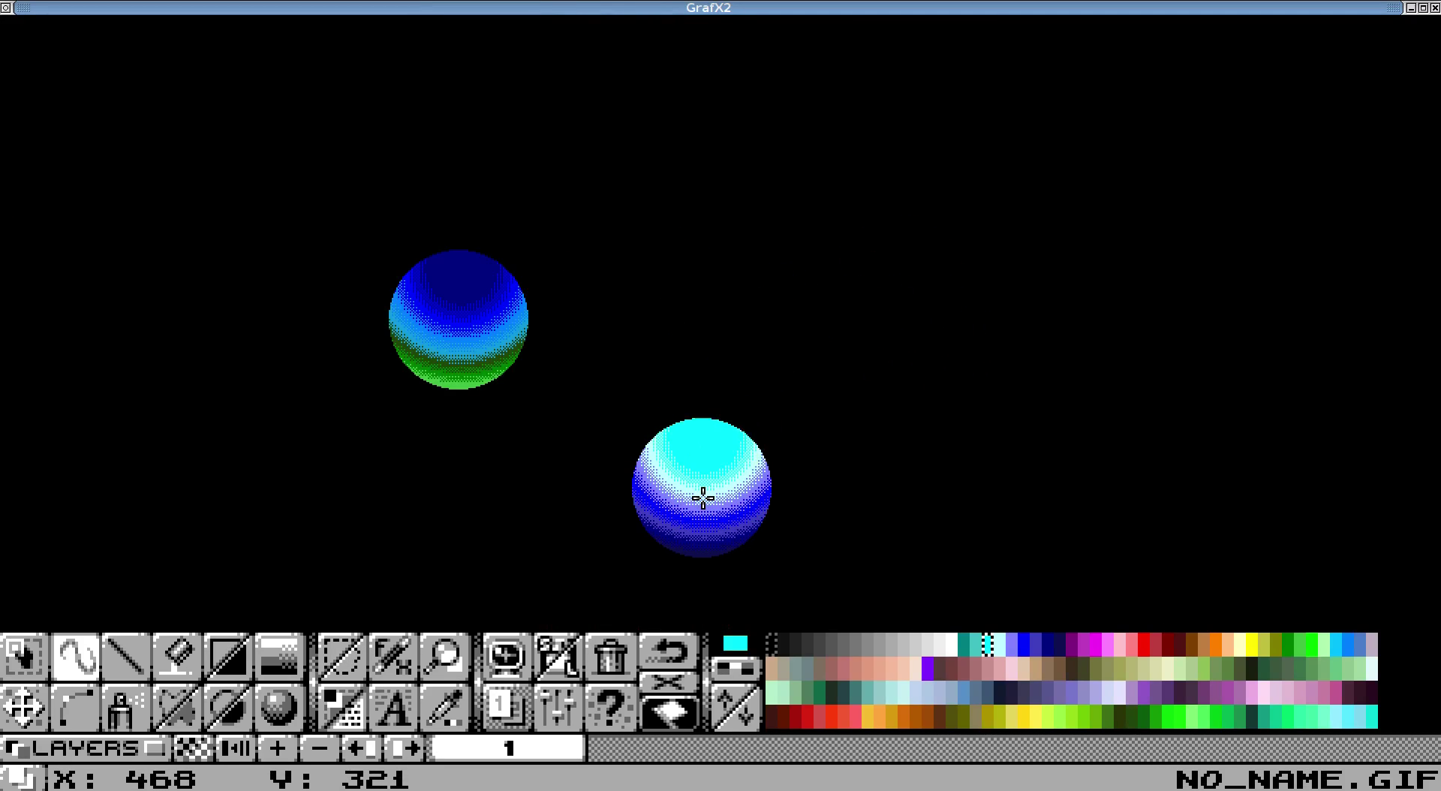
pyautogui.click(357, 697)
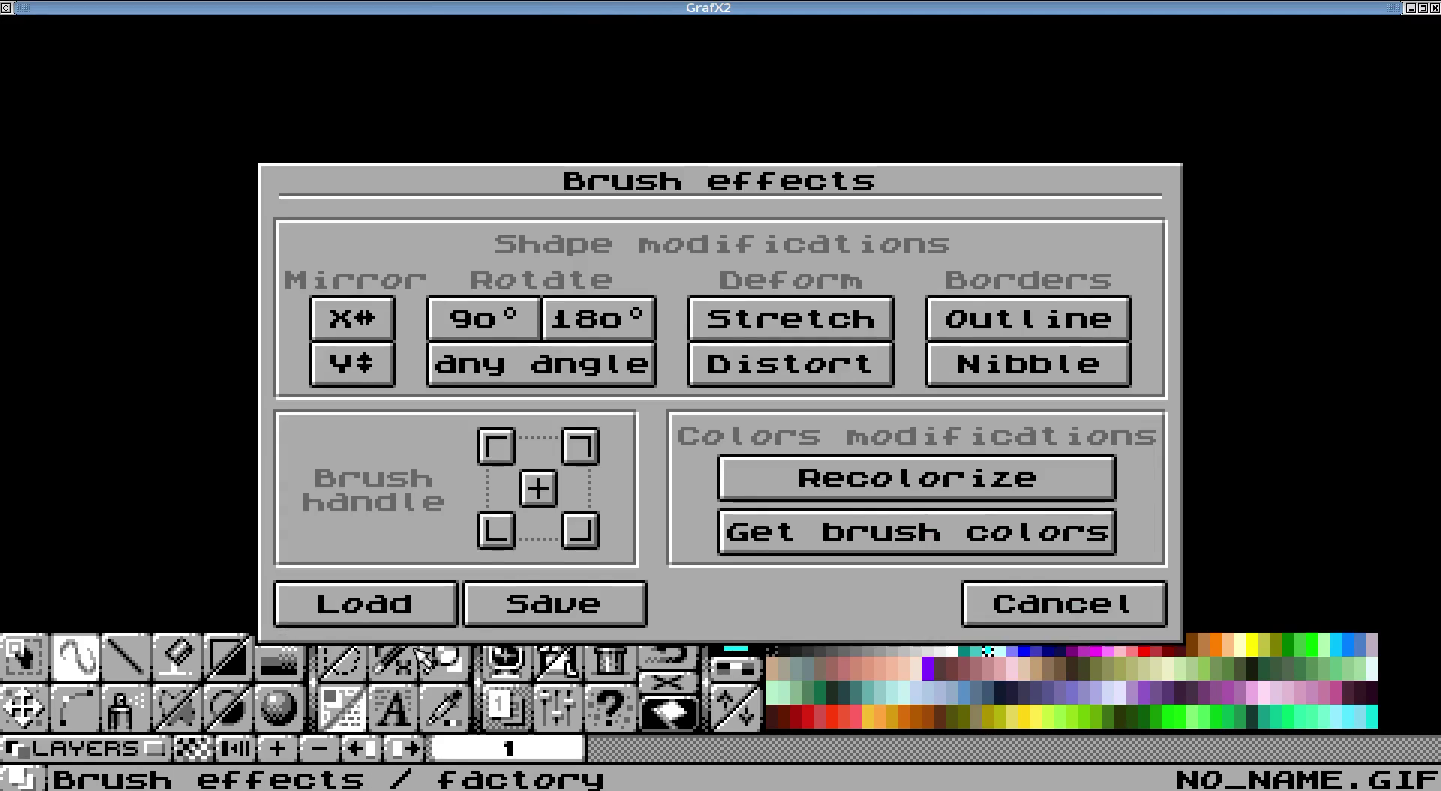
pyautogui.click(815, 500)
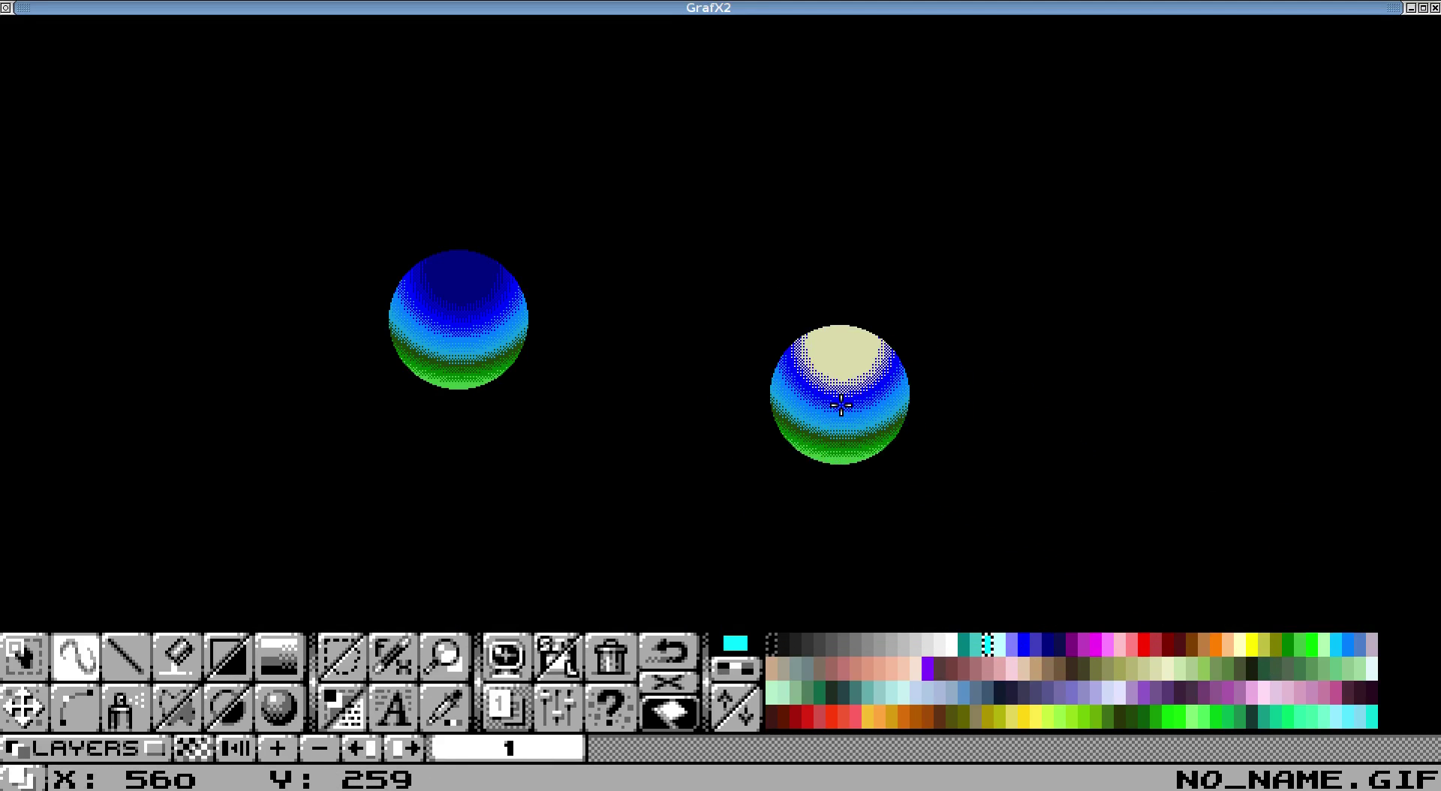
pyautogui.click(788, 398)
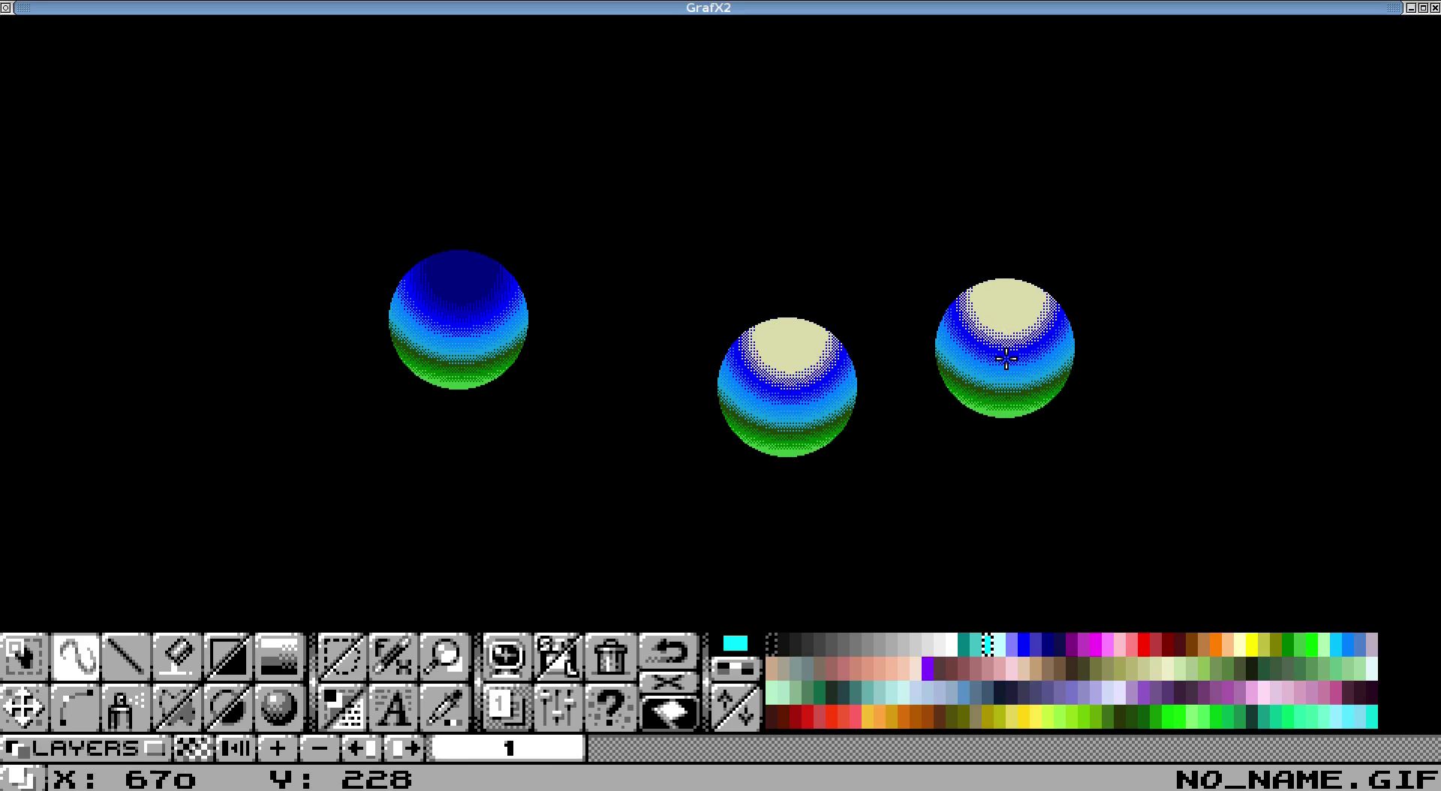
# Step: Compare the spare and main pages, then reset to the default small brush
pyautogui.press('Tab')
pyautogui.press('Tab')
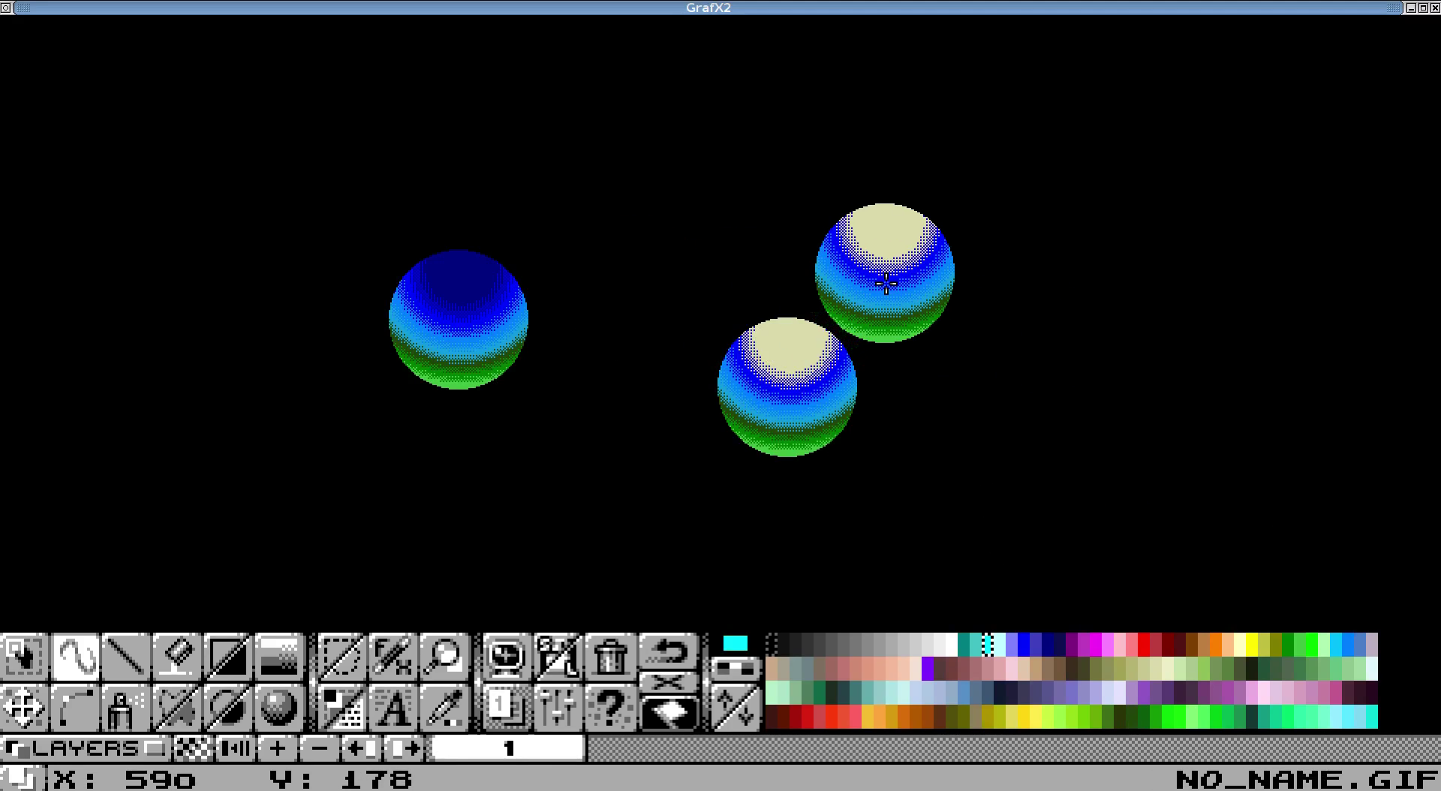
pyautogui.press('Tab')
pyautogui.press('Tab')
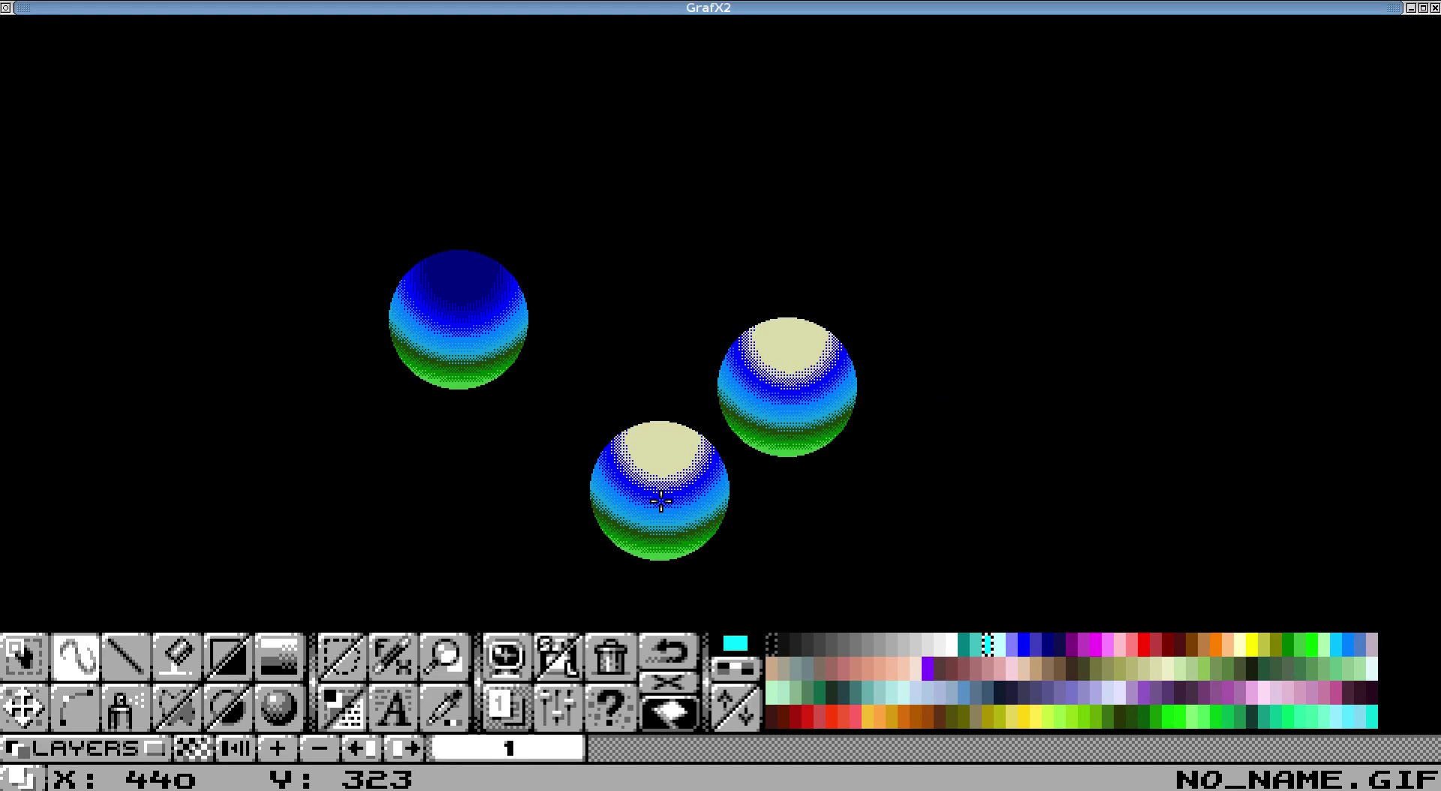
pyautogui.press('.')
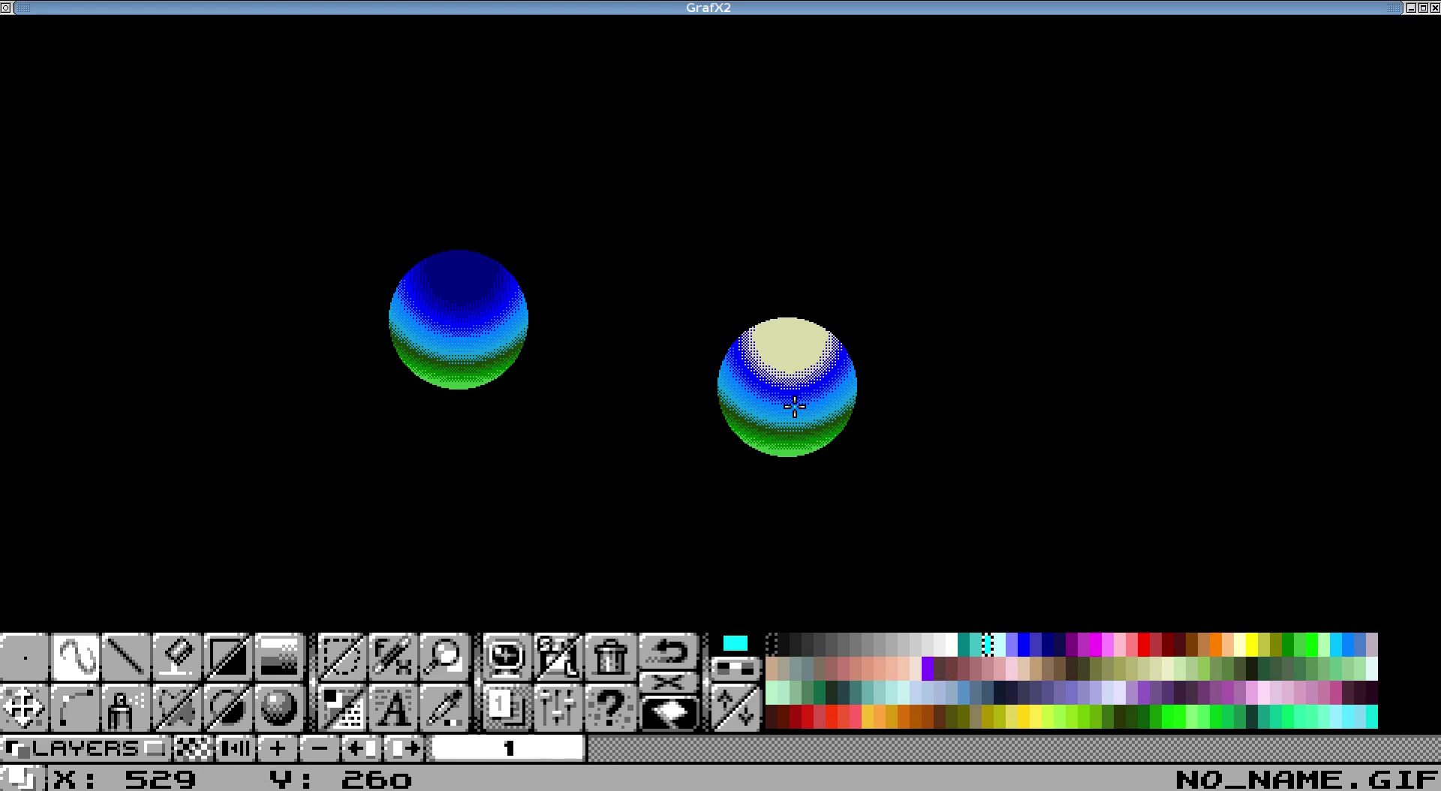
# Step: Pick the beige from the recoloured sphere, then flip between pages to the spare page
pyautogui.press('`')
pyautogui.click(818, 331)
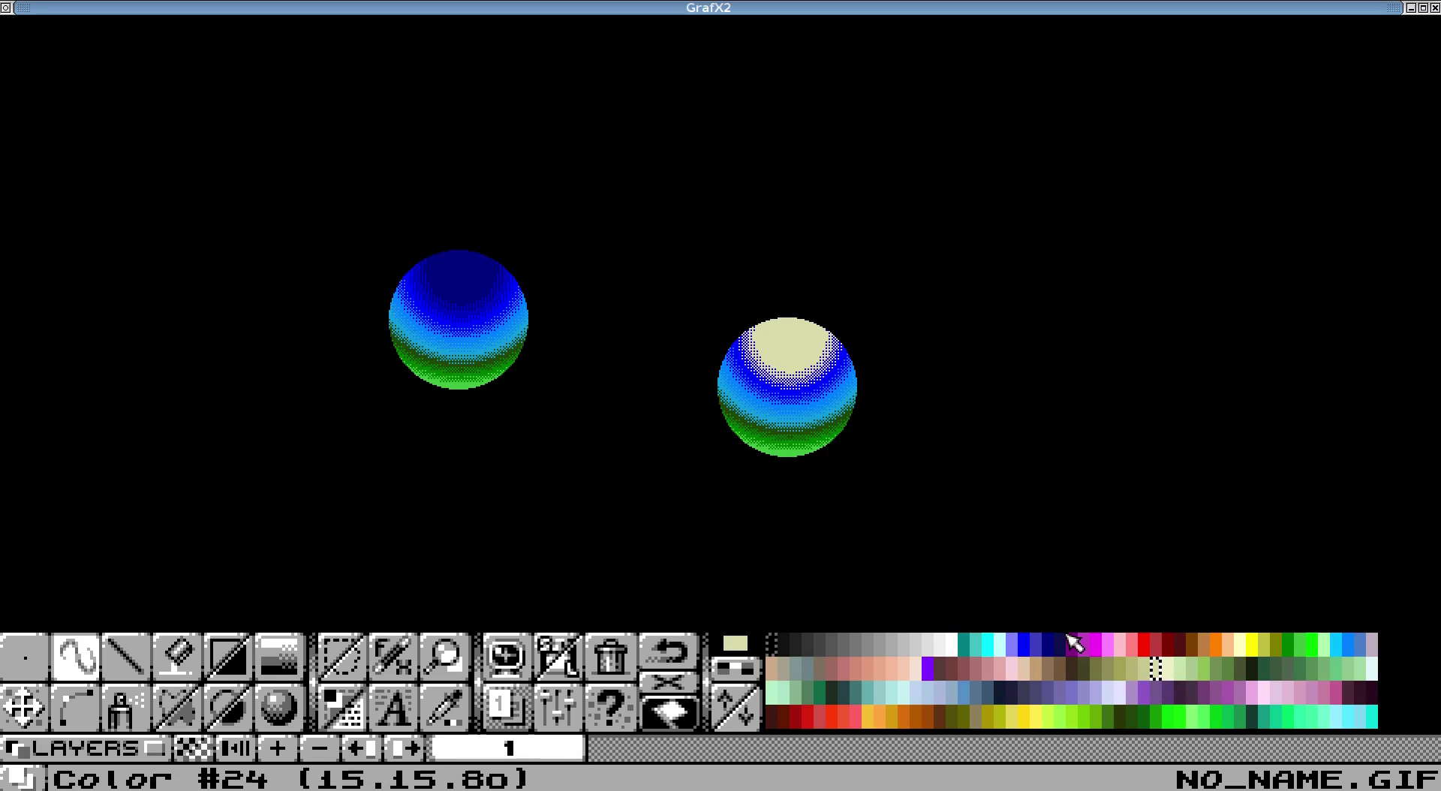
pyautogui.press('`')
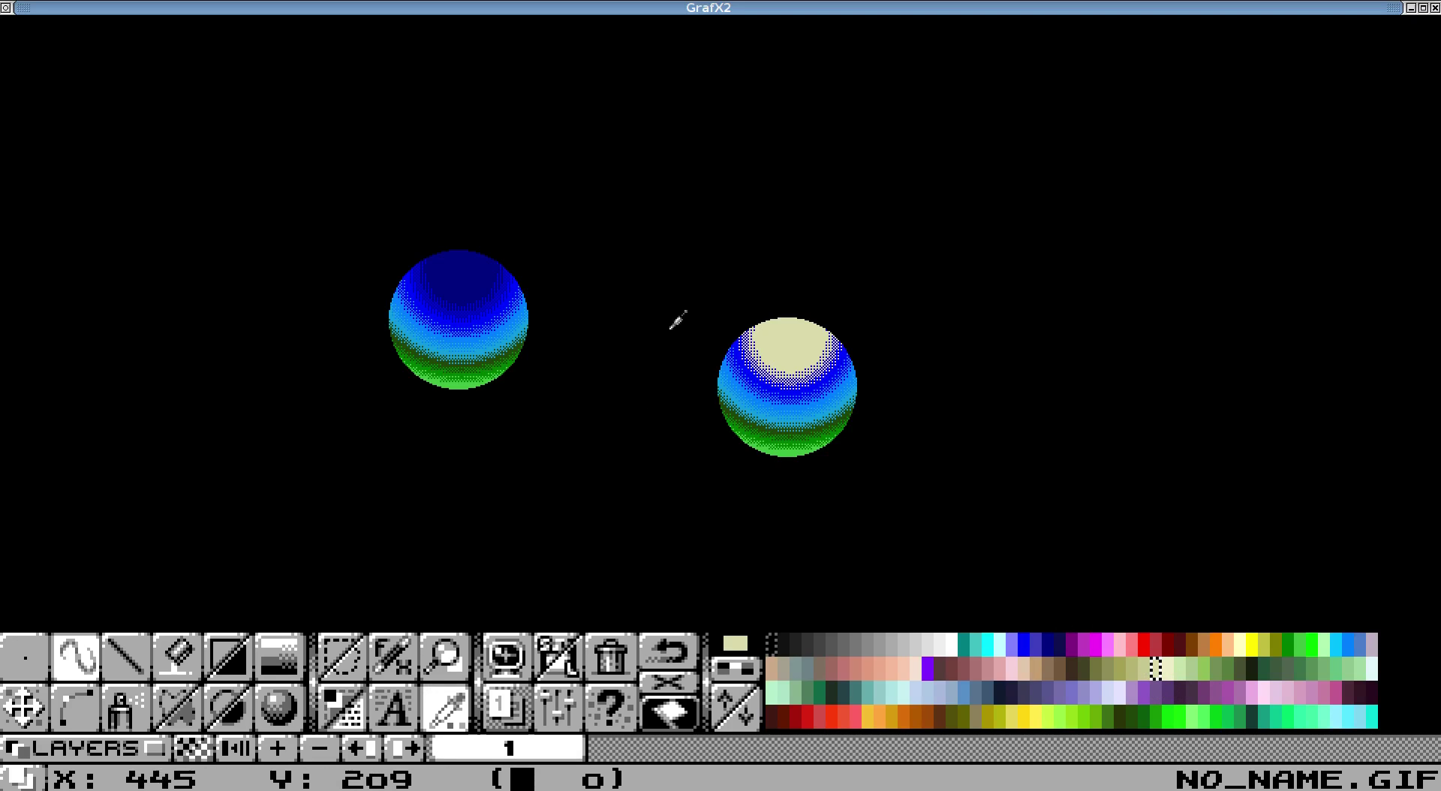
pyautogui.rightClick(582, 357)
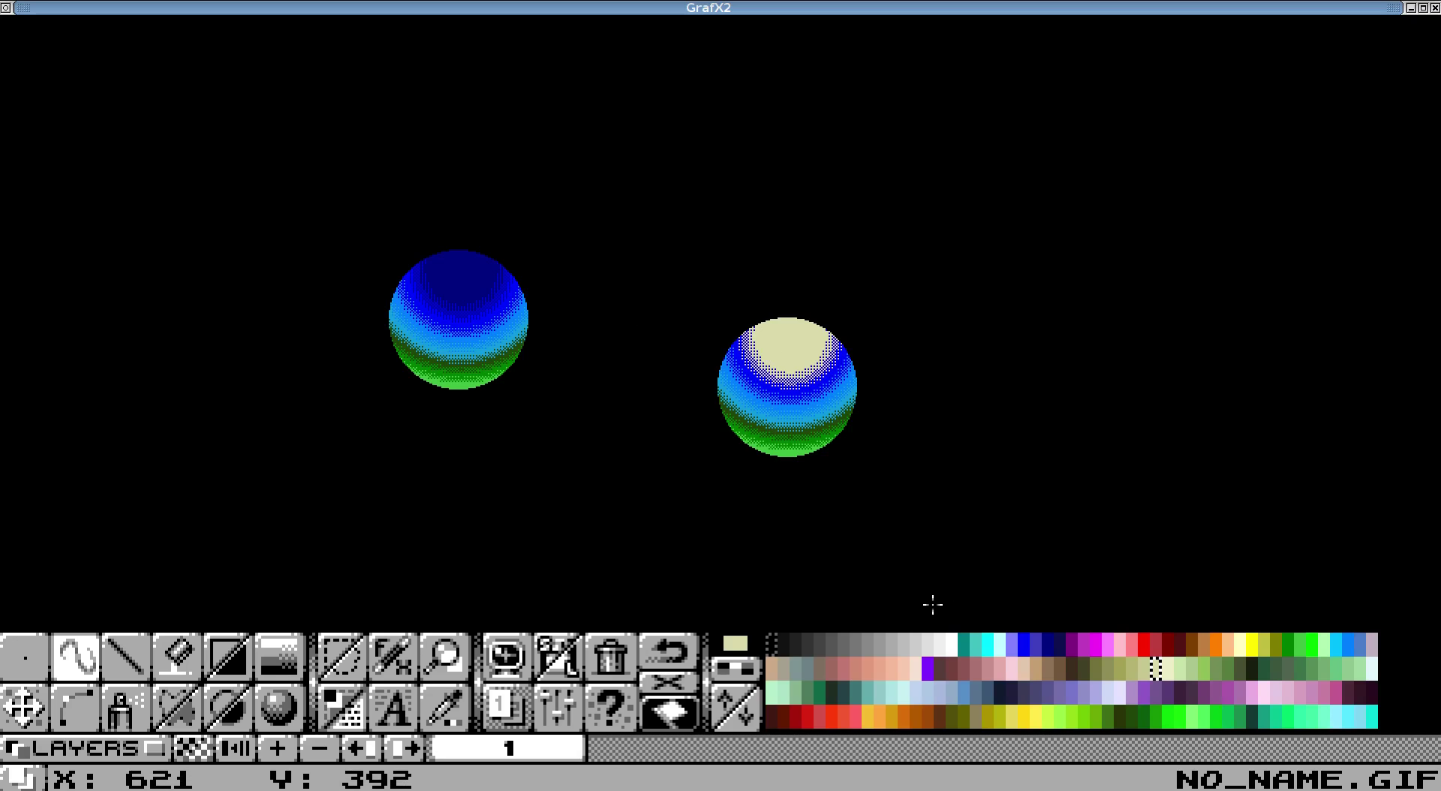
pyautogui.press('Tab')
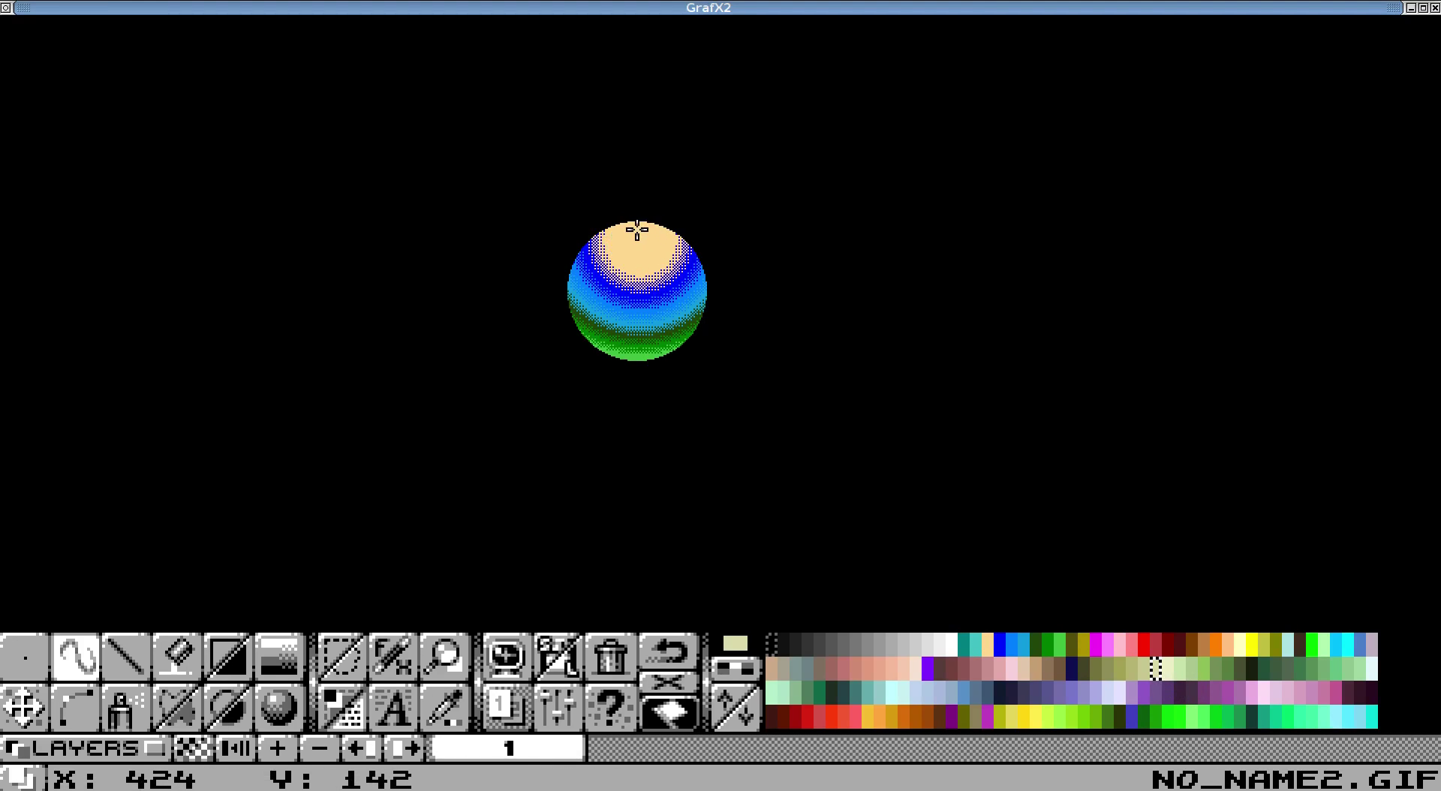
pyautogui.press('Tab')
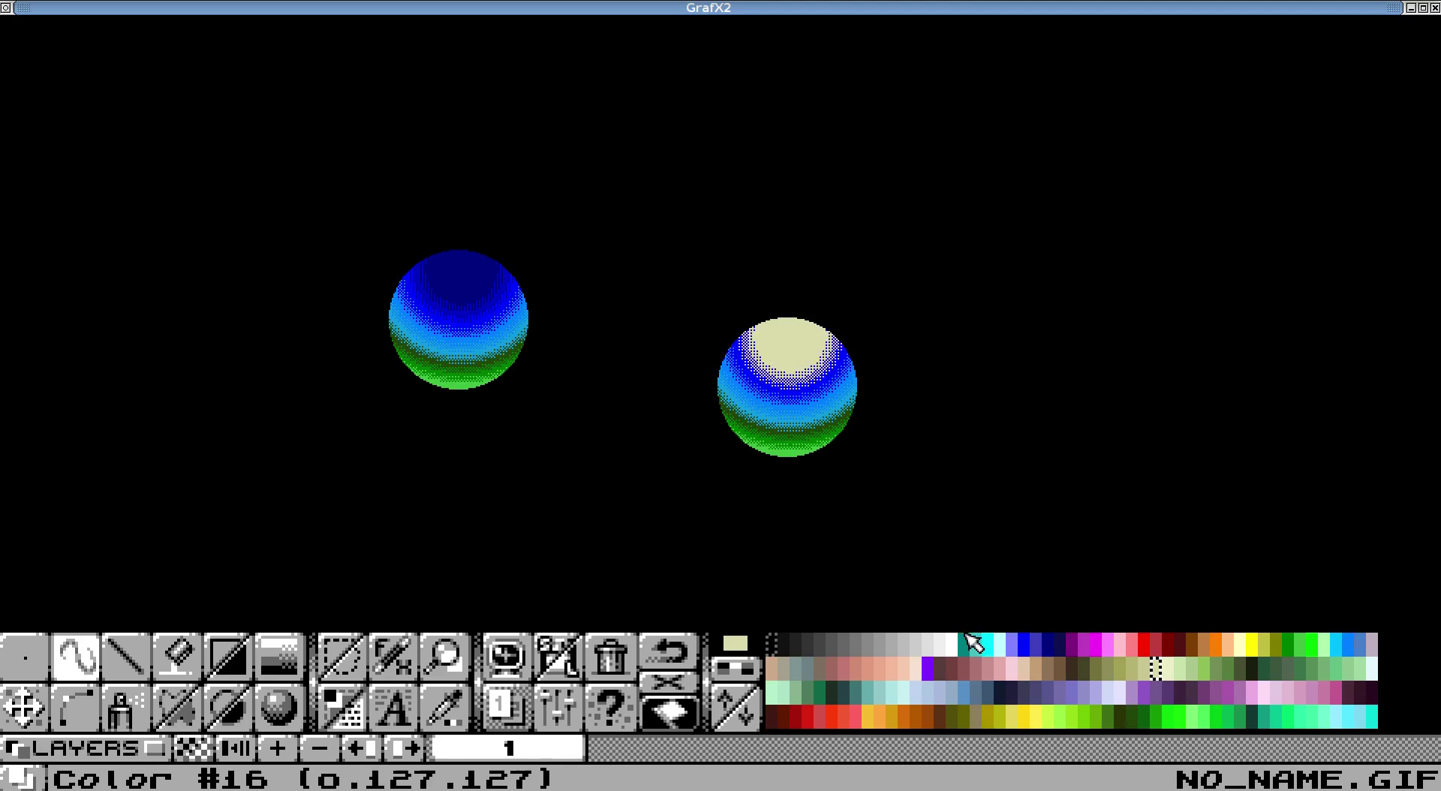
pyautogui.press('Tab')
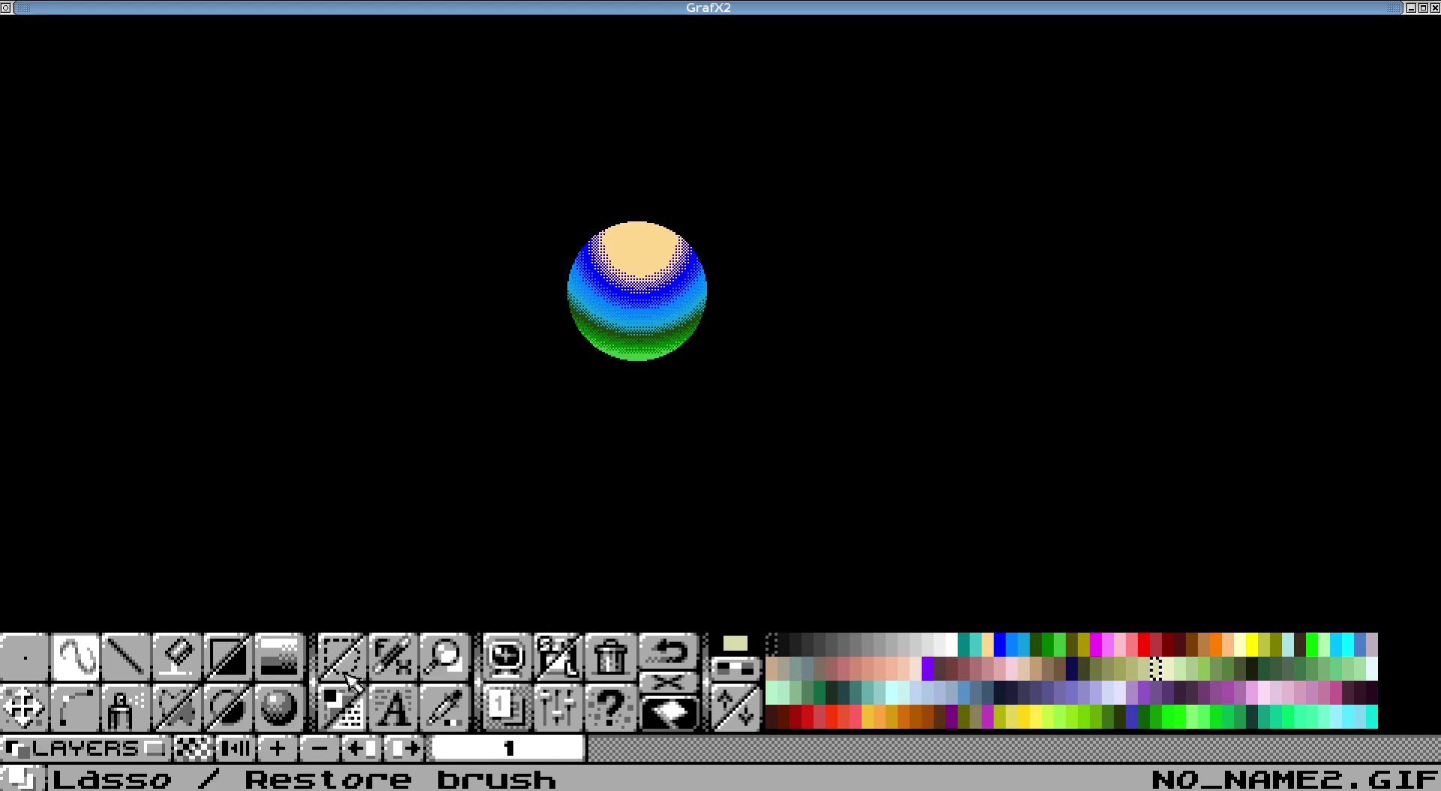
# Step: Grab the peach sphere as a brush and stamp it with Get brush colors on the main picture
pyautogui.click(342, 657)
pyautogui.moveTo(551, 208)
pyautogui.mouseDown()
pyautogui.moveTo(728, 412)
pyautogui.moveTo(728, 389)
pyautogui.mouseUp()
pyautogui.press('Tab')
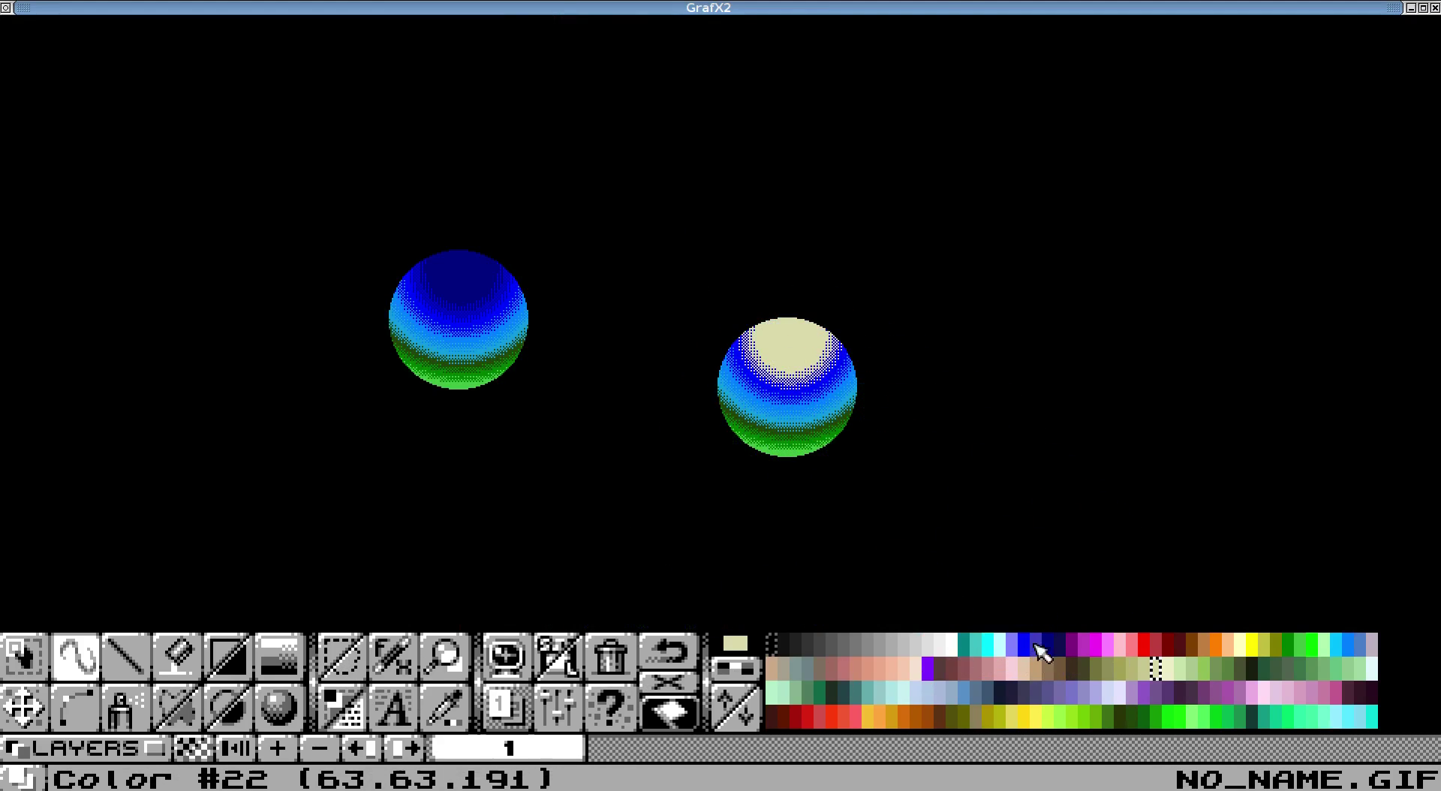
pyautogui.click(347, 709)
pyautogui.click(845, 538)
pyautogui.click(968, 400)
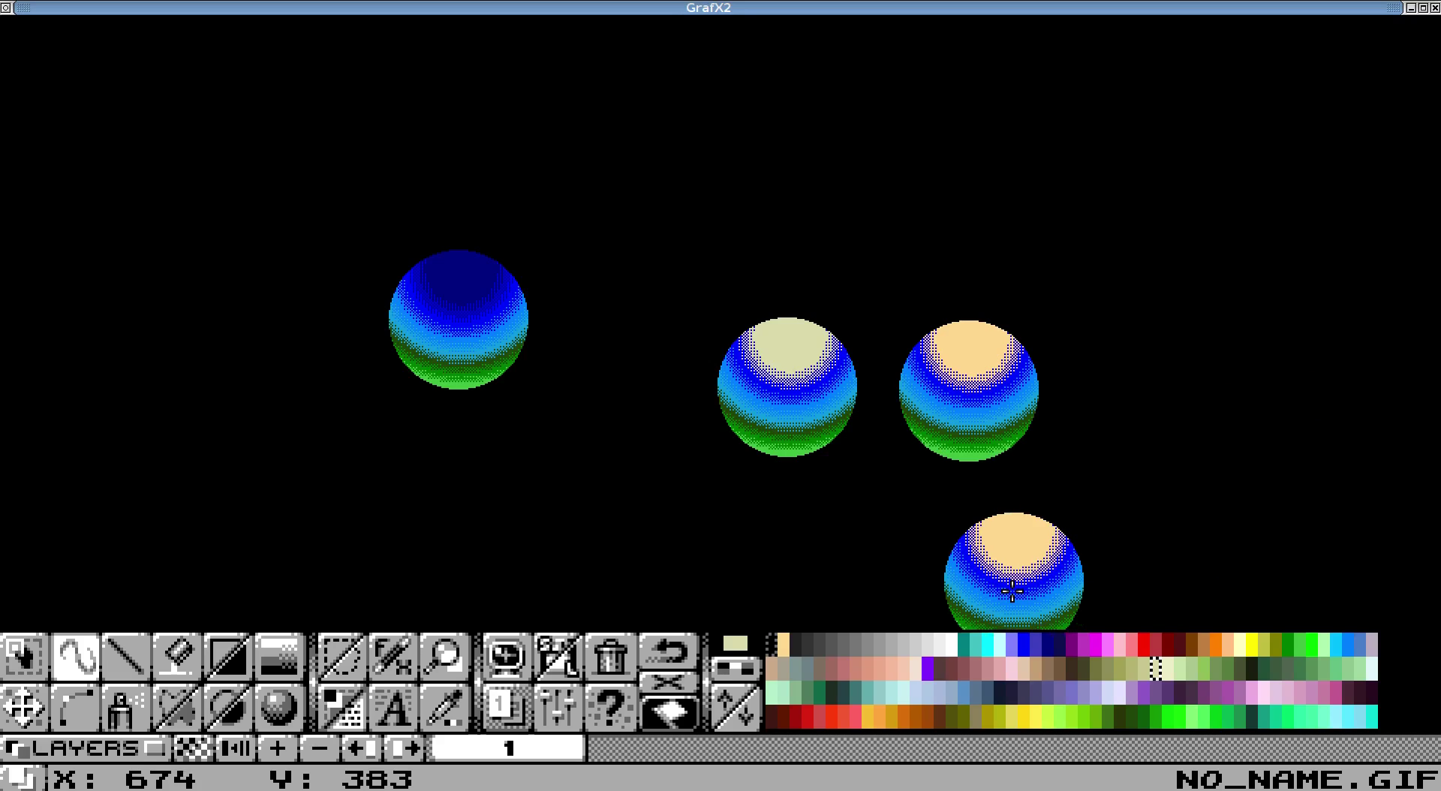
pyautogui.press('.')
# Step: Paint a beige stroke and a peach stroke above the spheres using colours picked from them
pyautogui.press('`')
pyautogui.click(794, 331)
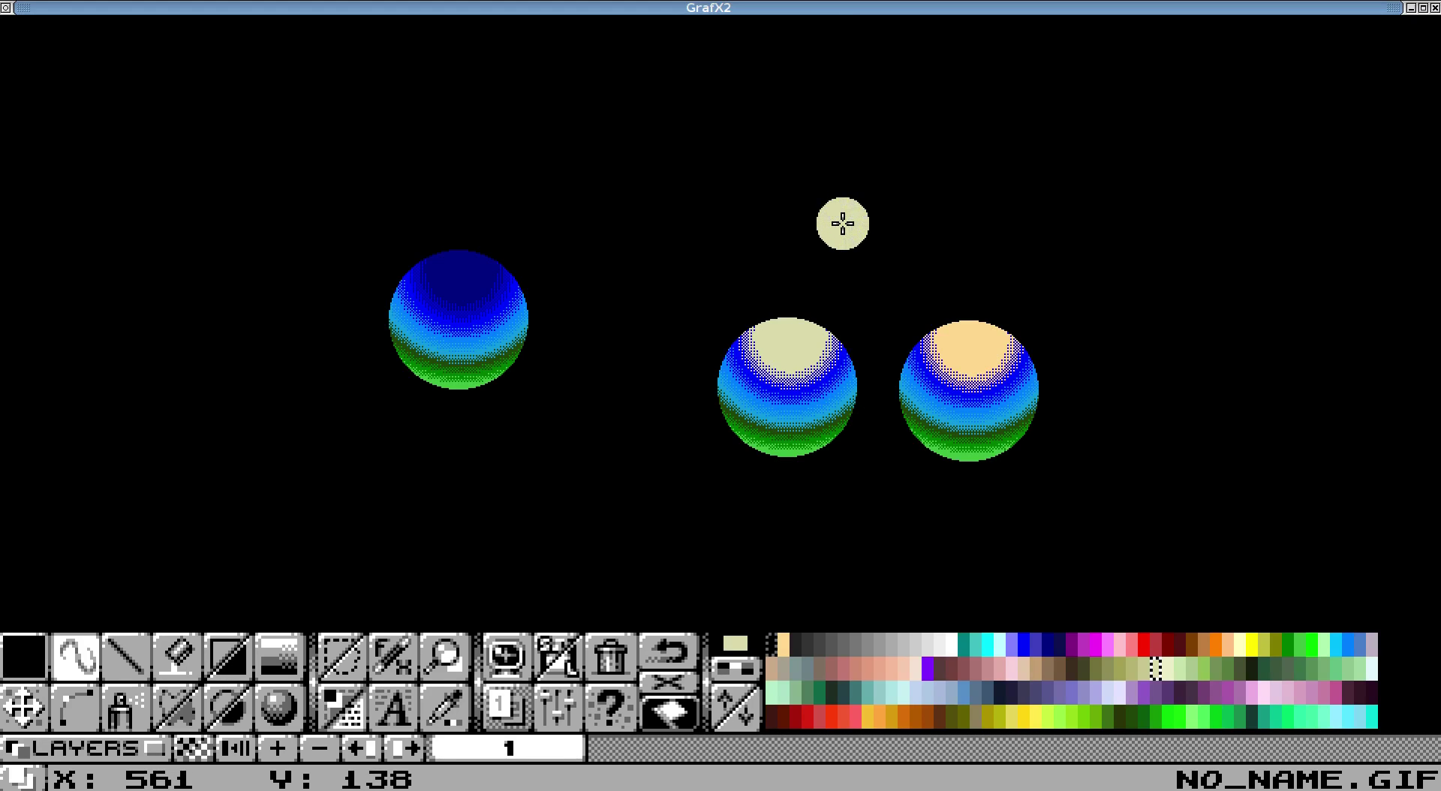
pyautogui.moveTo(810, 138)
pyautogui.mouseDown()
pyautogui.moveTo(812, 184)
pyautogui.moveTo(846, 229)
pyautogui.mouseUp()
pyautogui.press('`')
pyautogui.click(967, 340)
pyautogui.moveTo(850, 142); pyautogui.dragTo(859, 242)
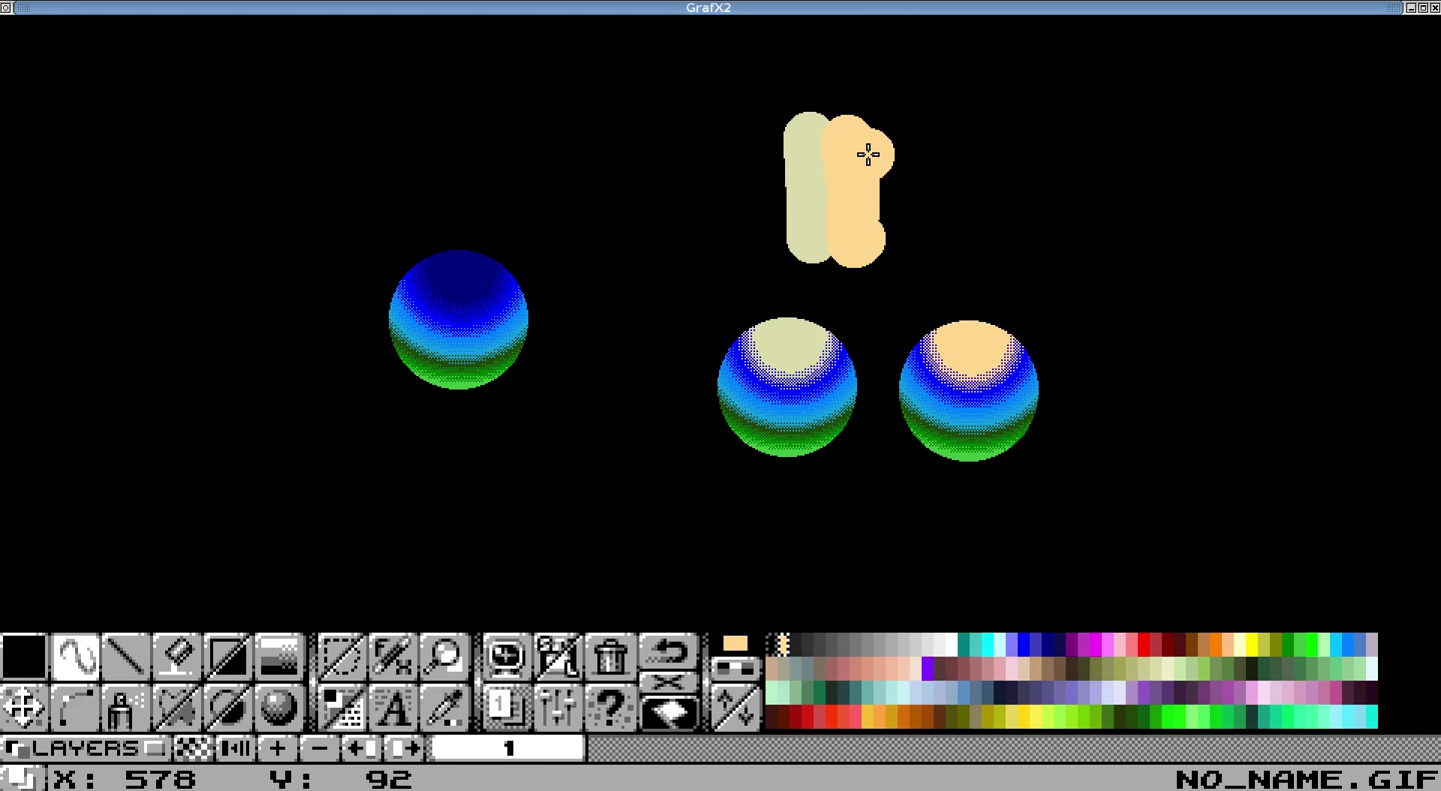
pyautogui.press('`')
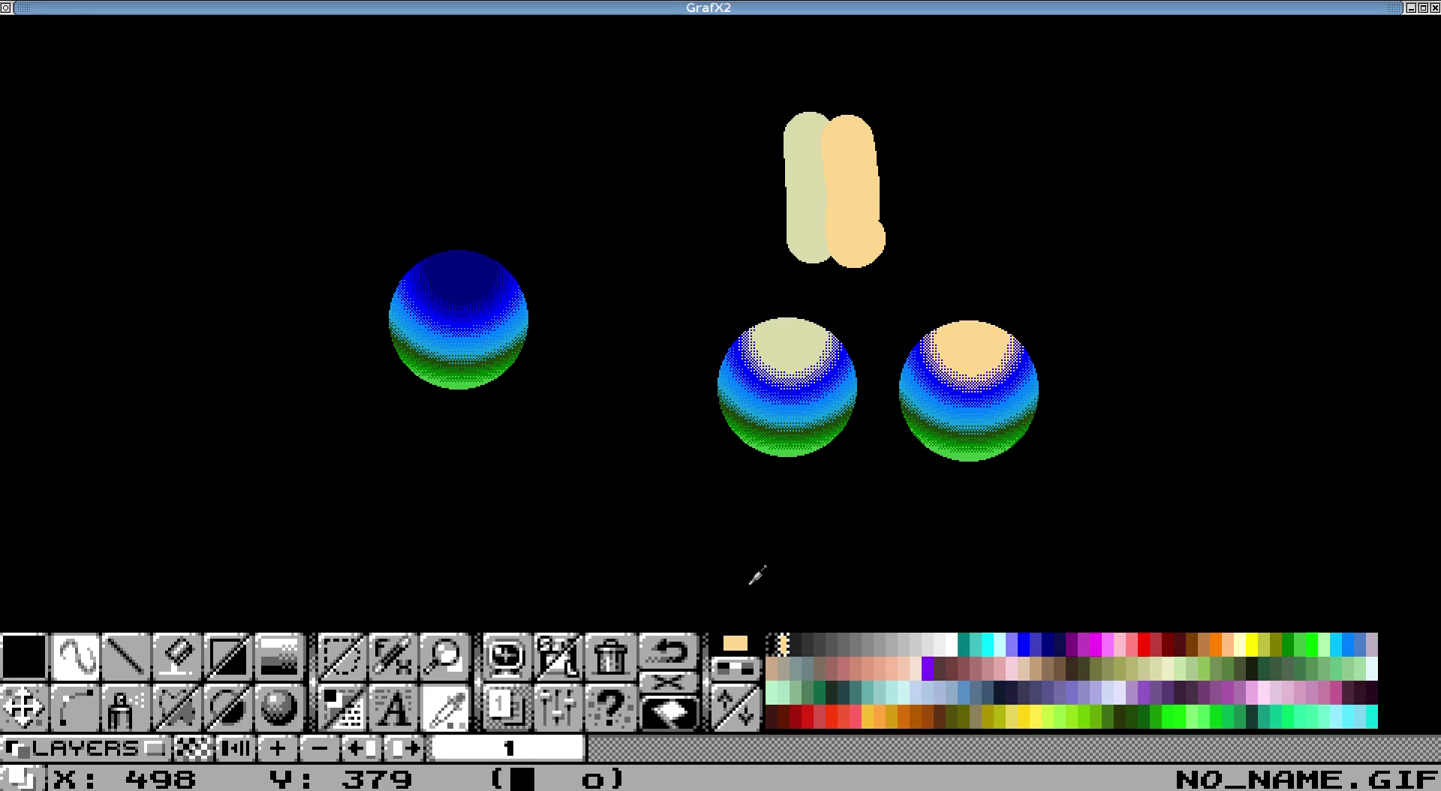
pyautogui.click(351, 719)
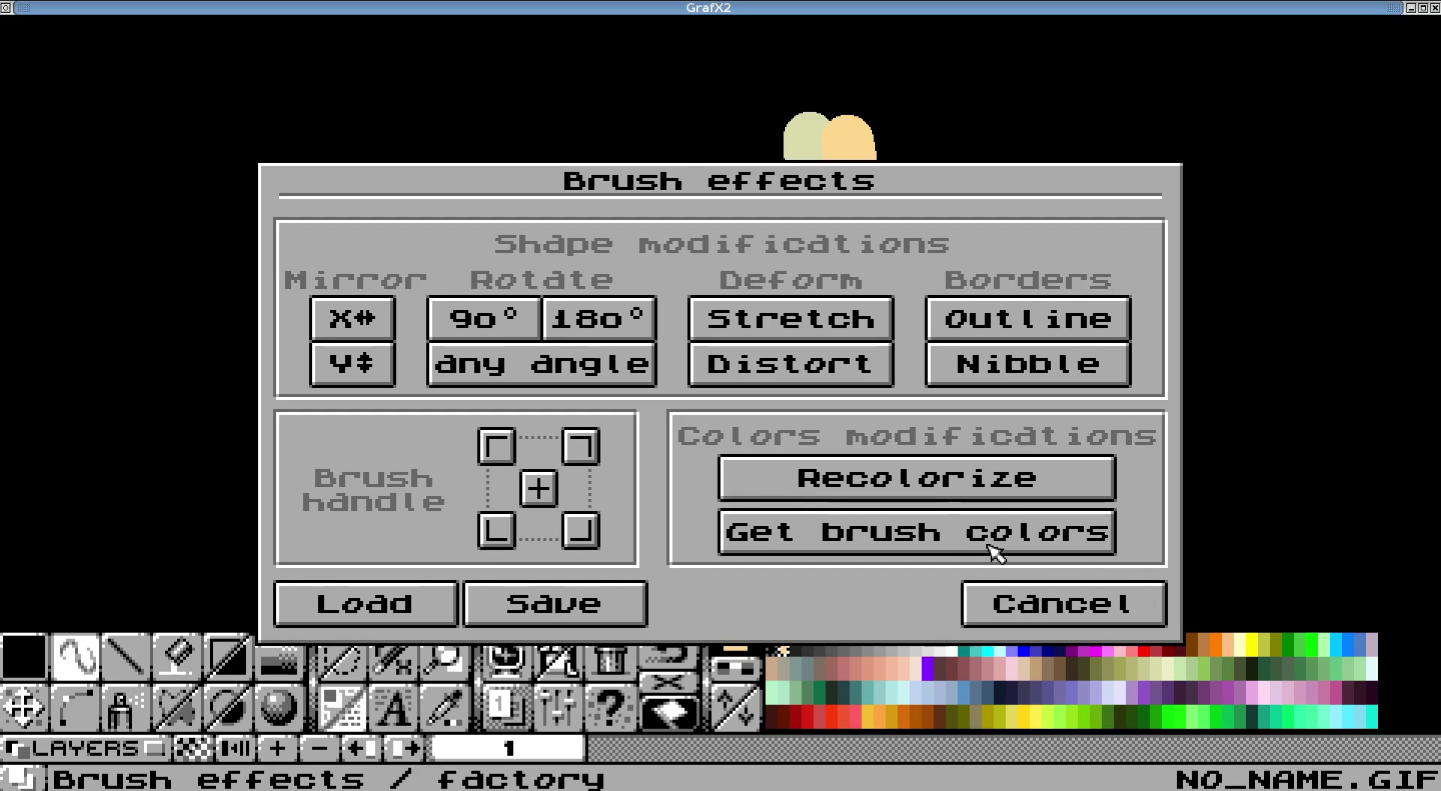
pyautogui.click(1040, 615)
pyautogui.click(1081, 614)
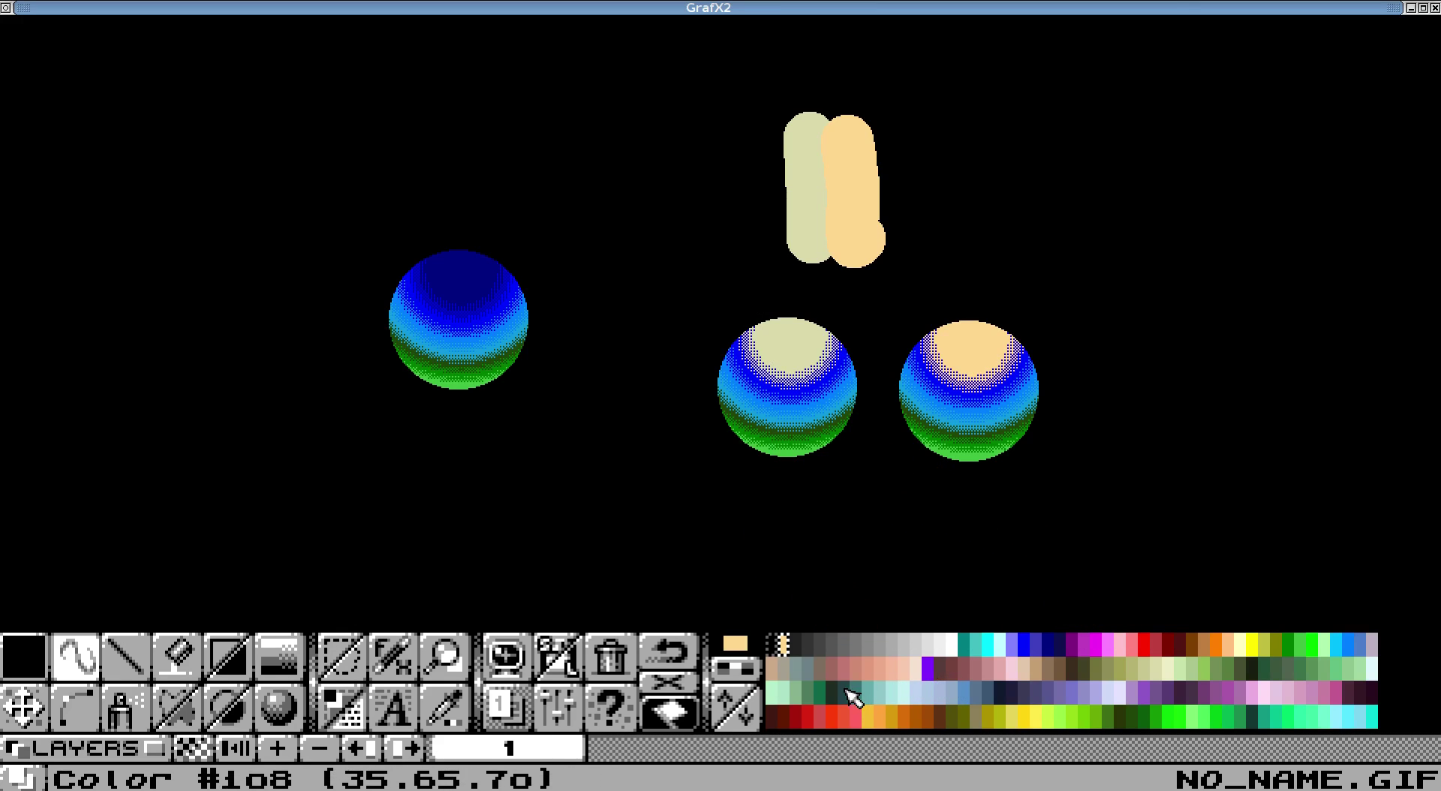
# Step: Paint a thick dark green letter R freehand below the spheres
pyautogui.click(832, 689)
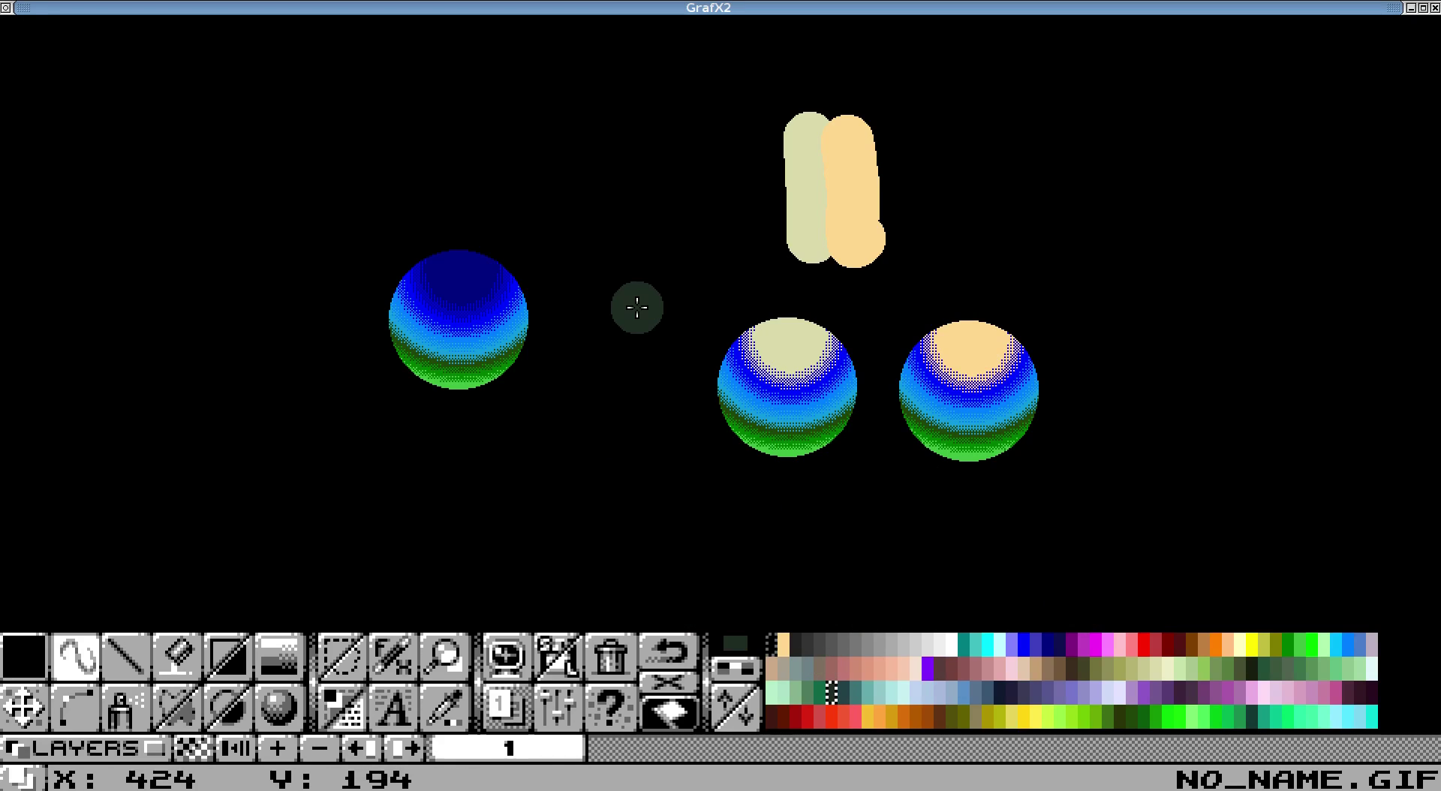
pyautogui.moveTo(580, 456); pyautogui.dragTo(589, 578)
pyautogui.moveTo(479, 480)
pyautogui.mouseDown()
pyautogui.moveTo(561, 439)
pyautogui.moveTo(665, 430)
pyautogui.moveTo(654, 476)
pyautogui.moveTo(614, 493)
pyautogui.moveTo(695, 550)
pyautogui.mouseUp()
# Step: Lasso the R to capture it as a custom brush and choose yellow as drawing colour
pyautogui.moveTo(507, 422)
pyautogui.mouseDown()
pyautogui.moveTo(432, 517)
pyautogui.moveTo(495, 630)
pyautogui.moveTo(593, 627)
pyautogui.moveTo(748, 548)
pyautogui.mouseUp()
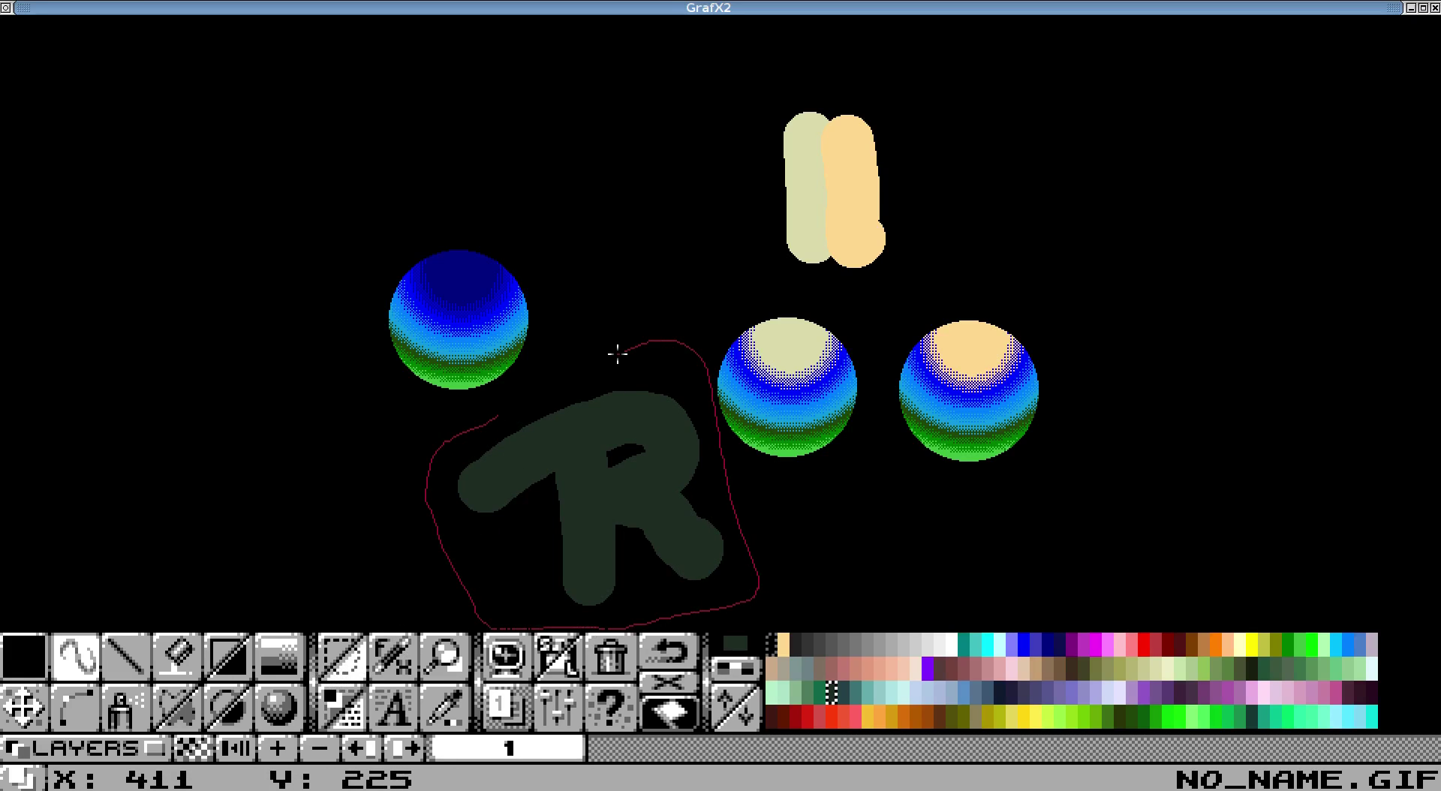
pyautogui.moveTo(618, 353); pyautogui.dragTo(645, 341)
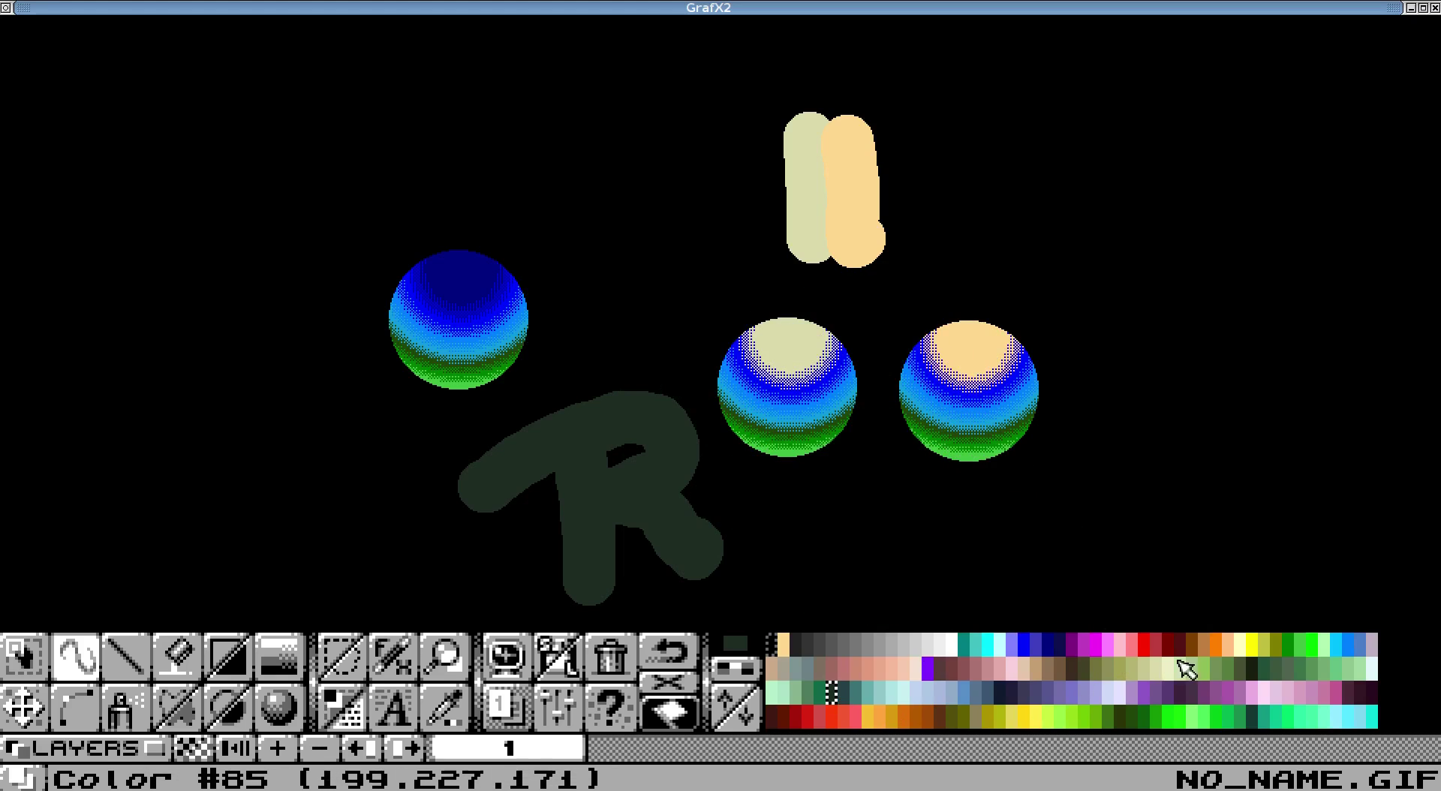
pyautogui.click(1252, 644)
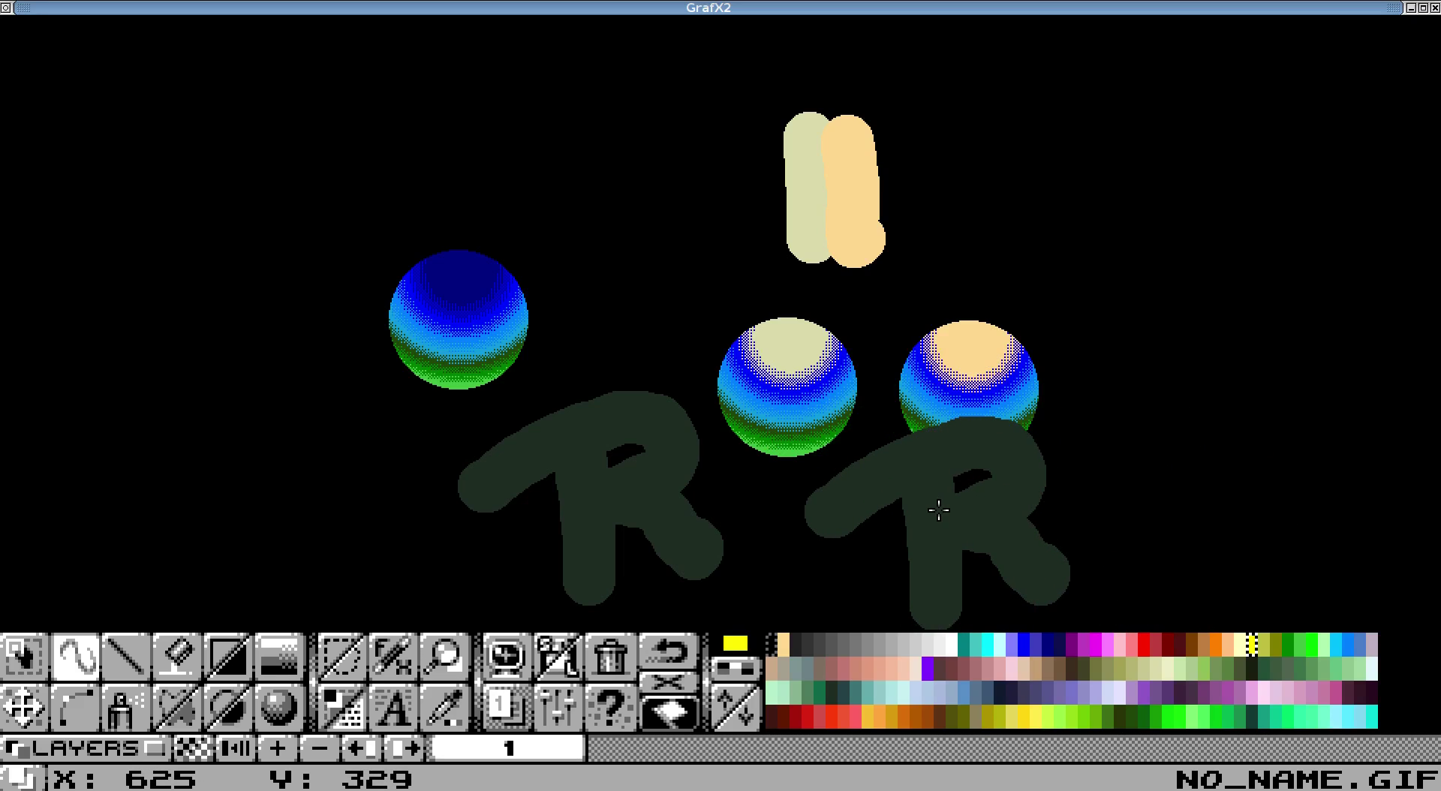
# Step: Apply the Outline brush effect and stamp the yellow-outlined R at top right
pyautogui.click(353, 717)
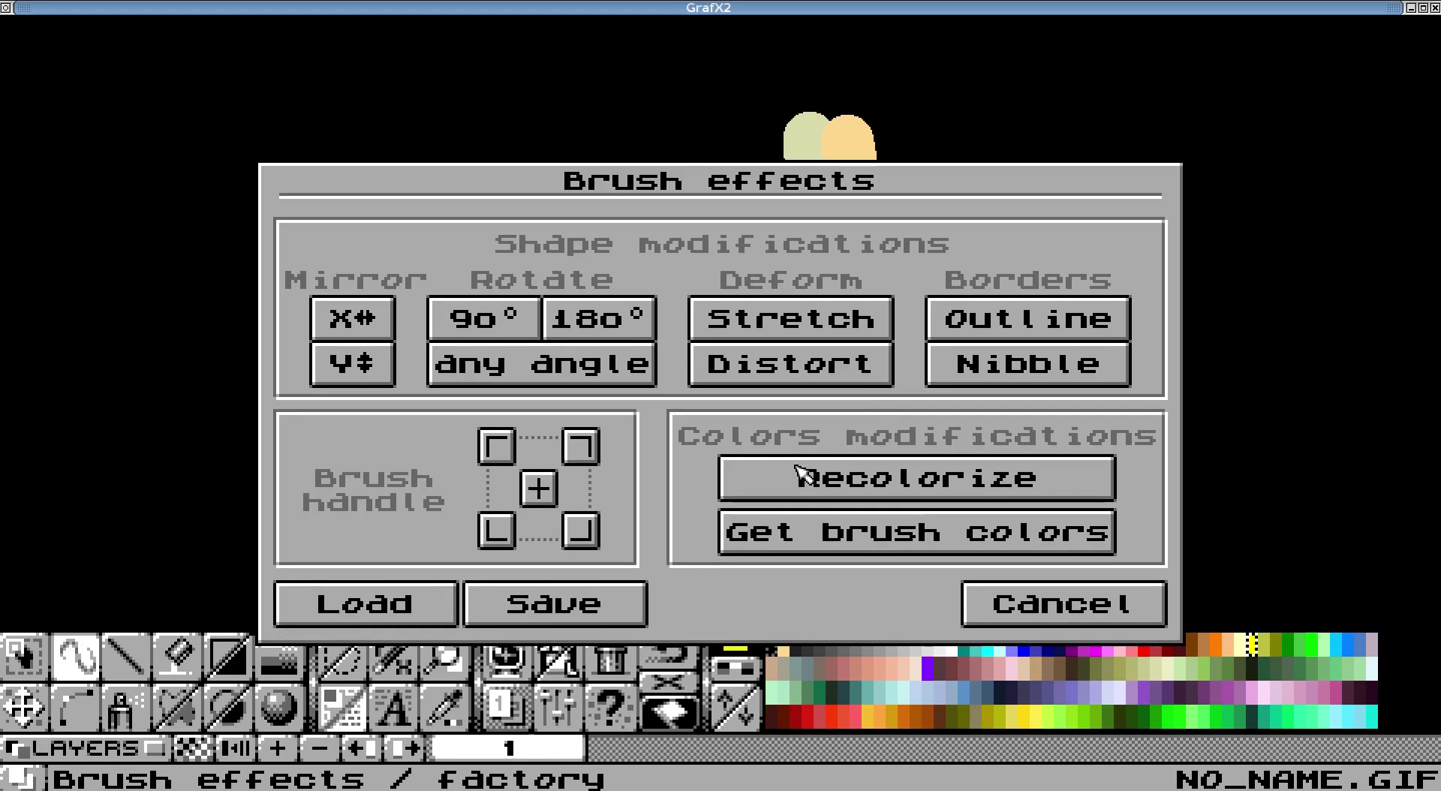
pyautogui.click(997, 327)
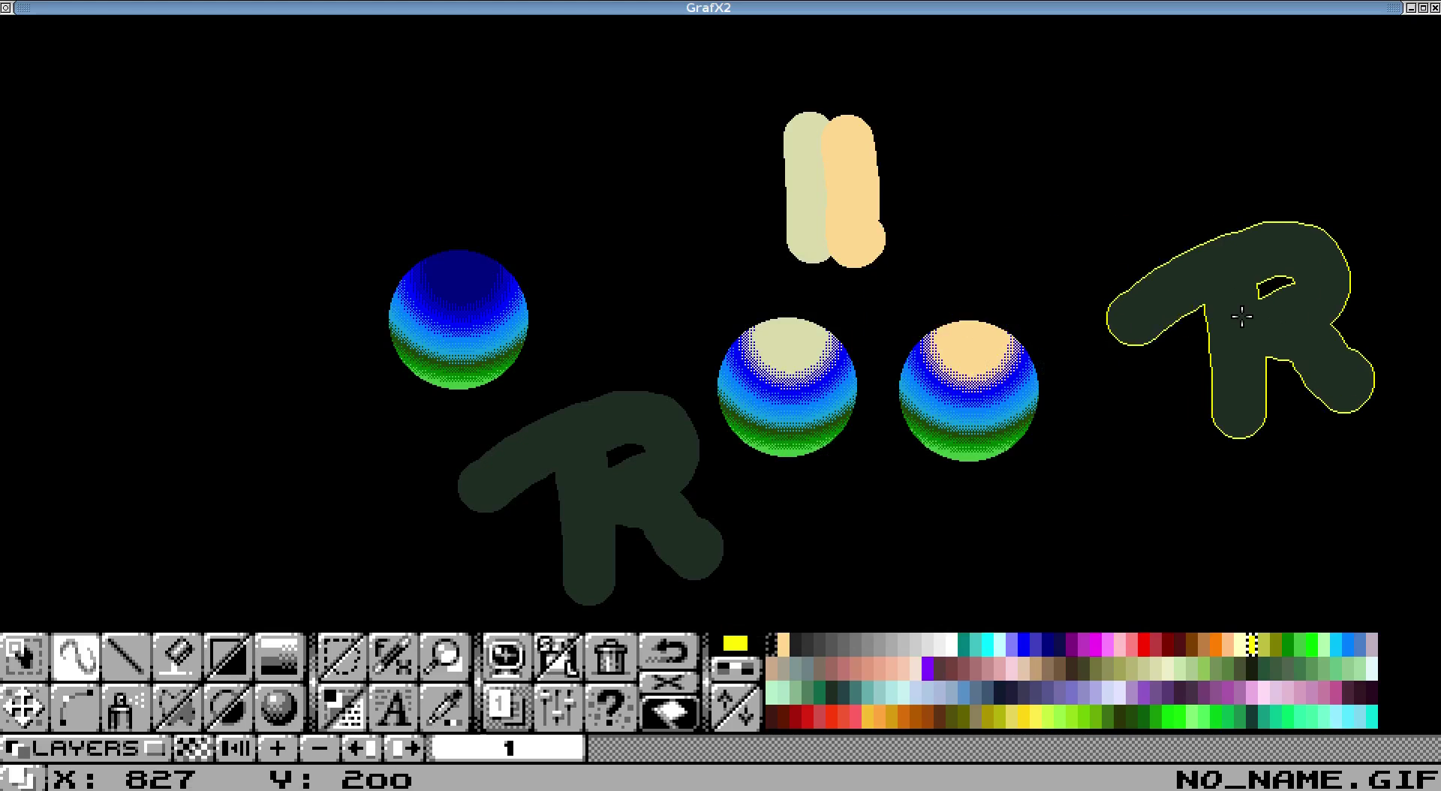
pyautogui.click(1175, 259)
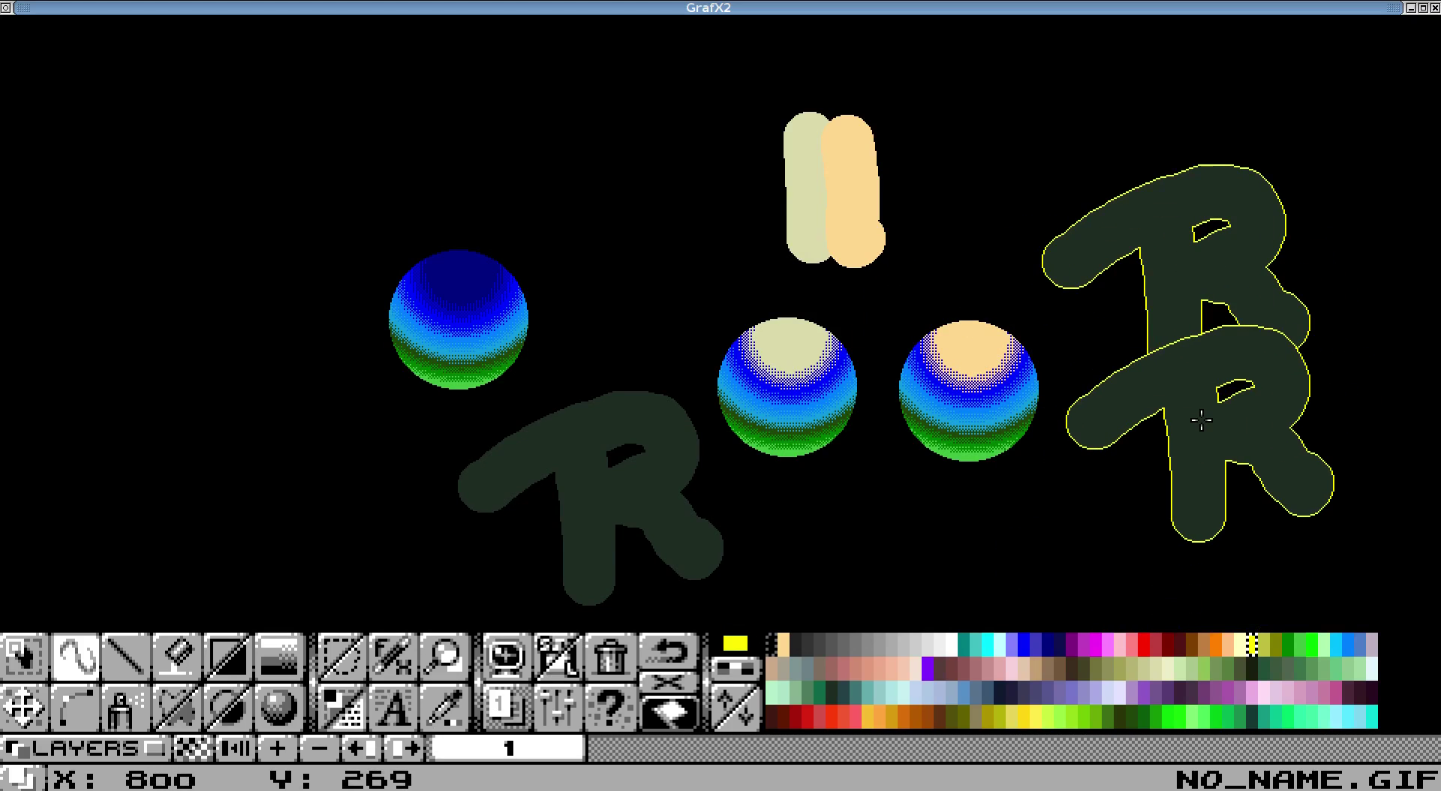
# Step: Reset to the default small brush and close Brush effects without changes
pyautogui.press('.')
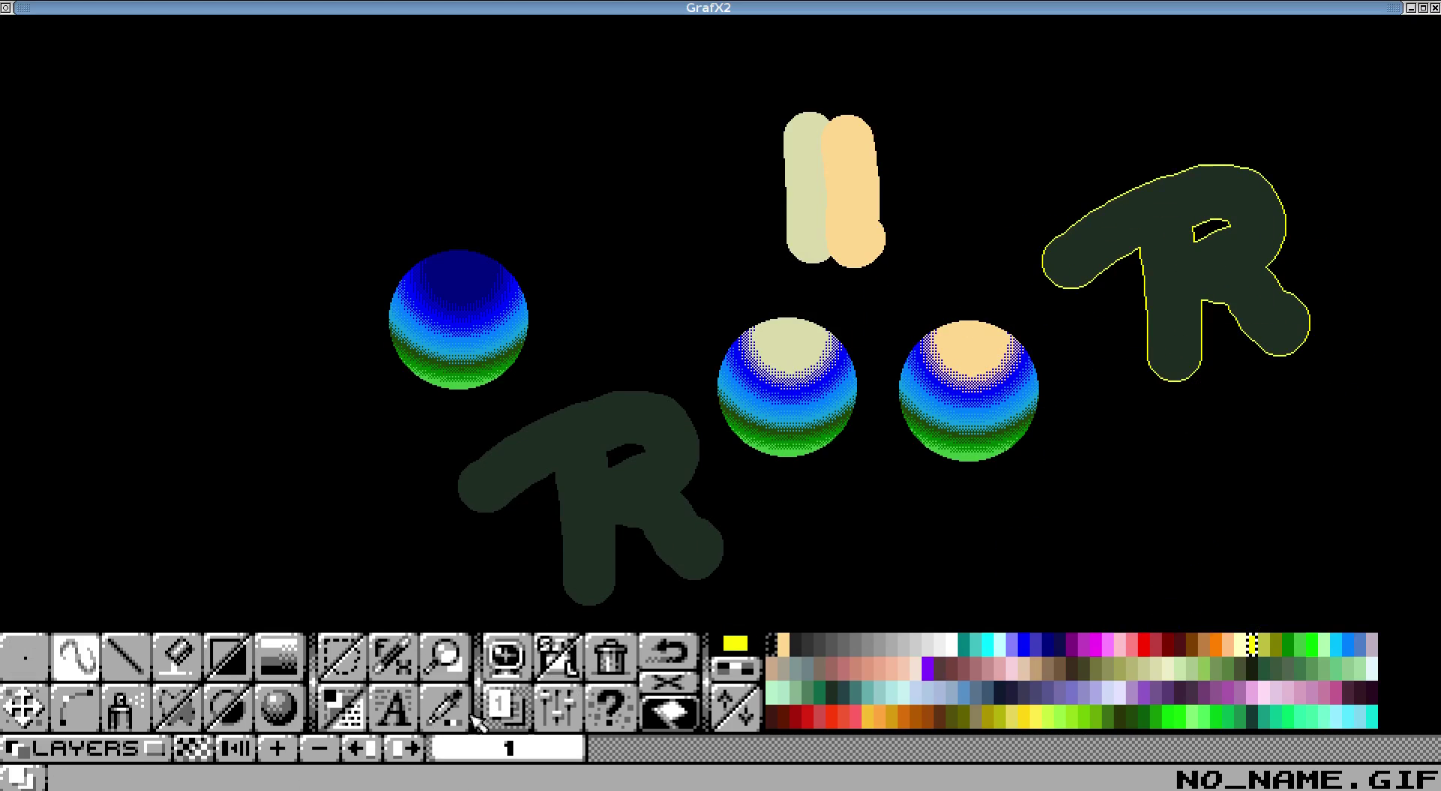
pyautogui.click(364, 711)
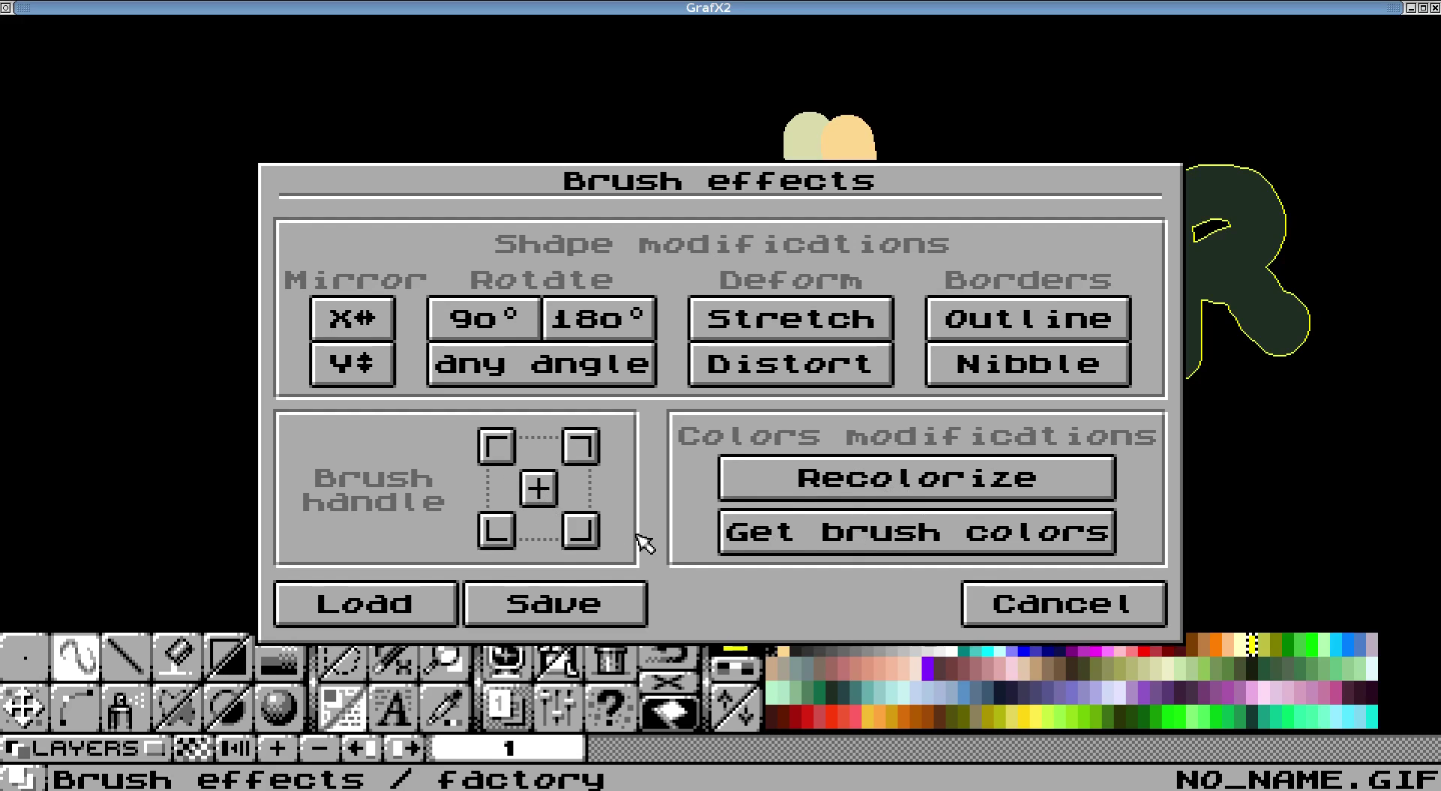
pyautogui.click(999, 609)
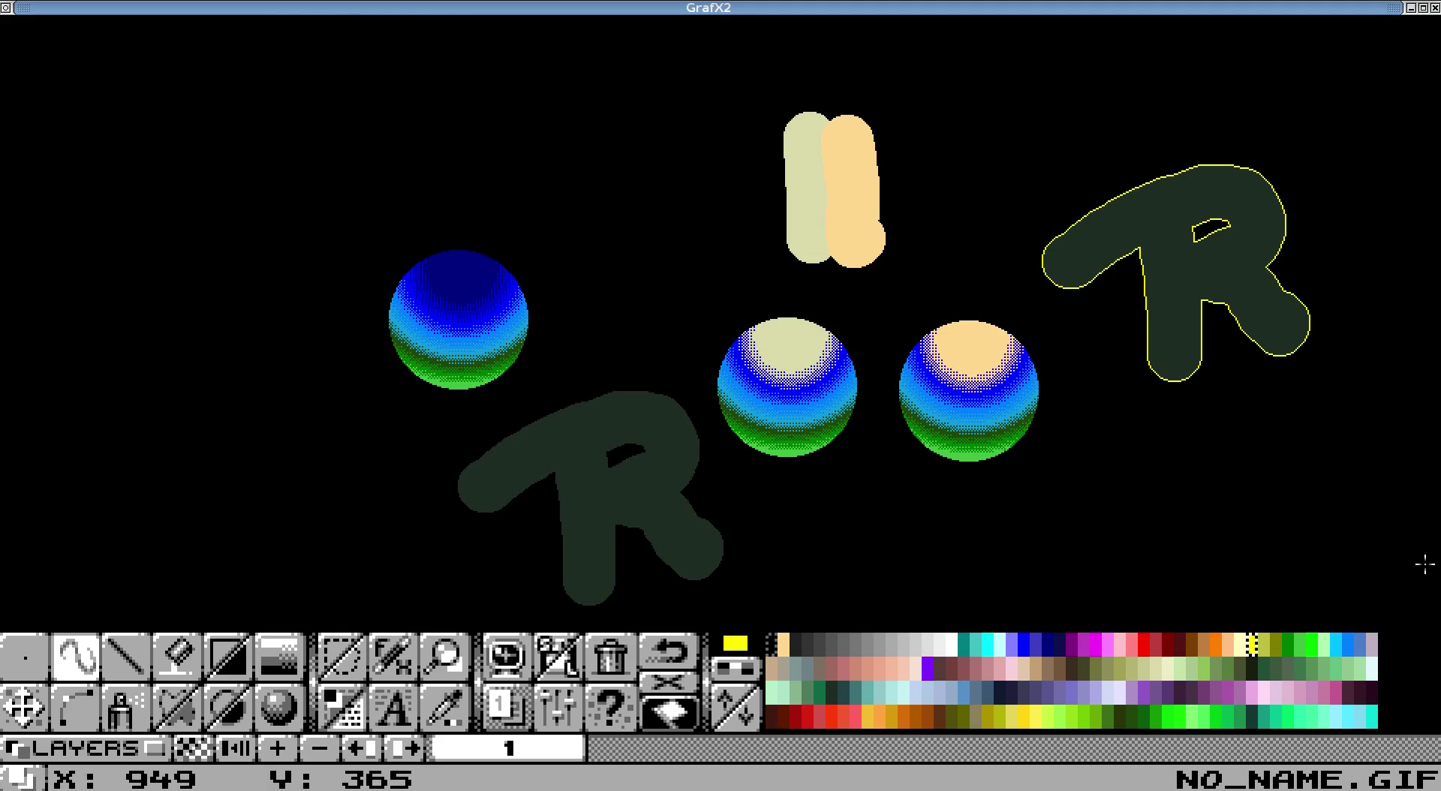